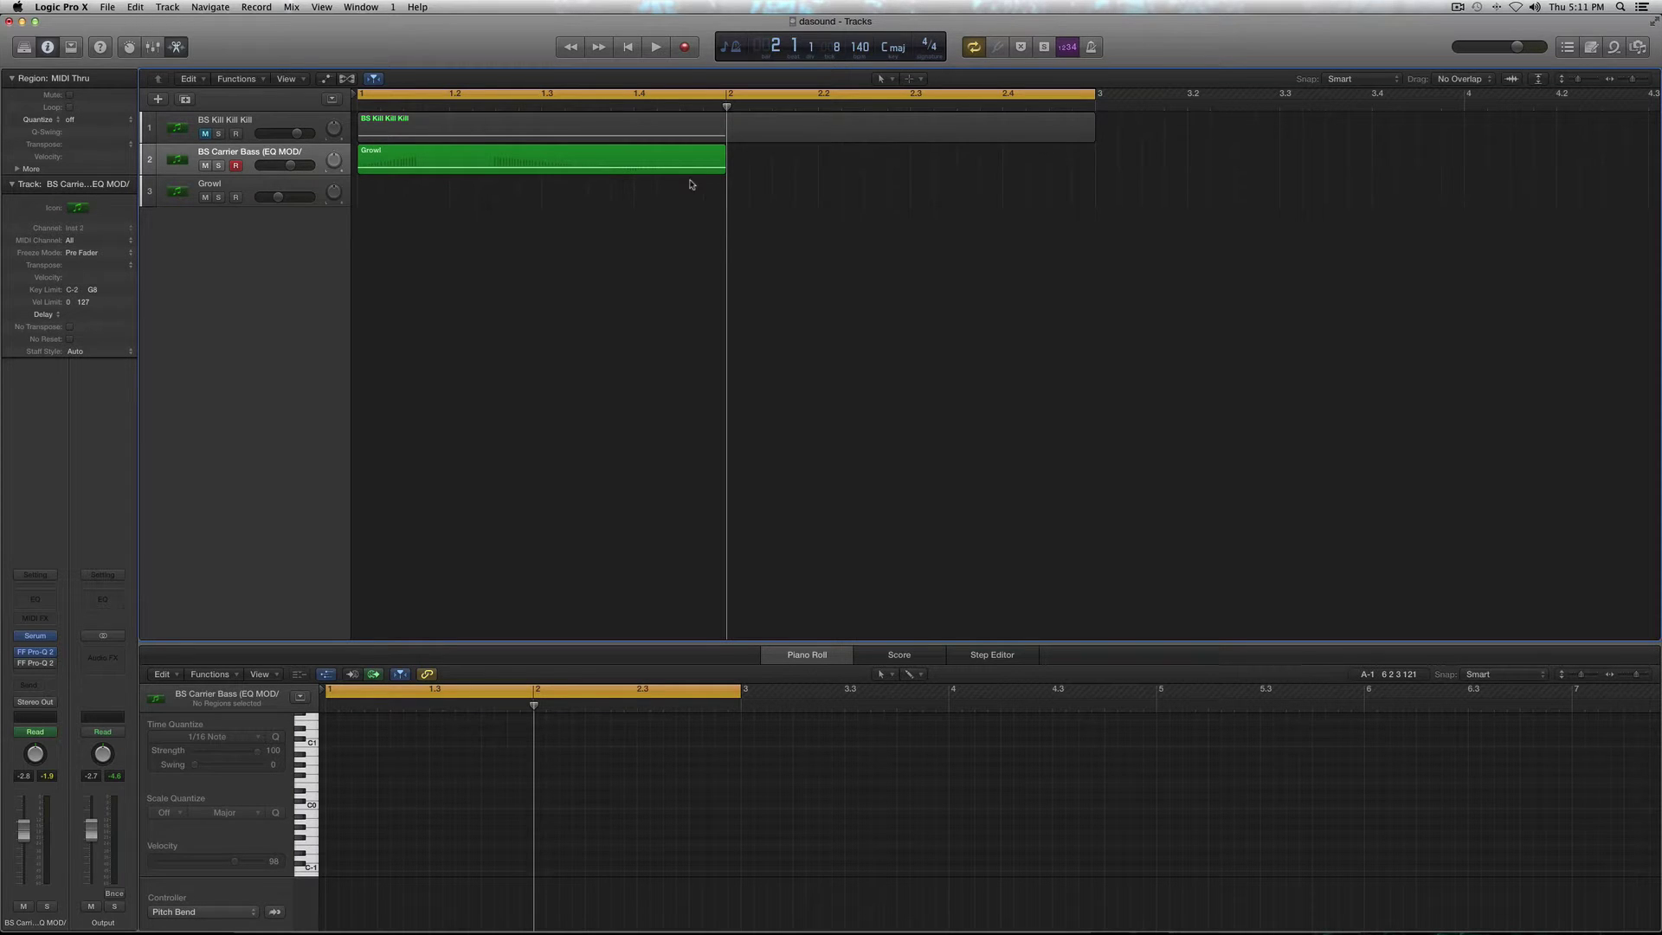
- Audition the bass part, then open Serum on the bass track and move its window right
{"action": "key", "text": "space"}
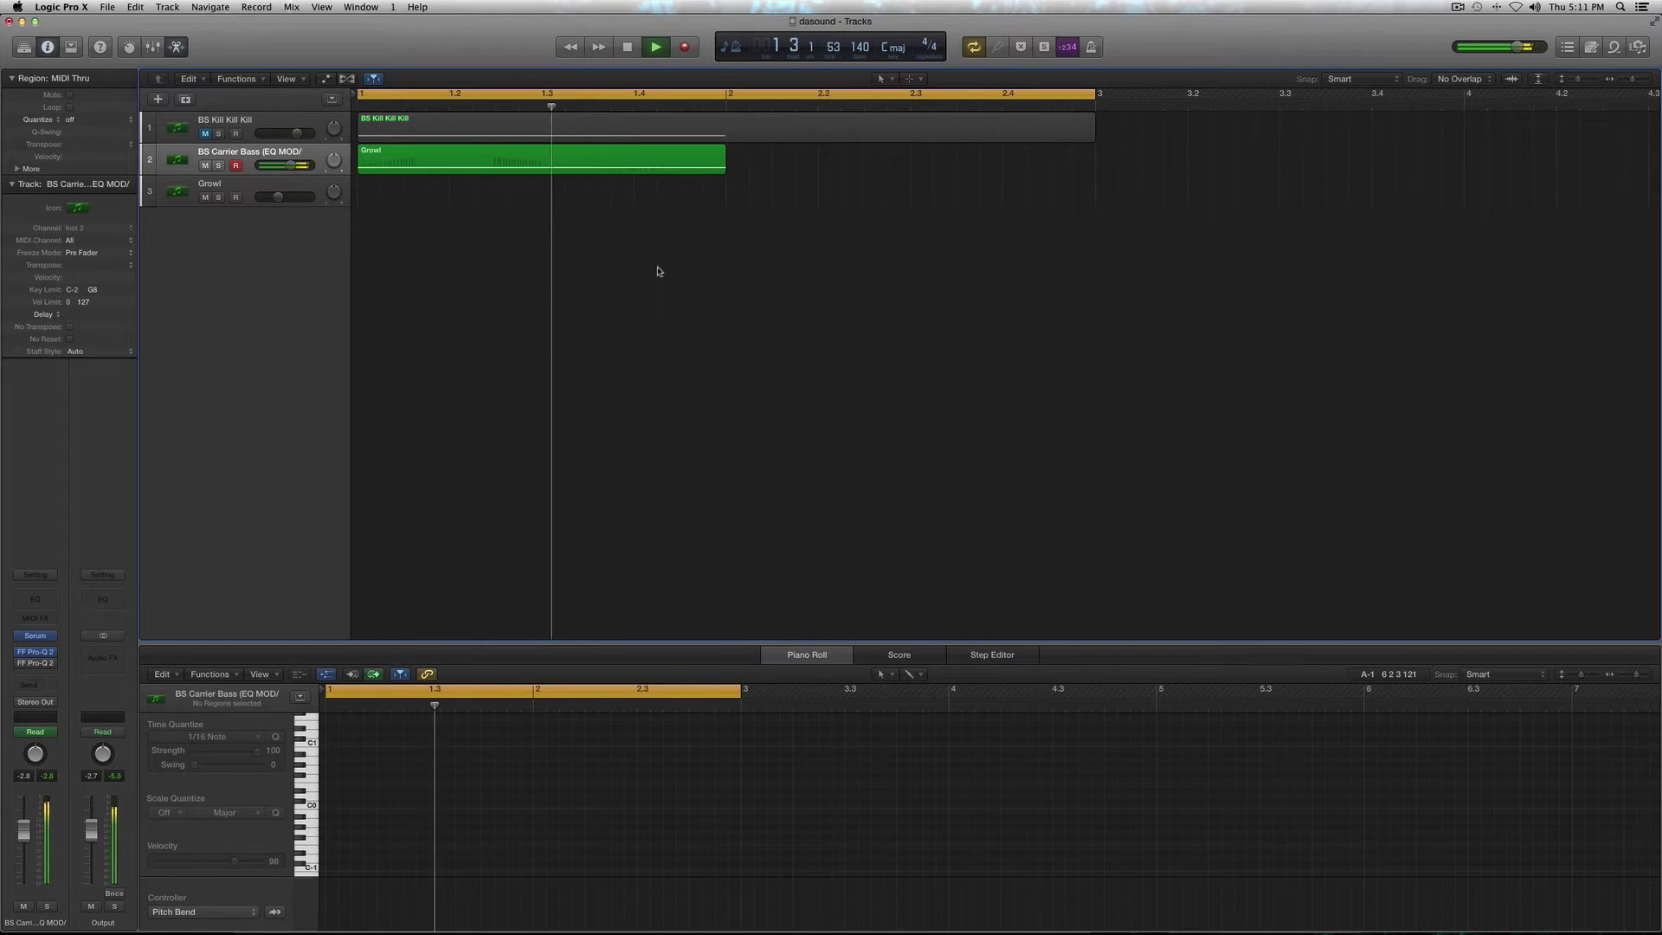
{"action": "key", "text": "space"}
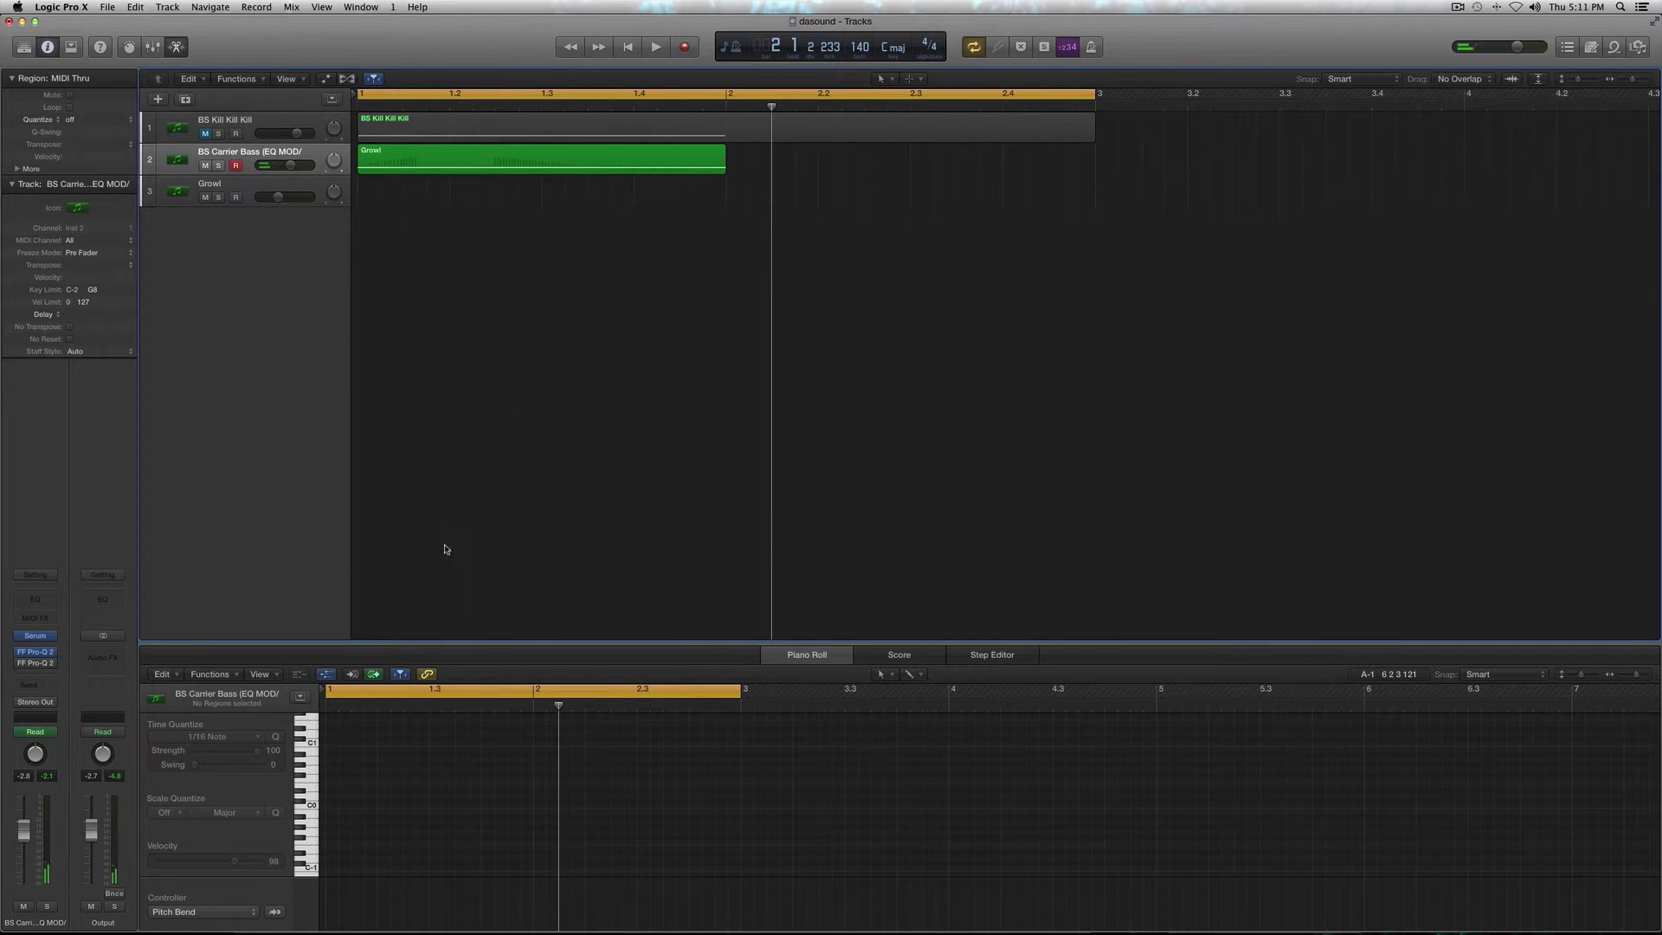
{"action": "mouse_move", "coordinate": [36, 639]}
{"action": "left_click", "coordinate": [35, 639]}
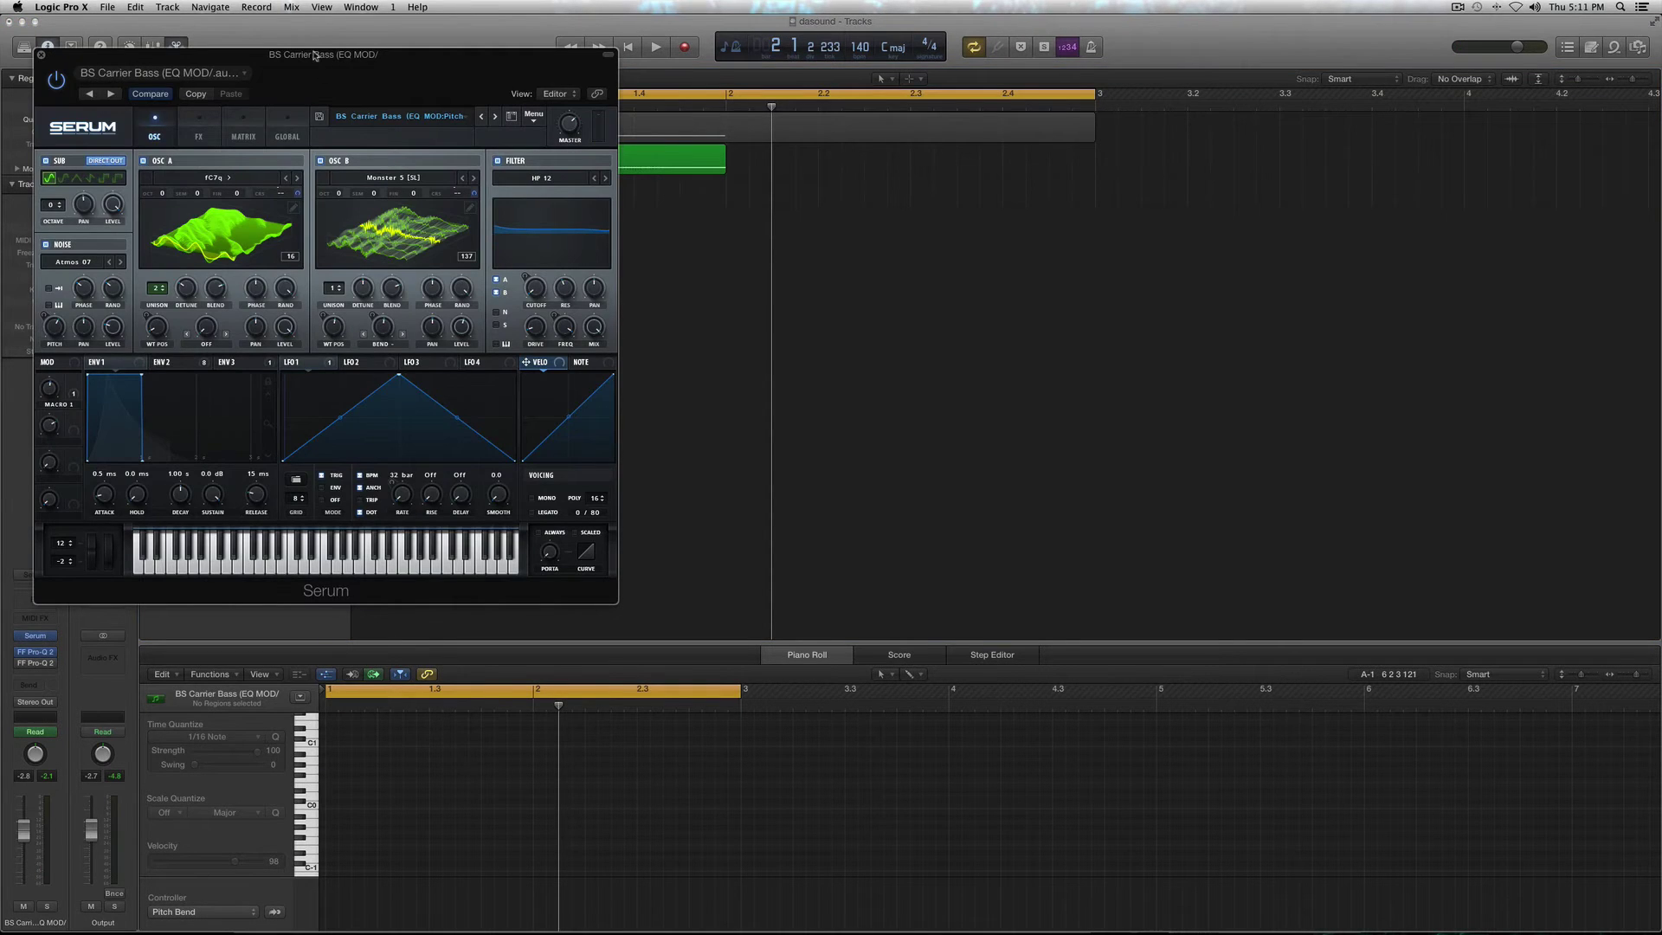
{"action": "left_click_drag", "start_coordinate": [313, 55], "coordinate": [596, 79]}
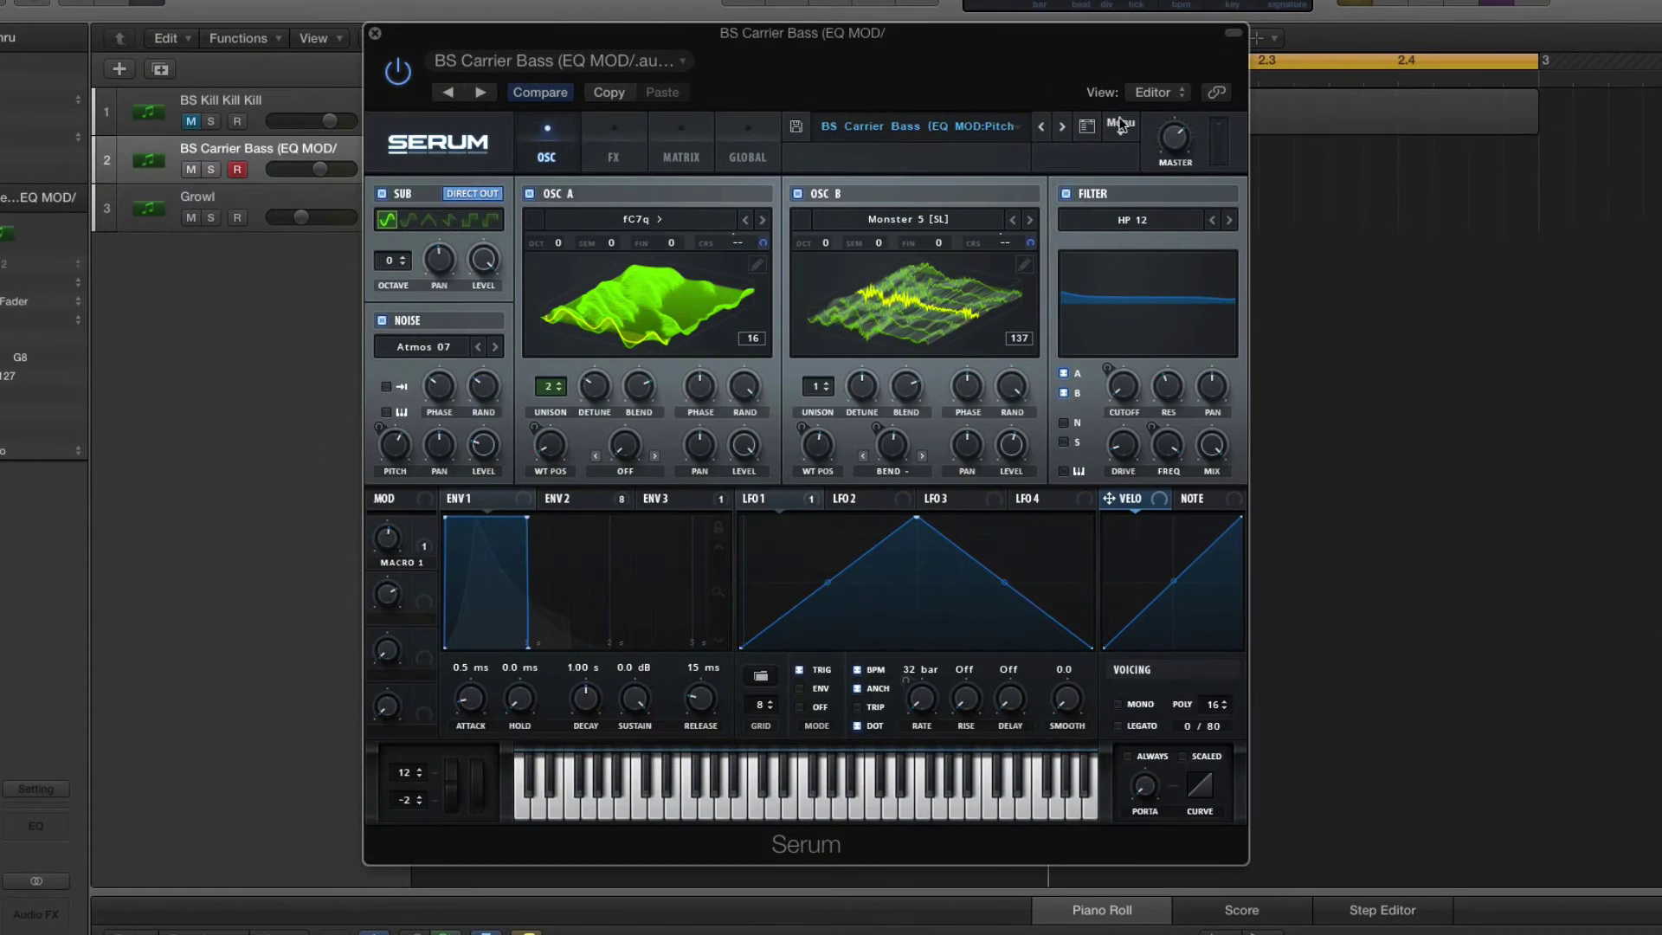
{"action": "left_click", "coordinate": [886, 132]}
{"action": "left_click", "coordinate": [948, 43]}
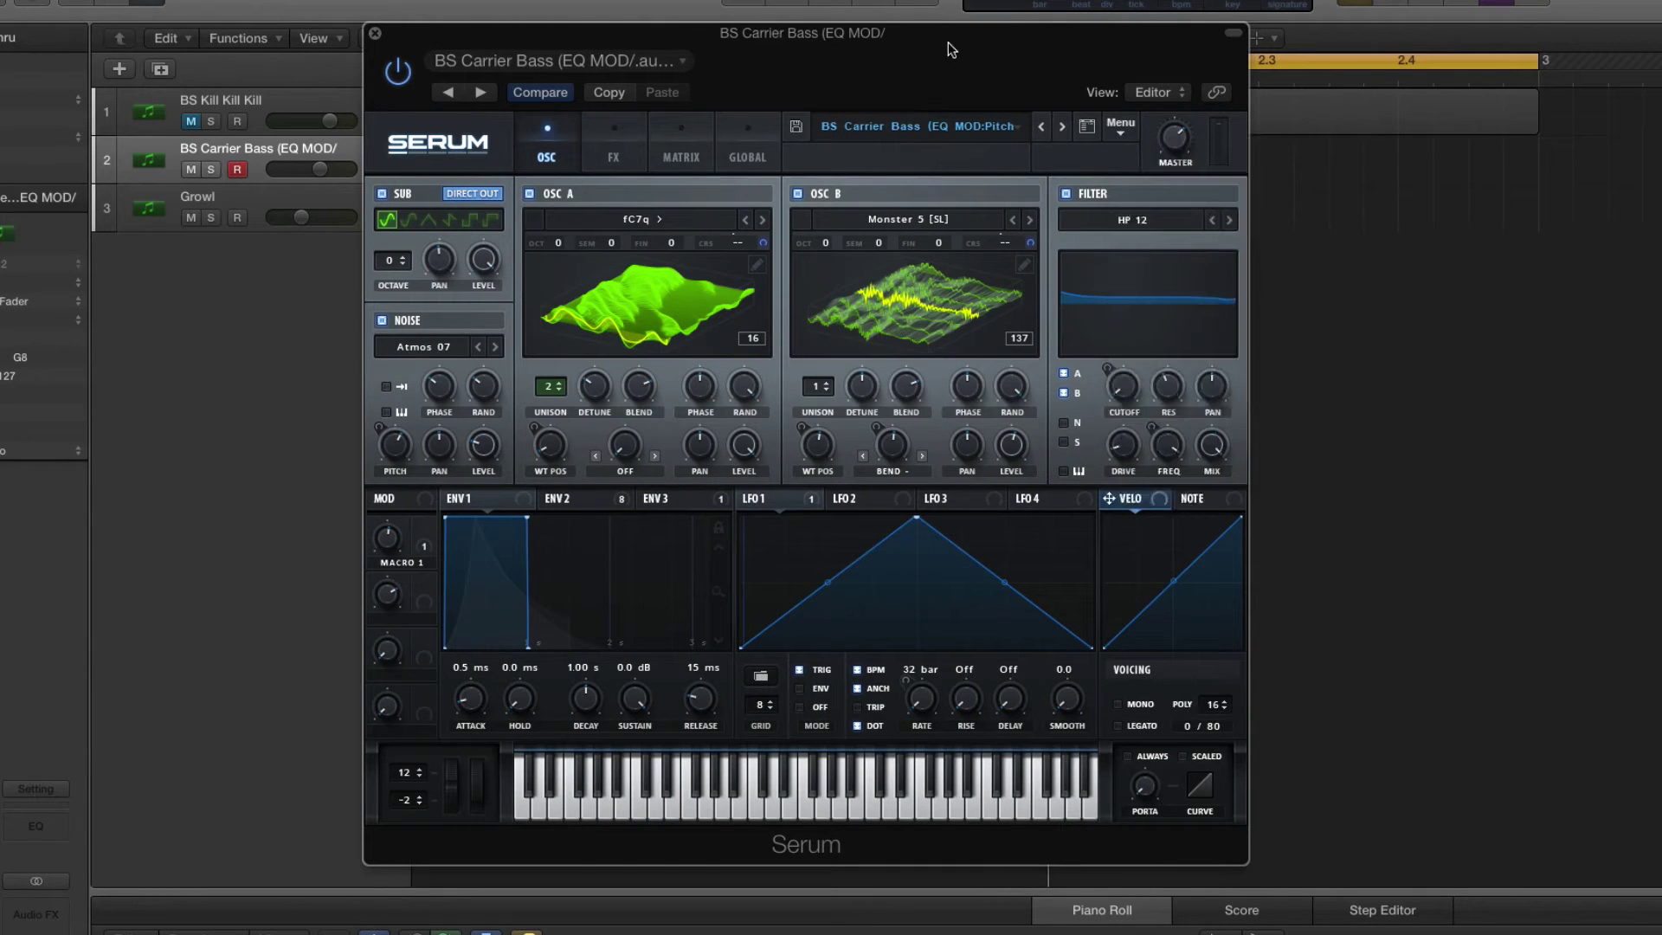
- Load the Digital > Anti-Stasis wavetable into OSC A and set its WT POS to 15
{"action": "left_click", "coordinate": [651, 227]}
{"action": "mouse_move", "coordinate": [651, 279]}
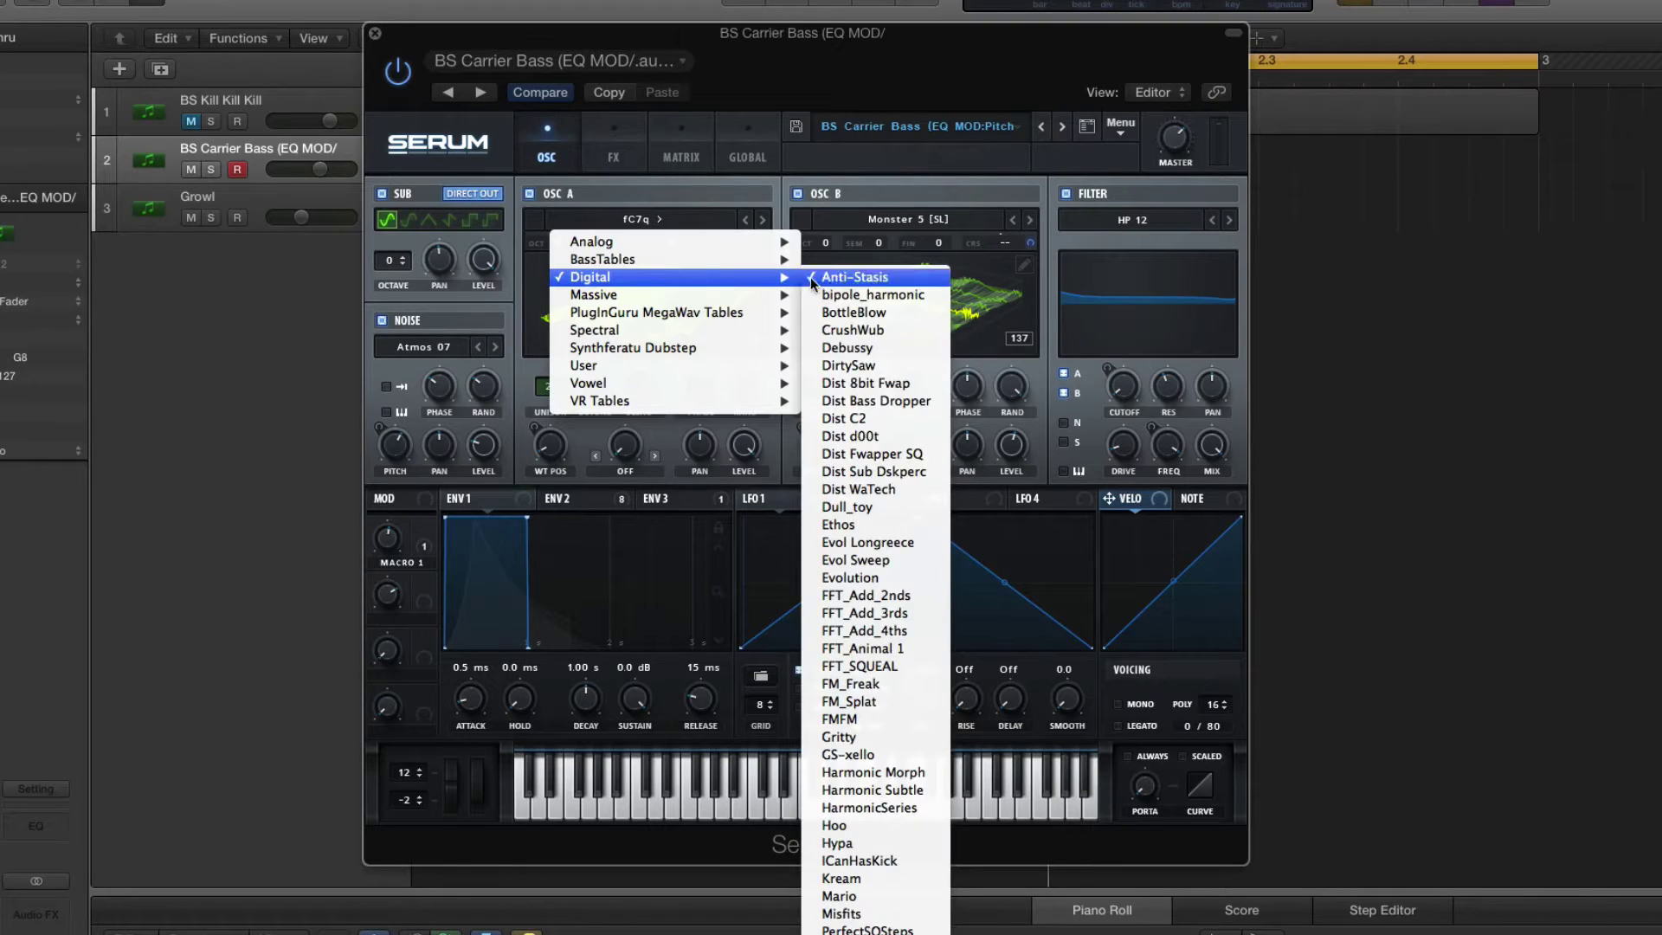
{"action": "left_click", "coordinate": [881, 279]}
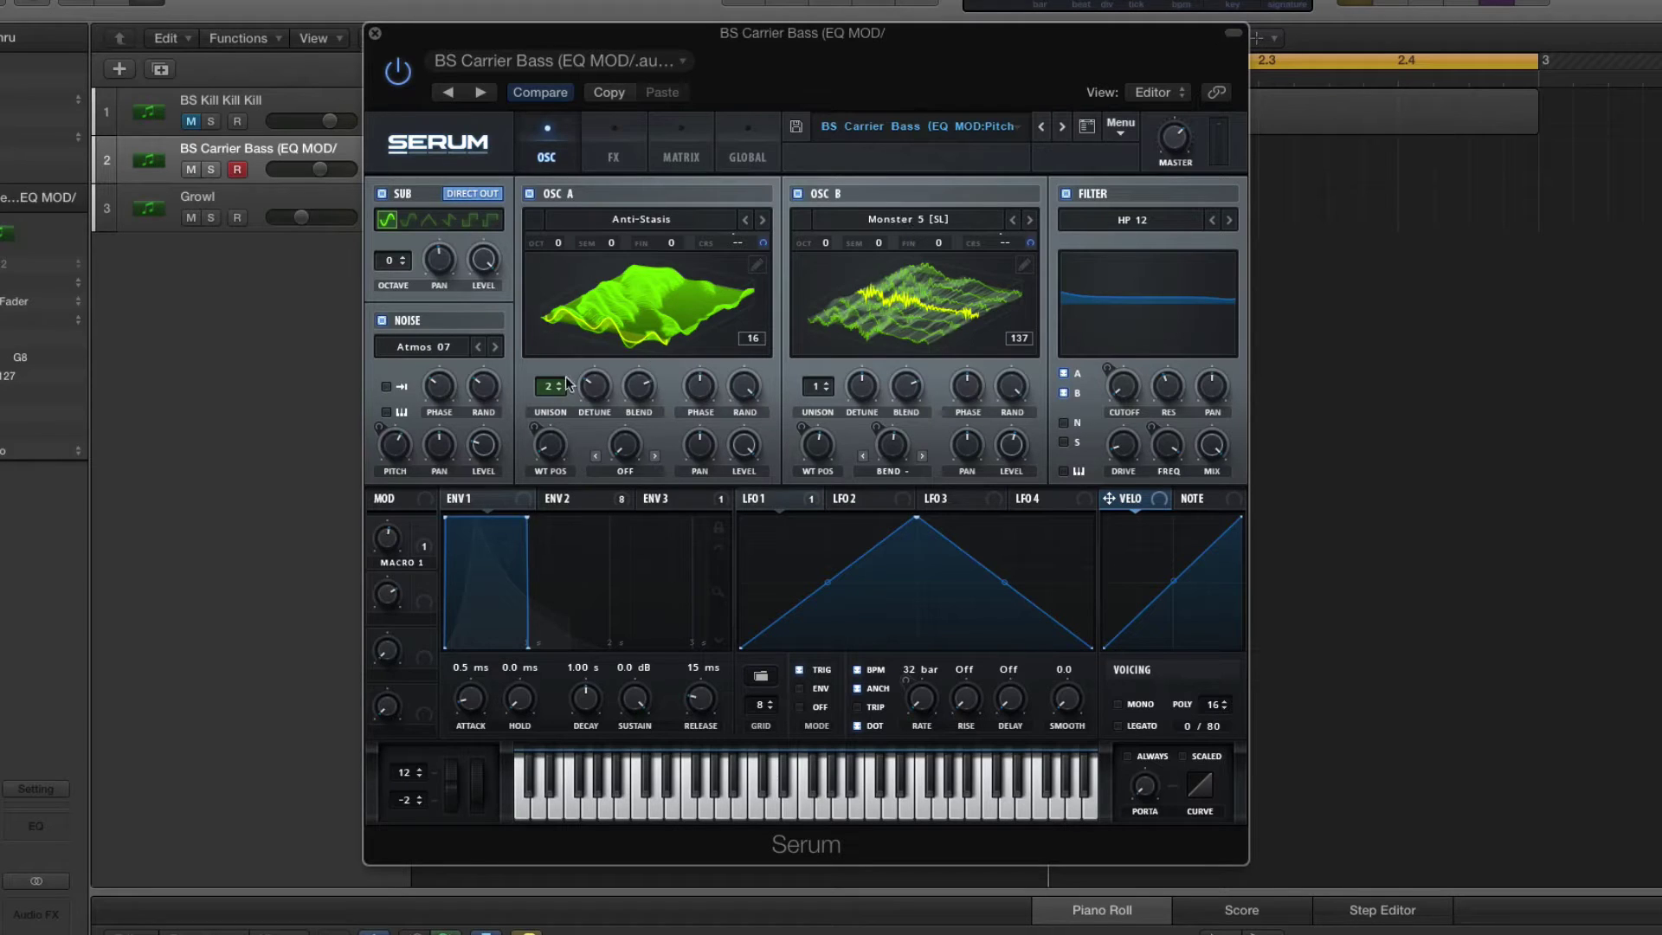
{"action": "left_click", "coordinate": [605, 396]}
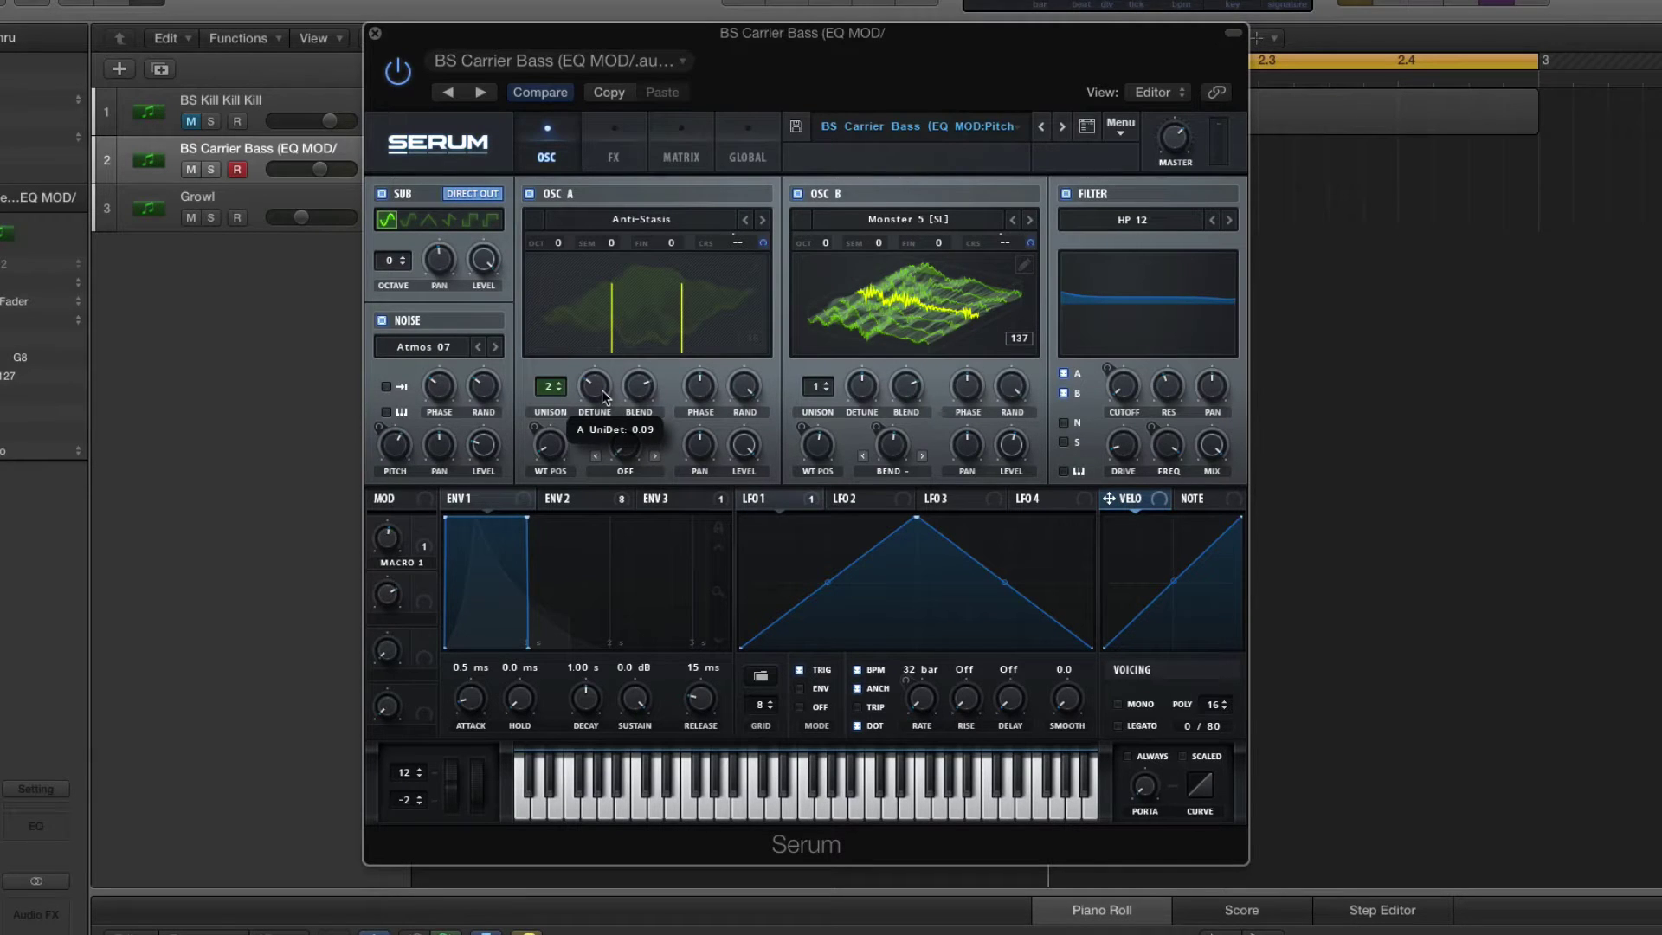
{"action": "mouse_move", "coordinate": [636, 397]}
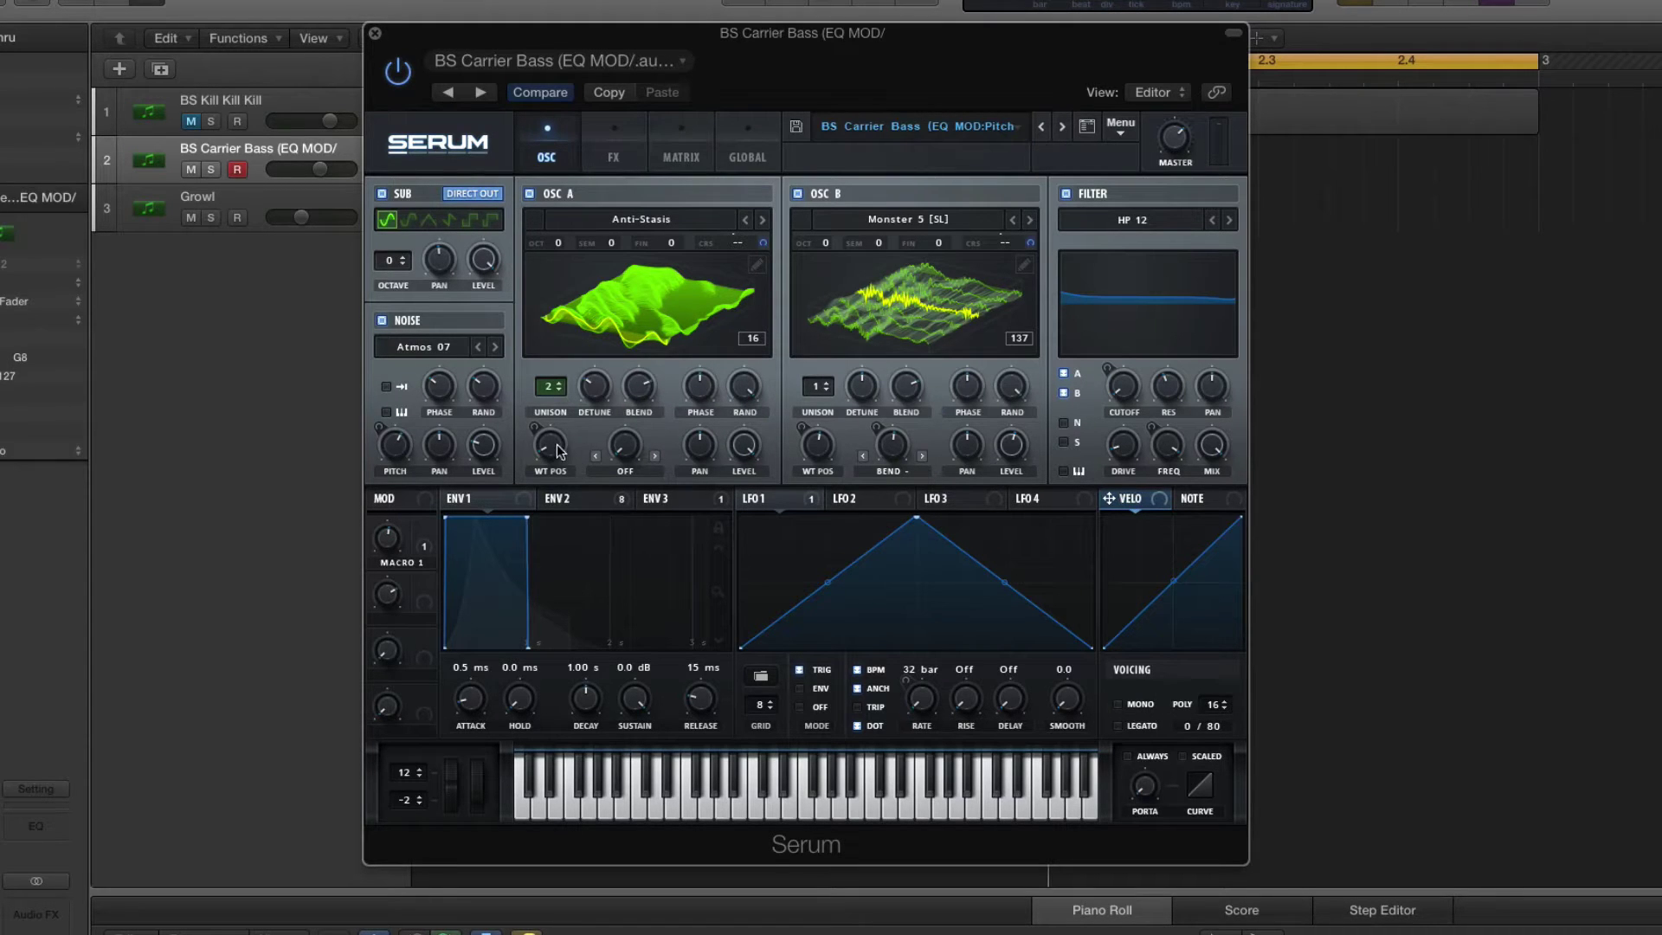
{"action": "scroll", "coordinate": [558, 450], "scroll_direction": "down", "scroll_amount": 1}
{"action": "left_click", "coordinate": [938, 219]}
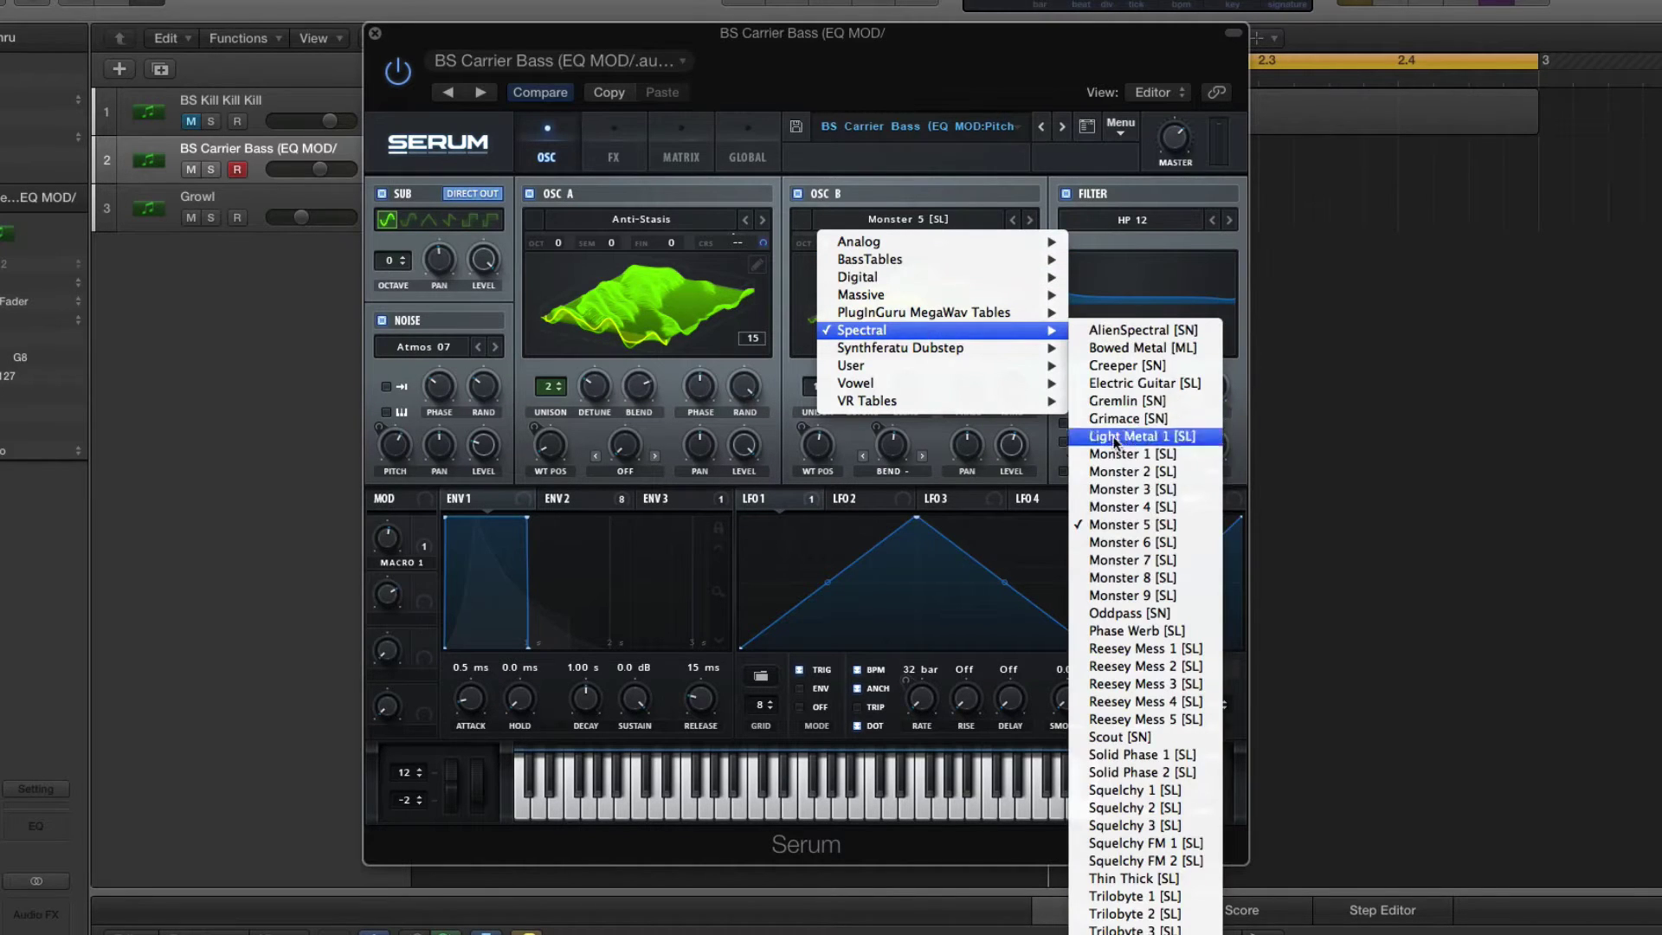
{"action": "left_click", "coordinate": [948, 71]}
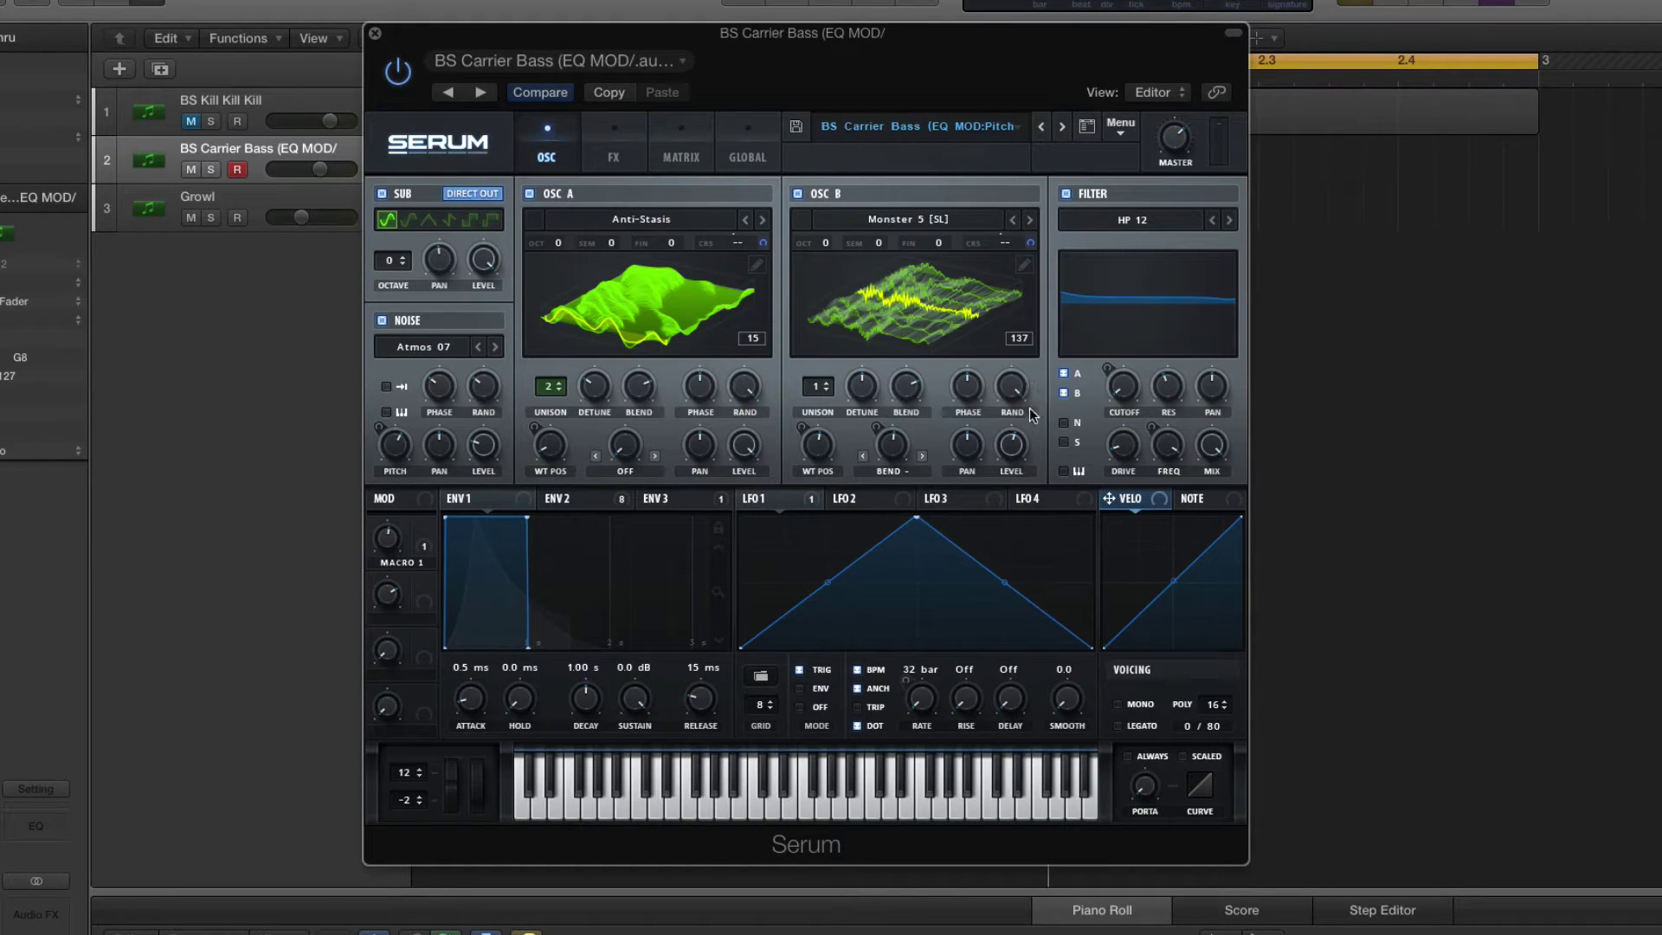
{"action": "mouse_move", "coordinate": [824, 456]}
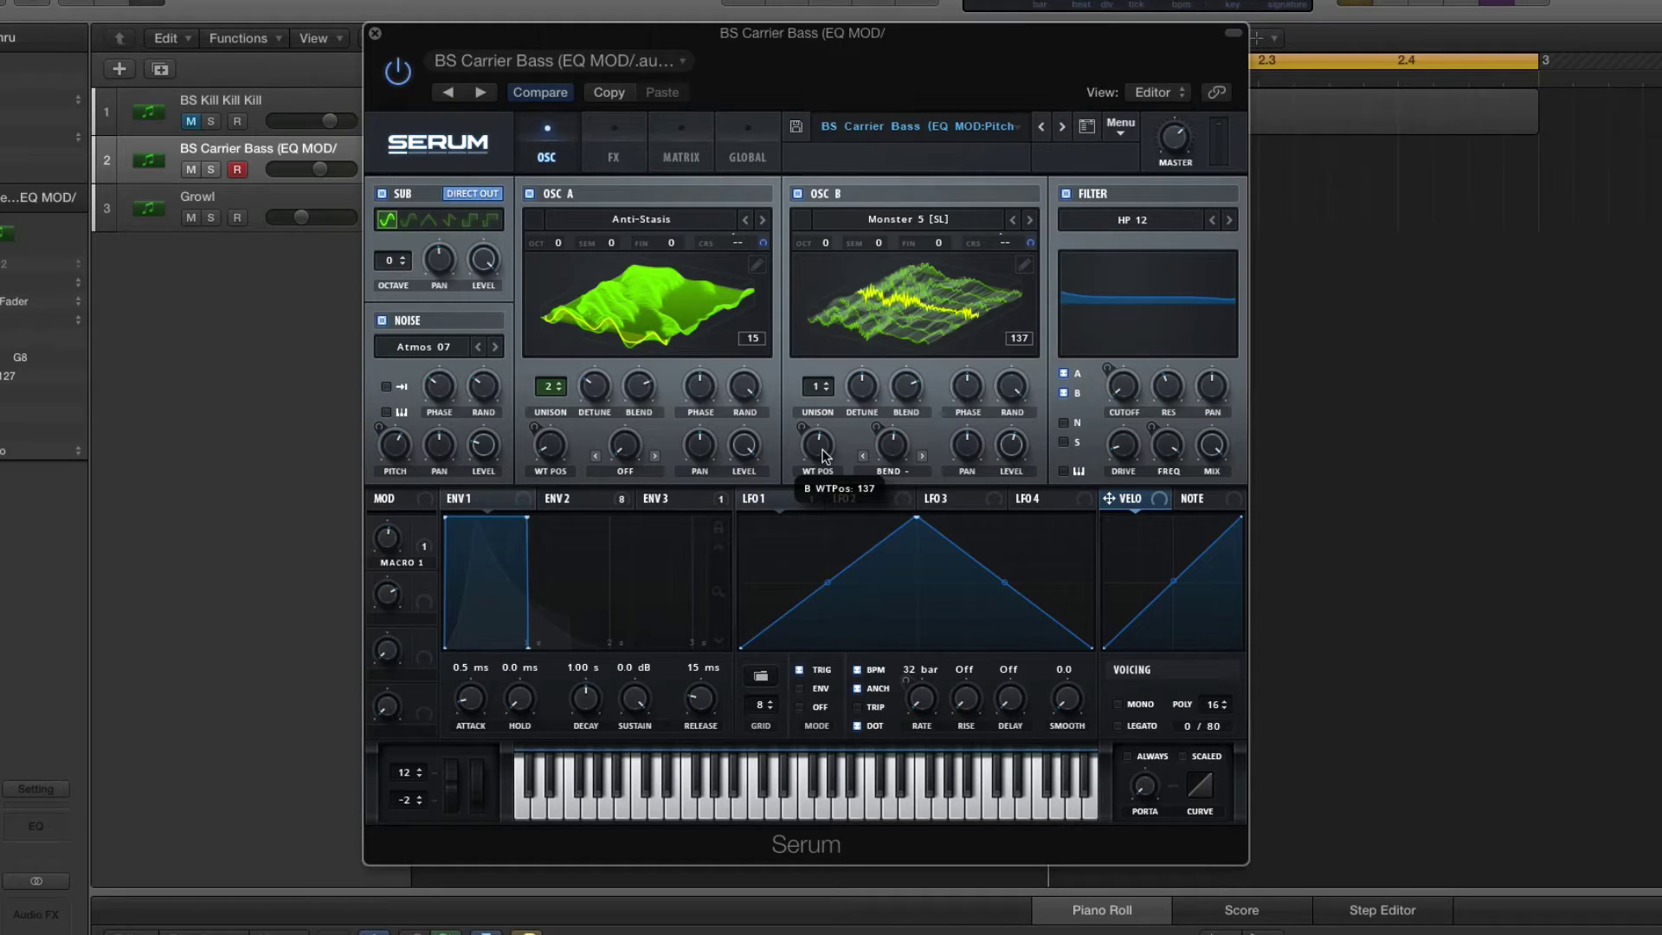
{"action": "left_click", "coordinate": [902, 477]}
{"action": "left_click", "coordinate": [904, 450]}
{"action": "mouse_move", "coordinate": [905, 449]}
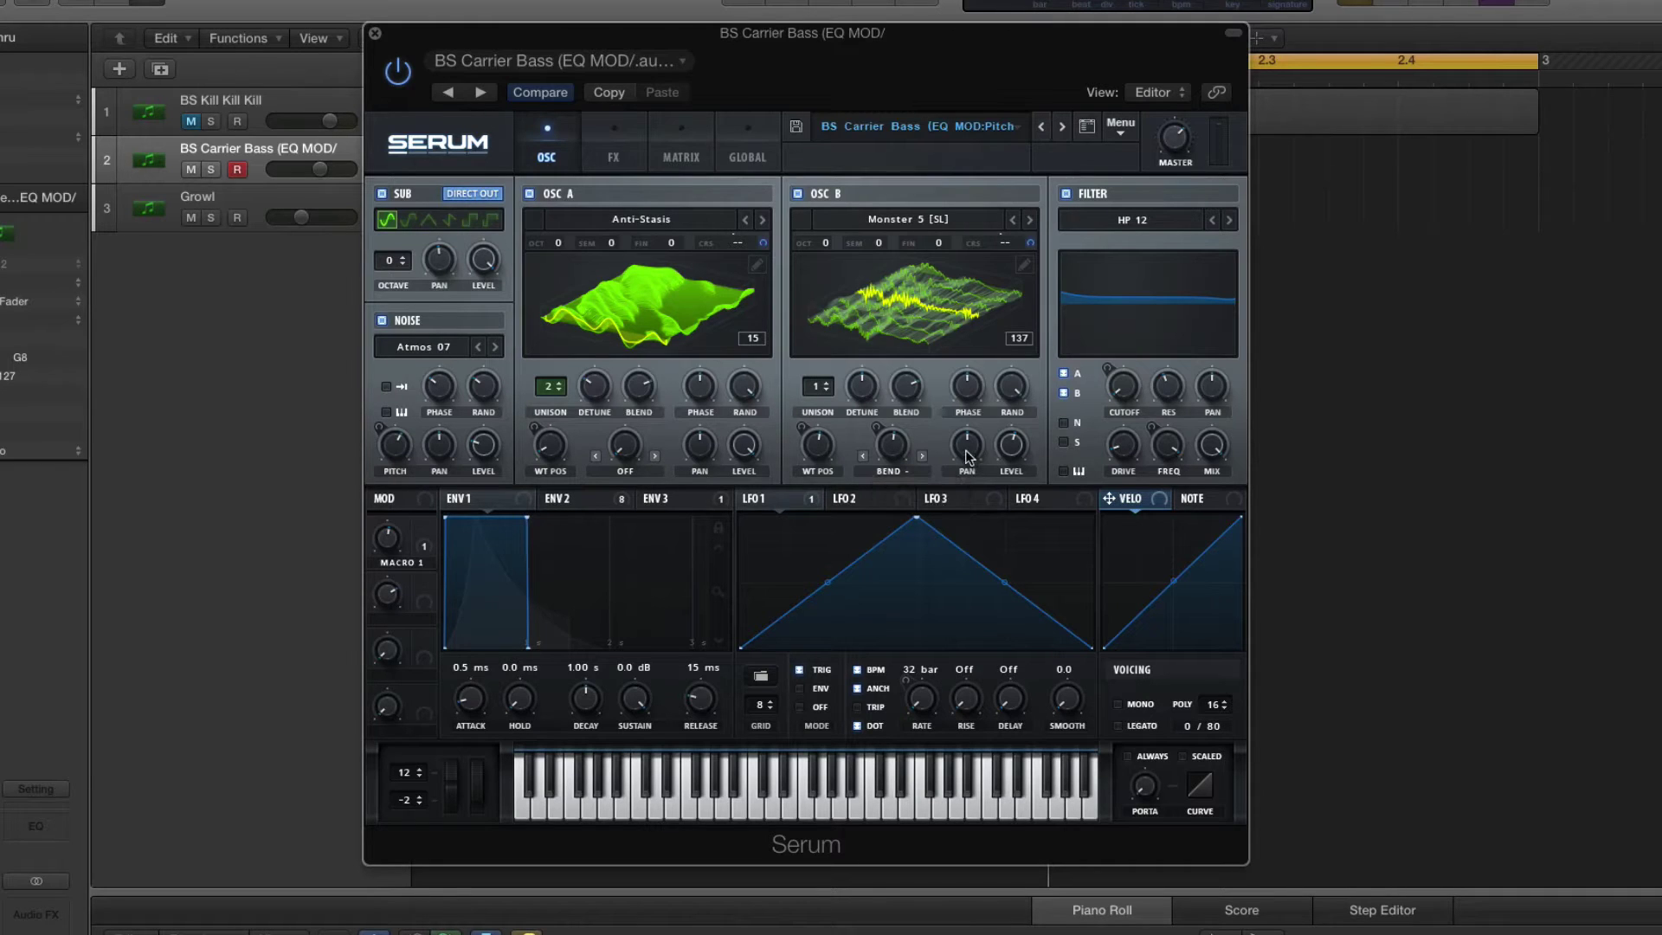
{"action": "mouse_move", "coordinate": [1020, 456]}
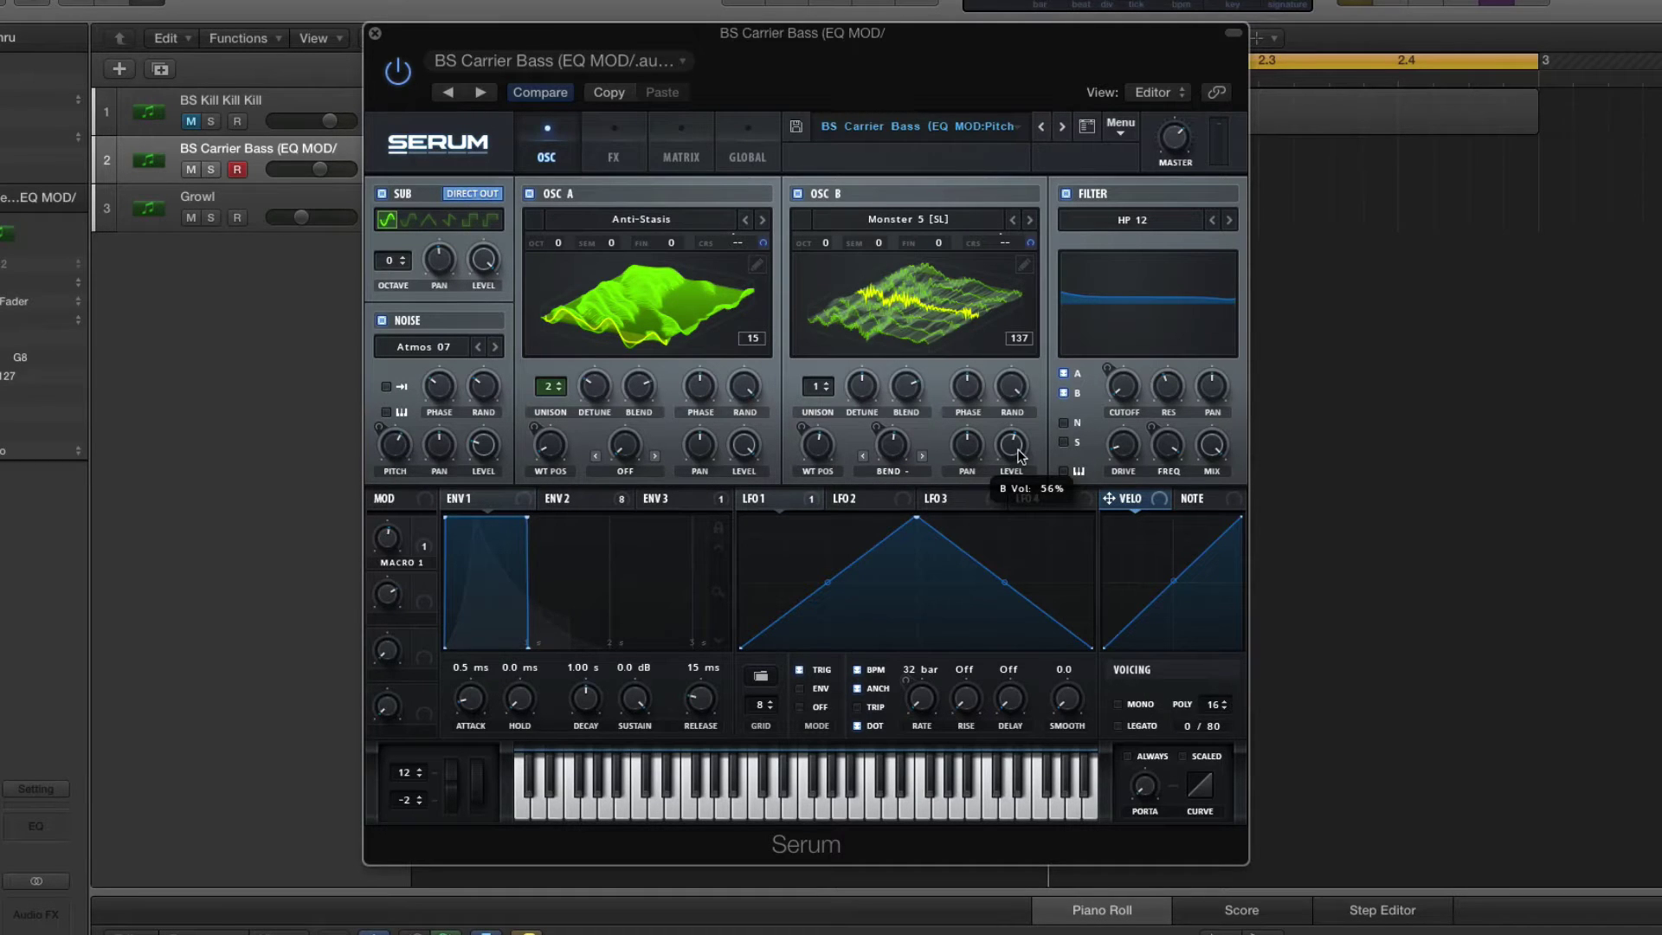
{"action": "left_click_drag", "start_coordinate": [892, 60], "coordinate": [941, 157]}
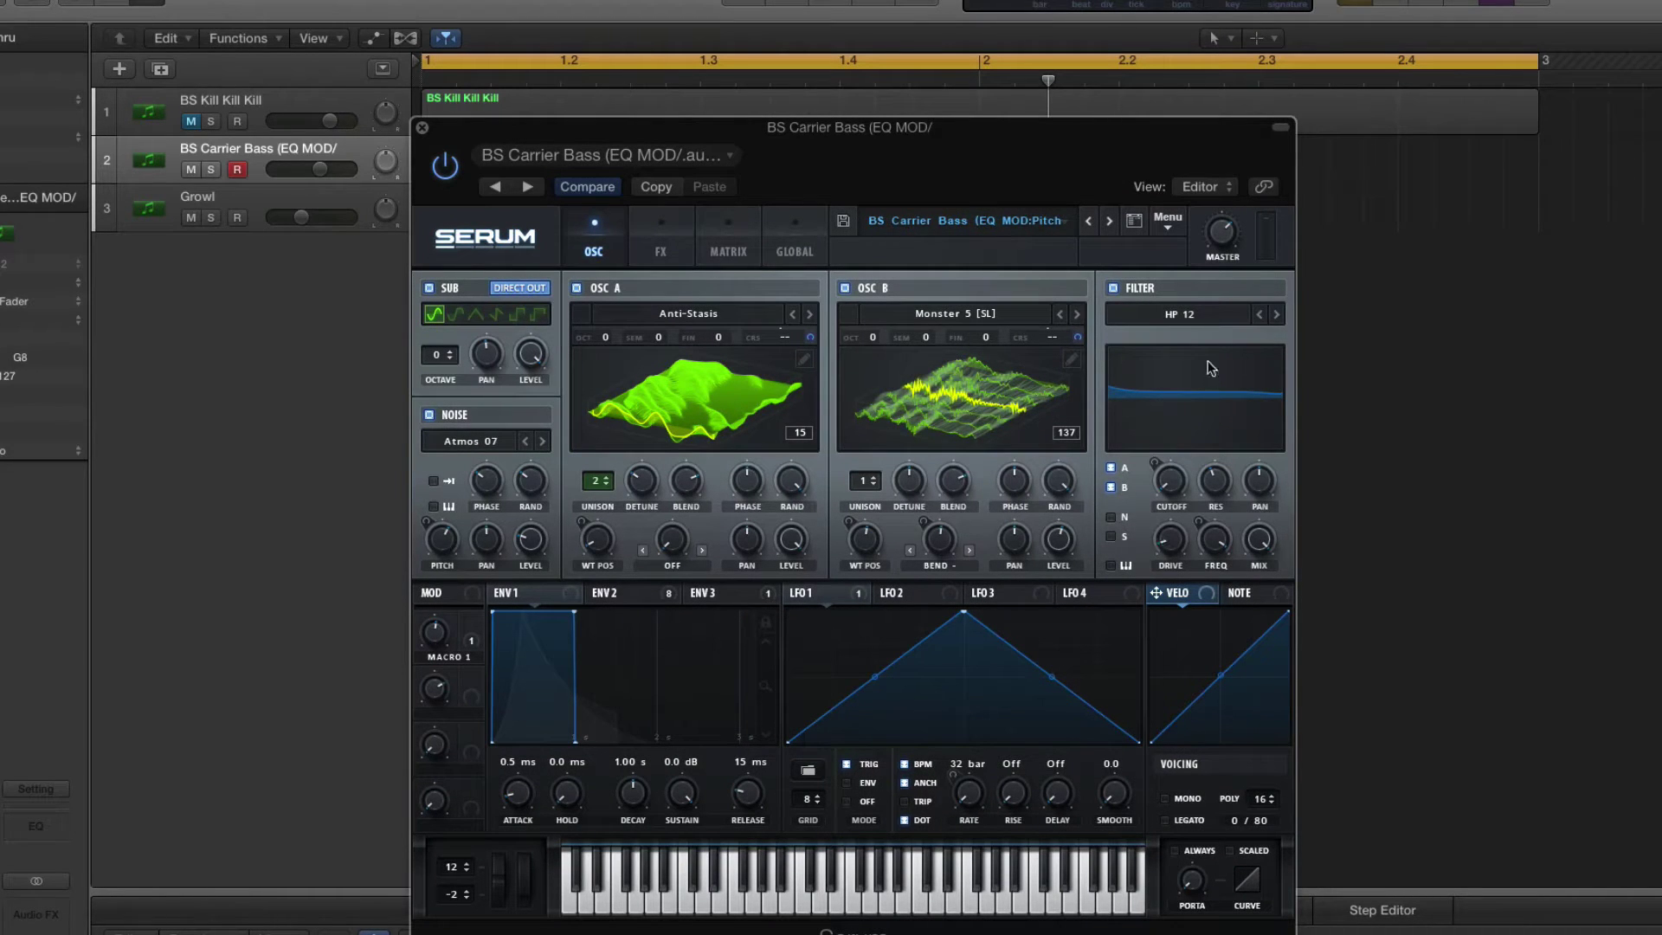
{"action": "left_click", "coordinate": [1195, 317]}
{"action": "mouse_move", "coordinate": [1194, 351]}
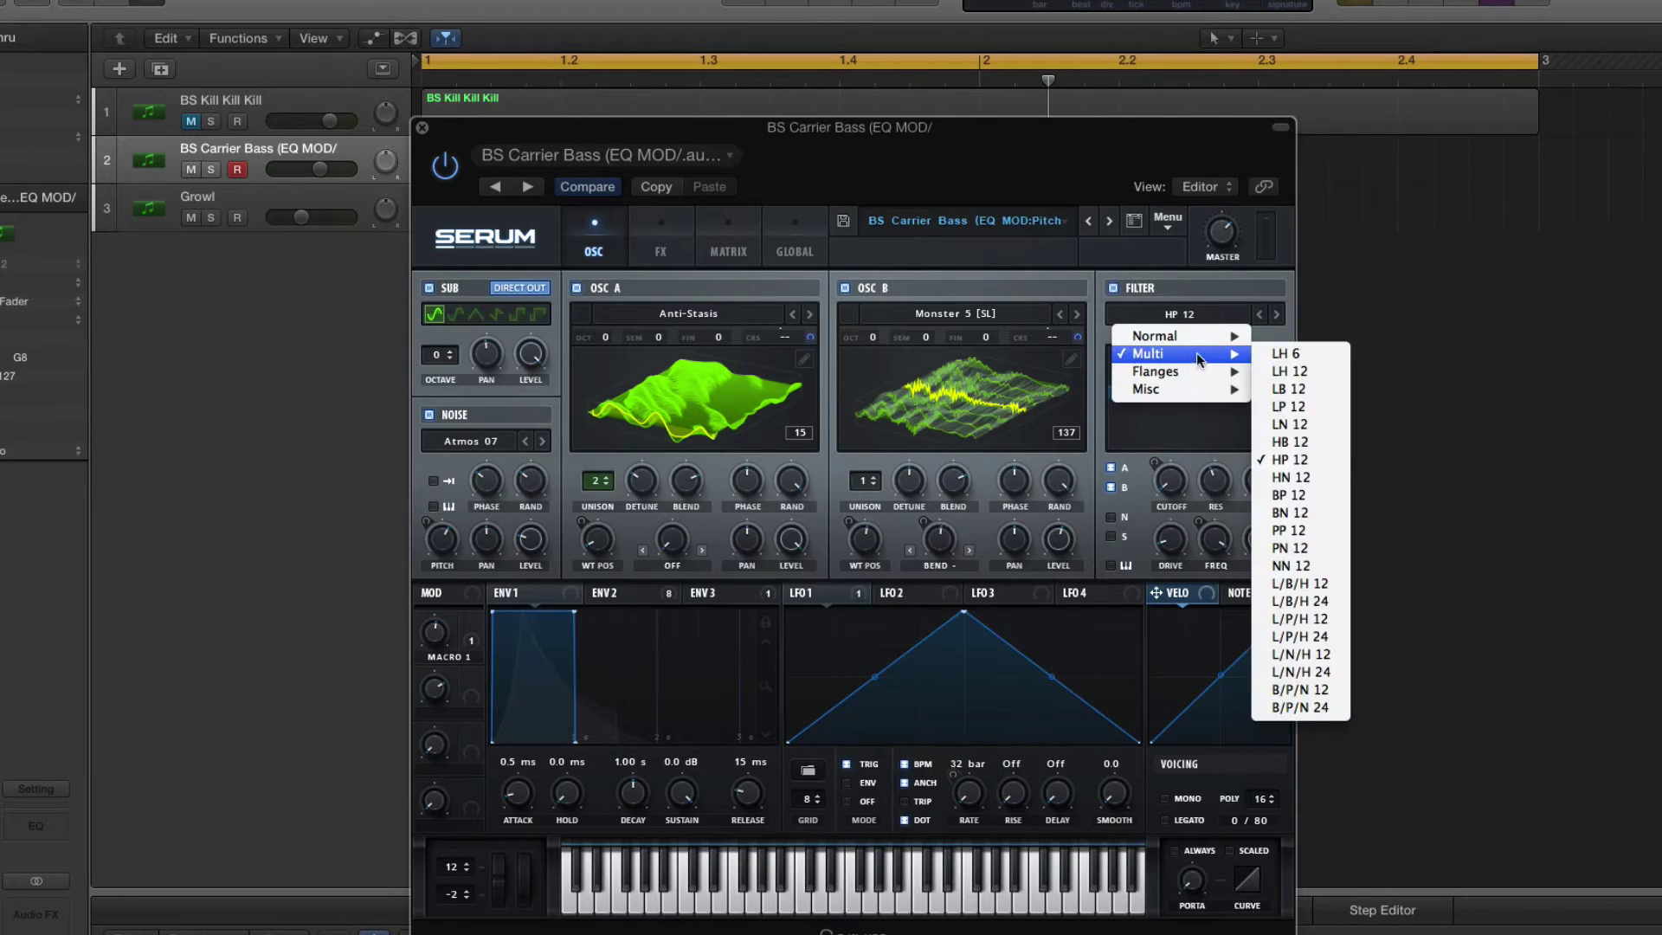
{"action": "left_click", "coordinate": [1149, 141]}
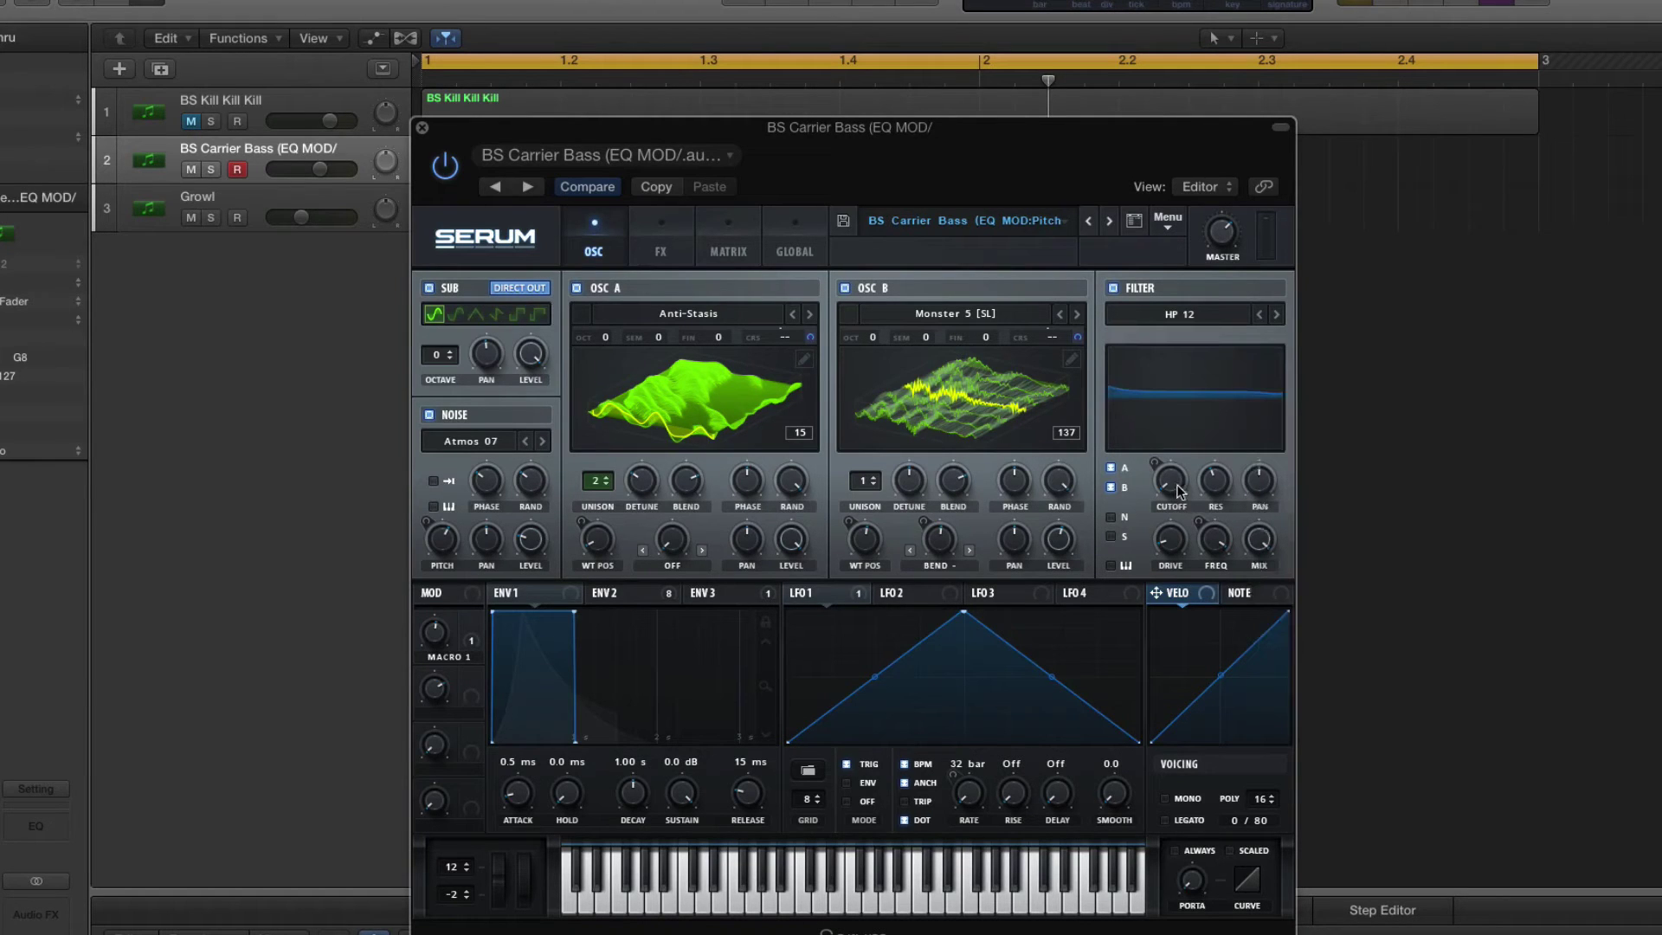
{"action": "mouse_move", "coordinate": [1180, 486]}
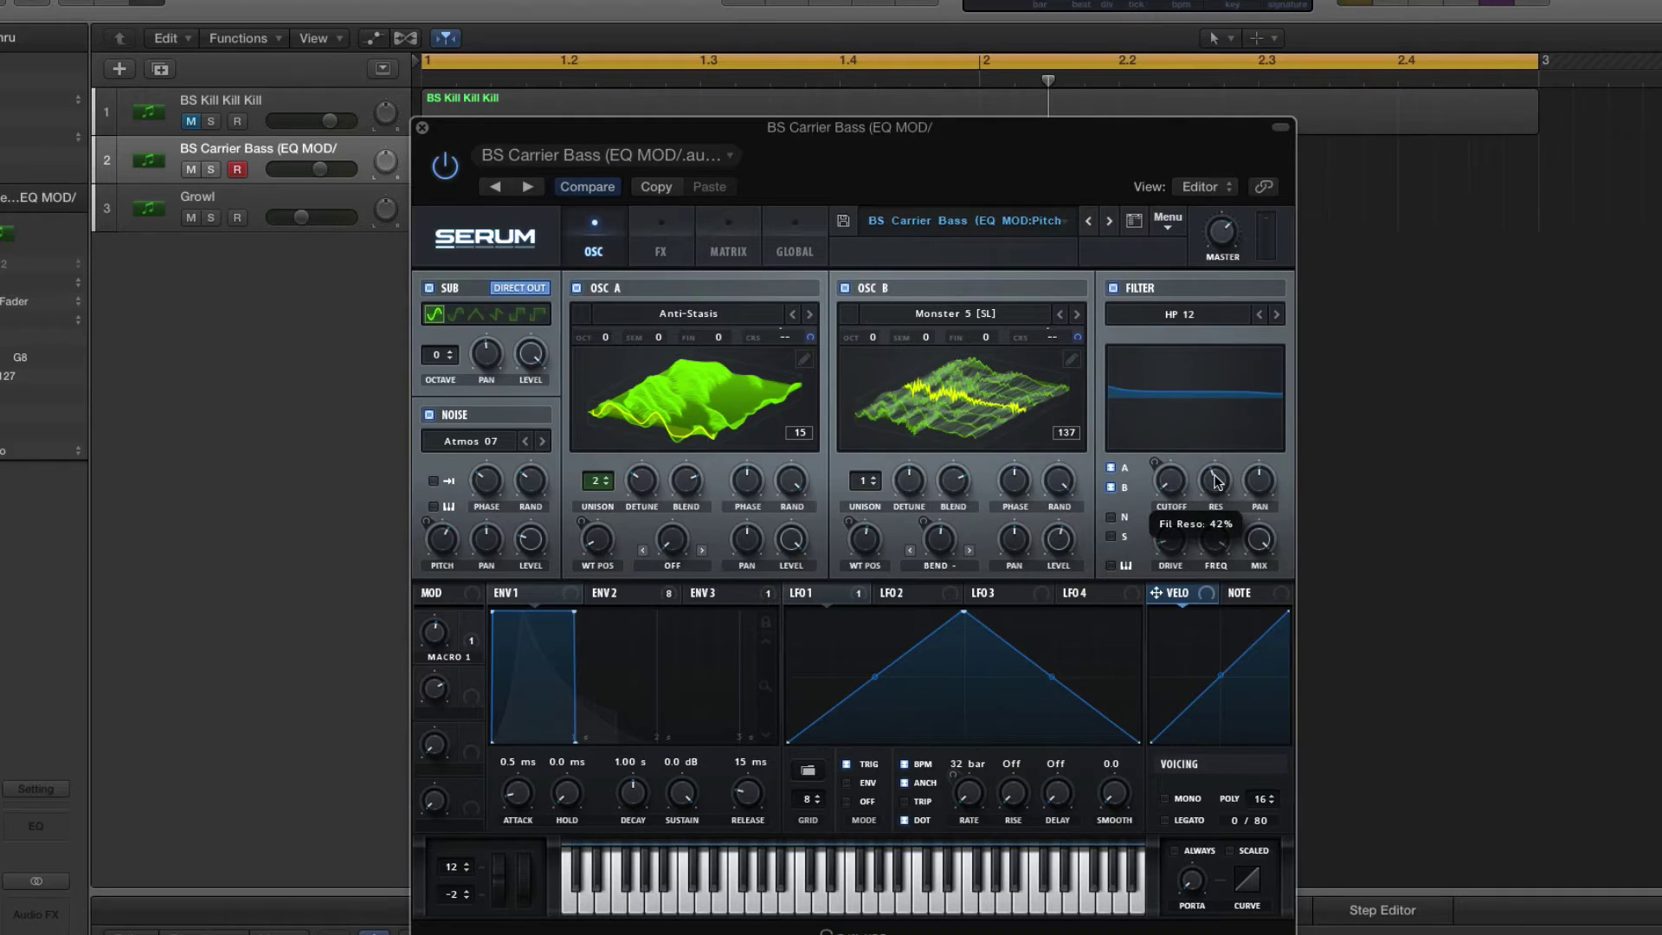
{"action": "mouse_move", "coordinate": [1174, 554]}
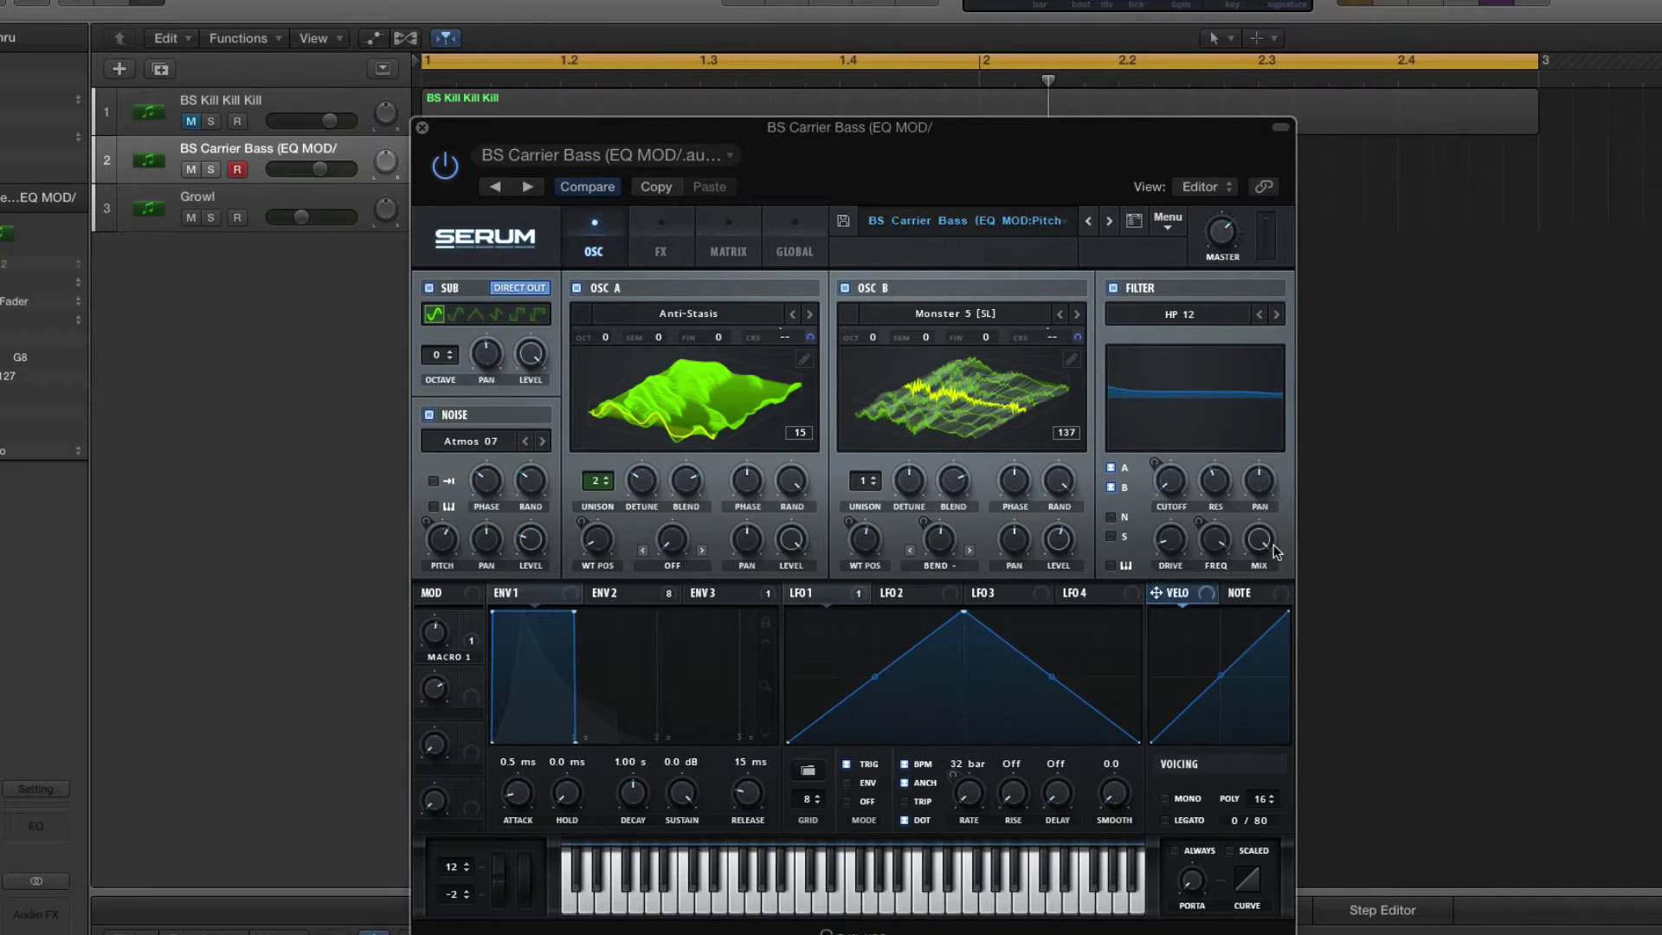
{"action": "left_click_drag", "start_coordinate": [1020, 173], "coordinate": [1174, 247]}
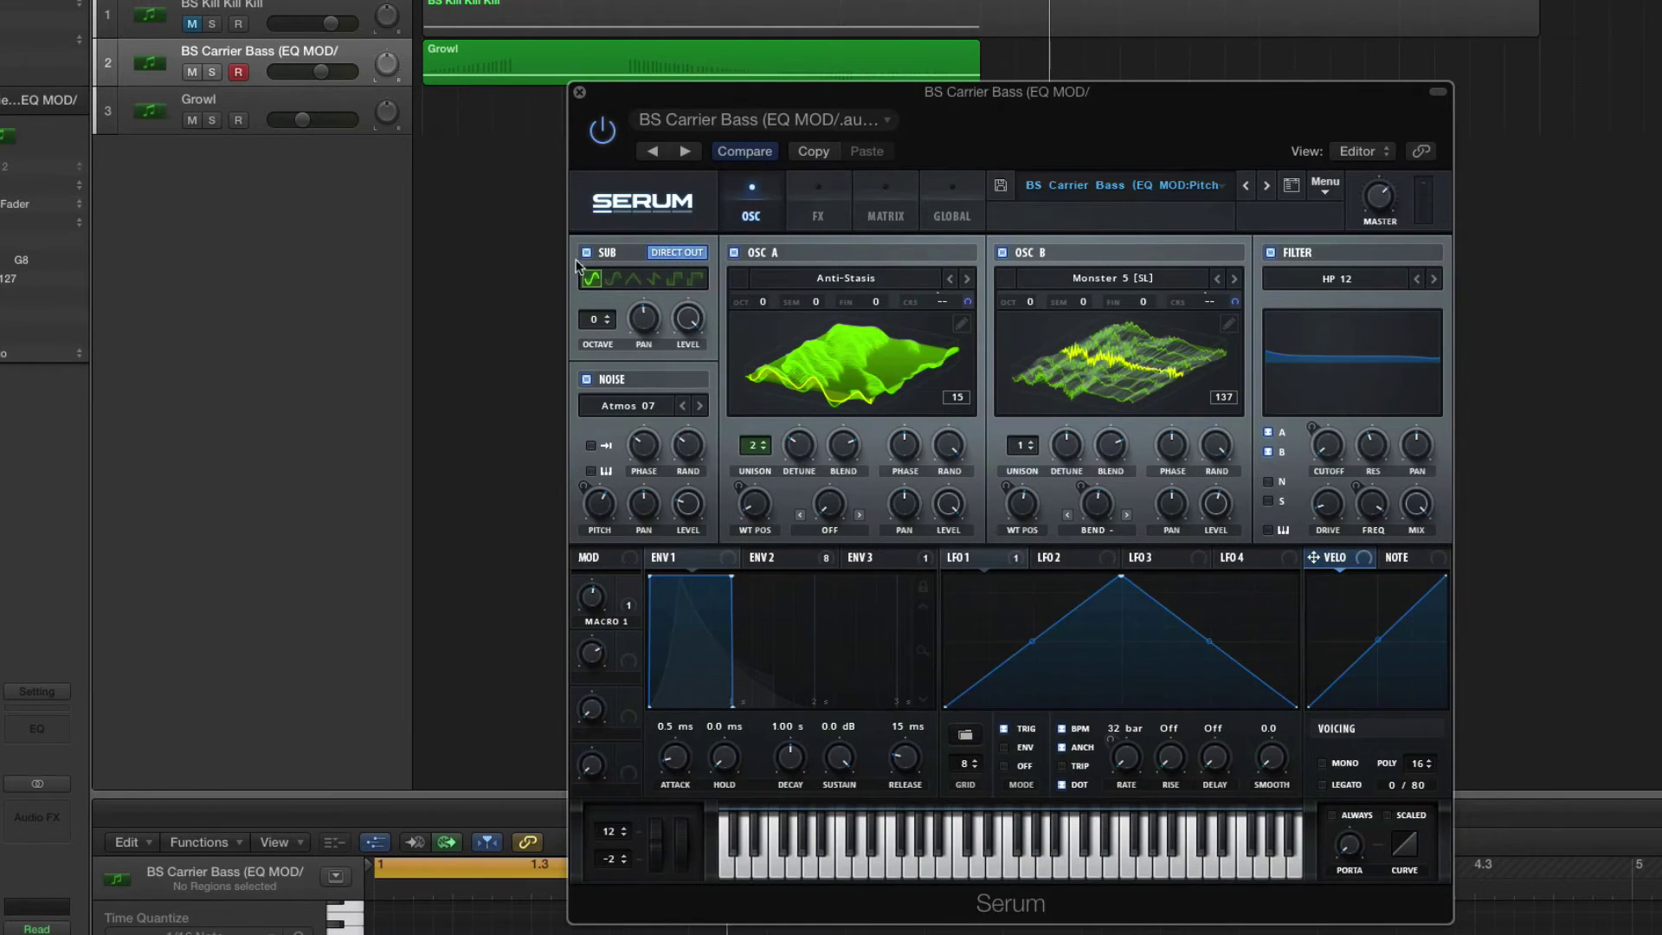
- Toggle the sub's direct out, keep Atmos 07 on Noise, and route Noise through the filter
{"action": "left_click", "coordinate": [693, 252]}
{"action": "left_click", "coordinate": [632, 419]}
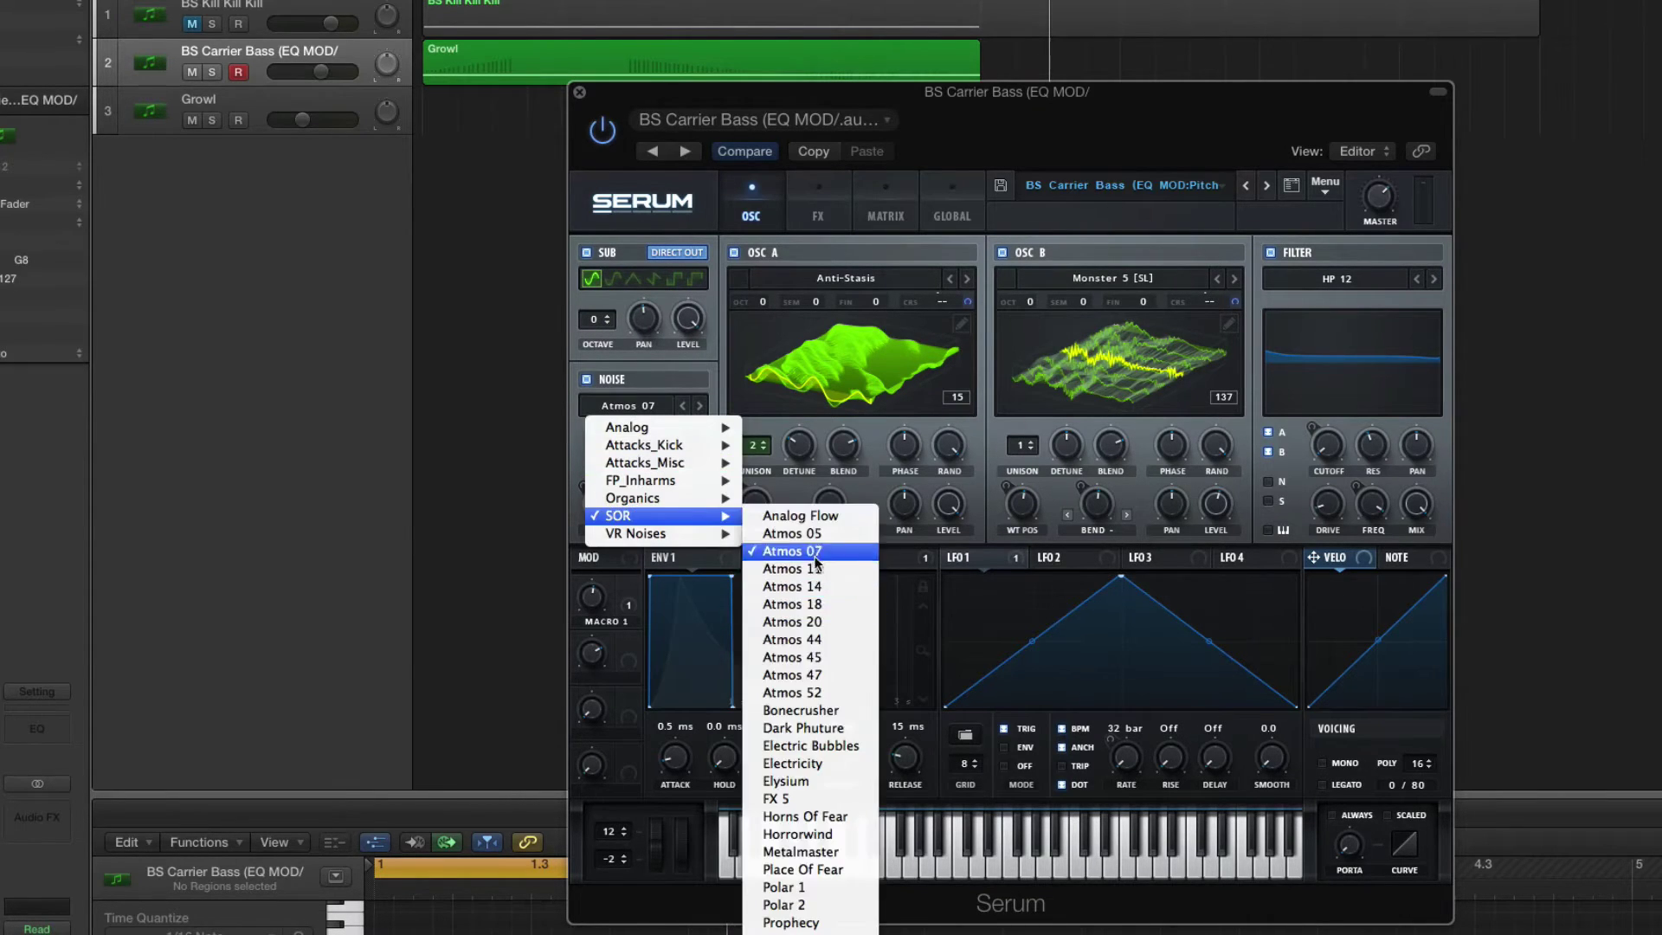
{"action": "left_click", "coordinate": [717, 369]}
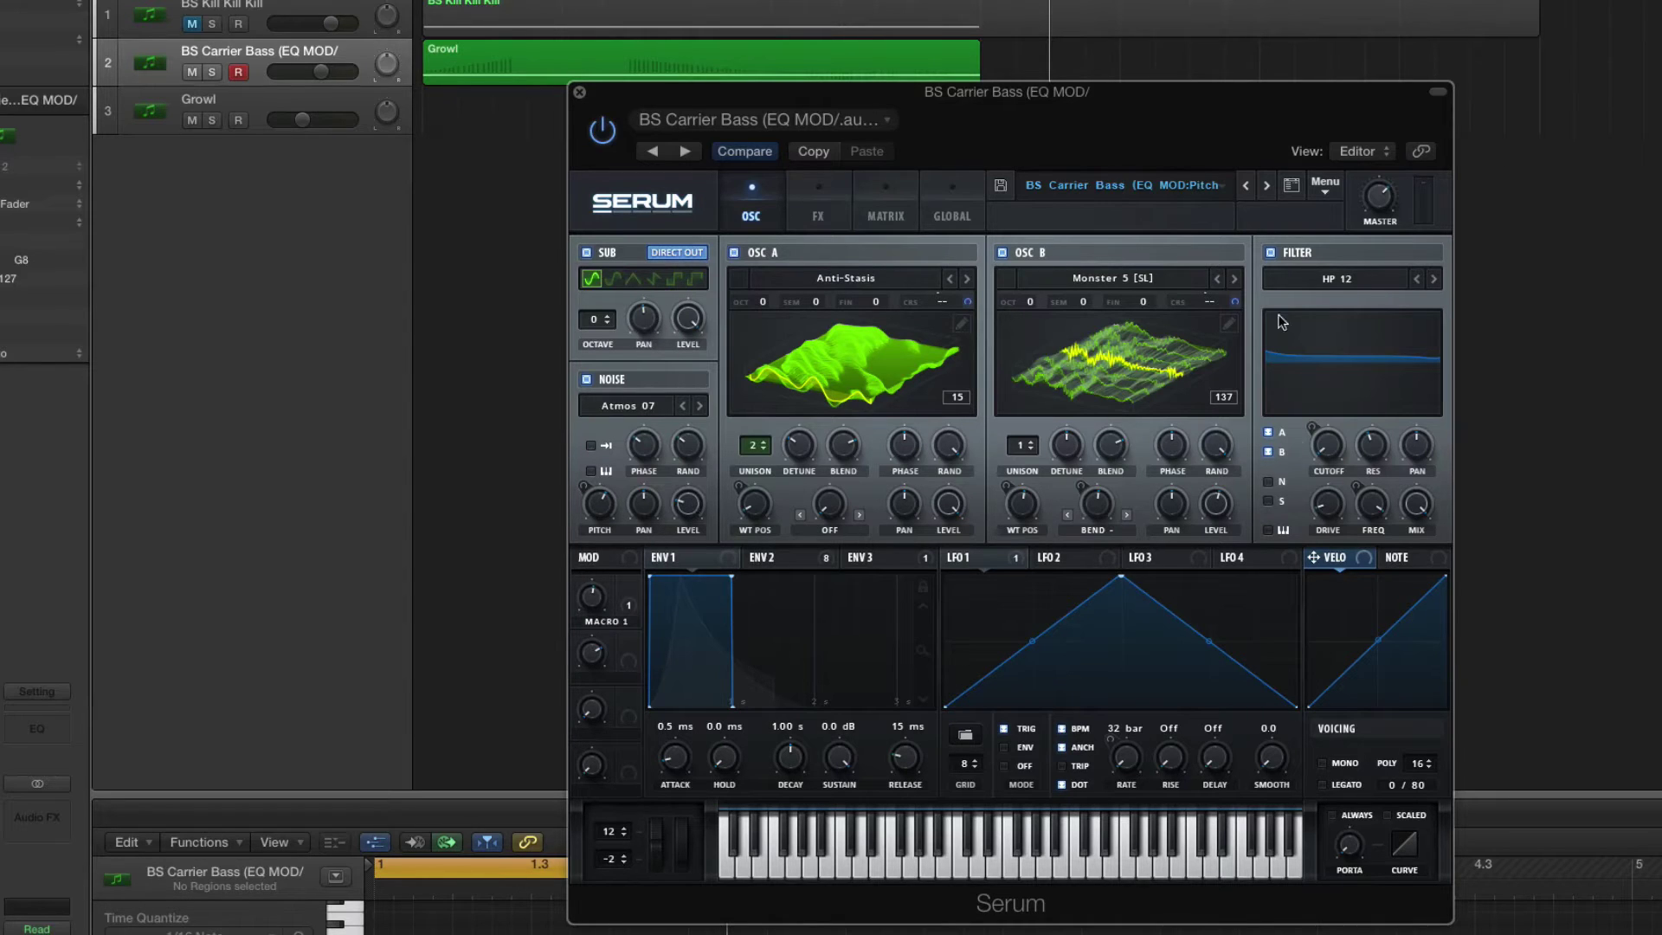
{"action": "left_click", "coordinate": [1278, 483]}
- Compare the ENV 2 and ENV 3 tabs, ending on ENV 2's 381 ms attack, 1.59 s decay
{"action": "left_click", "coordinate": [805, 557]}
{"action": "left_click", "coordinate": [909, 560]}
{"action": "left_click", "coordinate": [806, 563]}
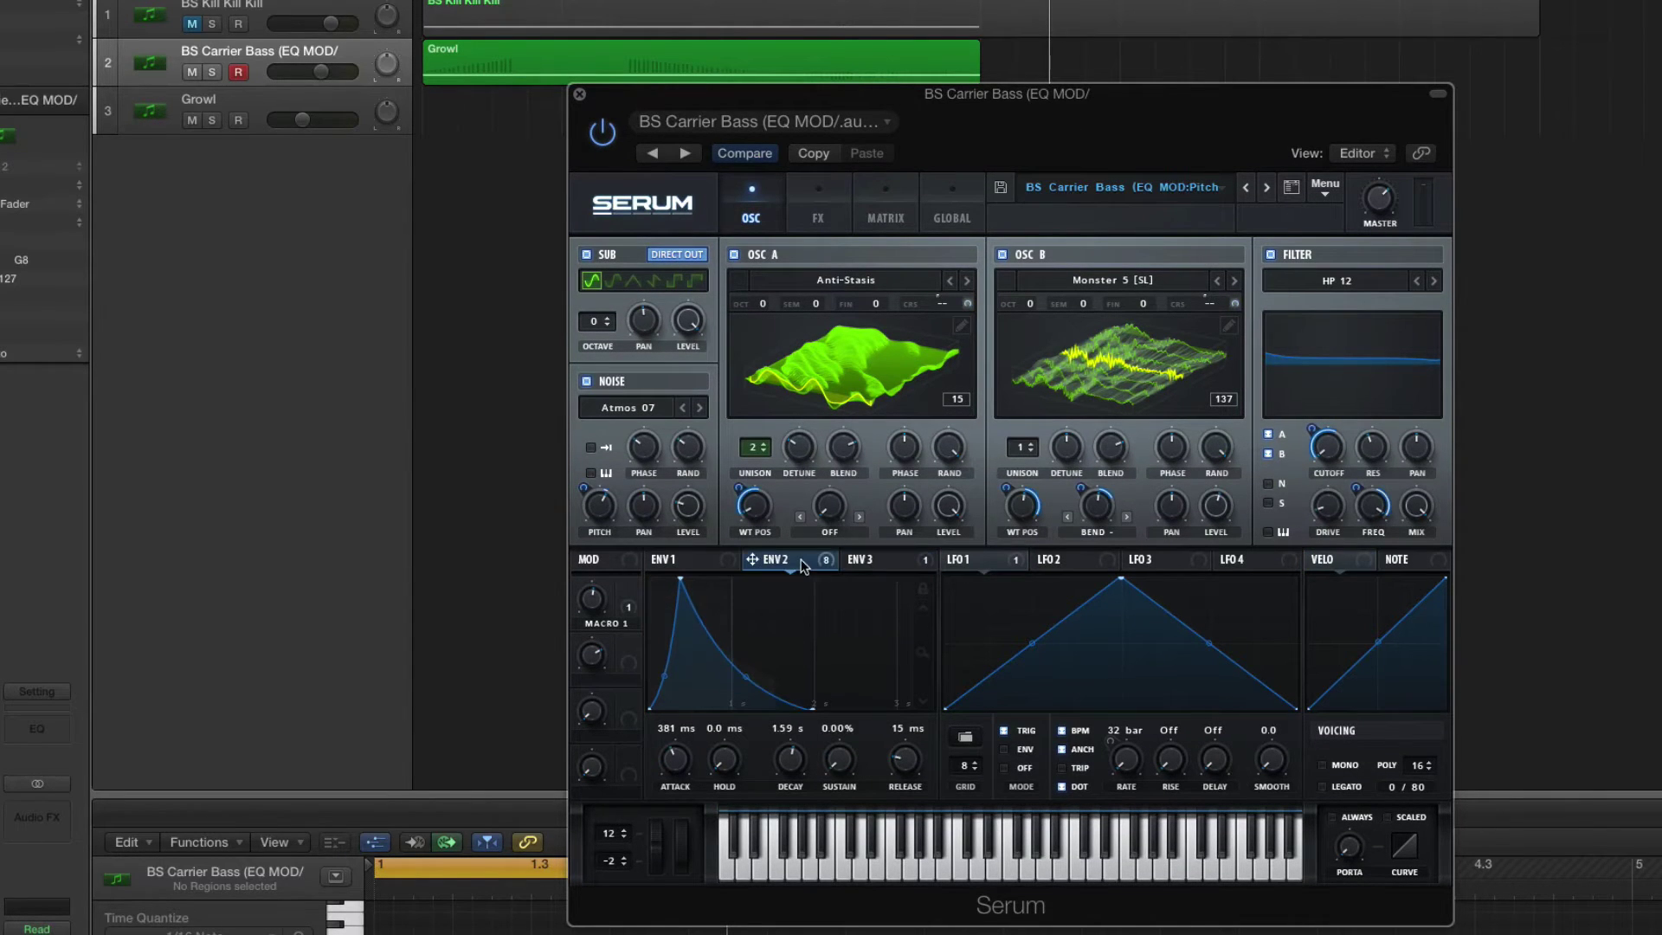
{"action": "left_click", "coordinate": [918, 562]}
{"action": "left_click", "coordinate": [827, 563]}
{"action": "left_click", "coordinate": [874, 559]}
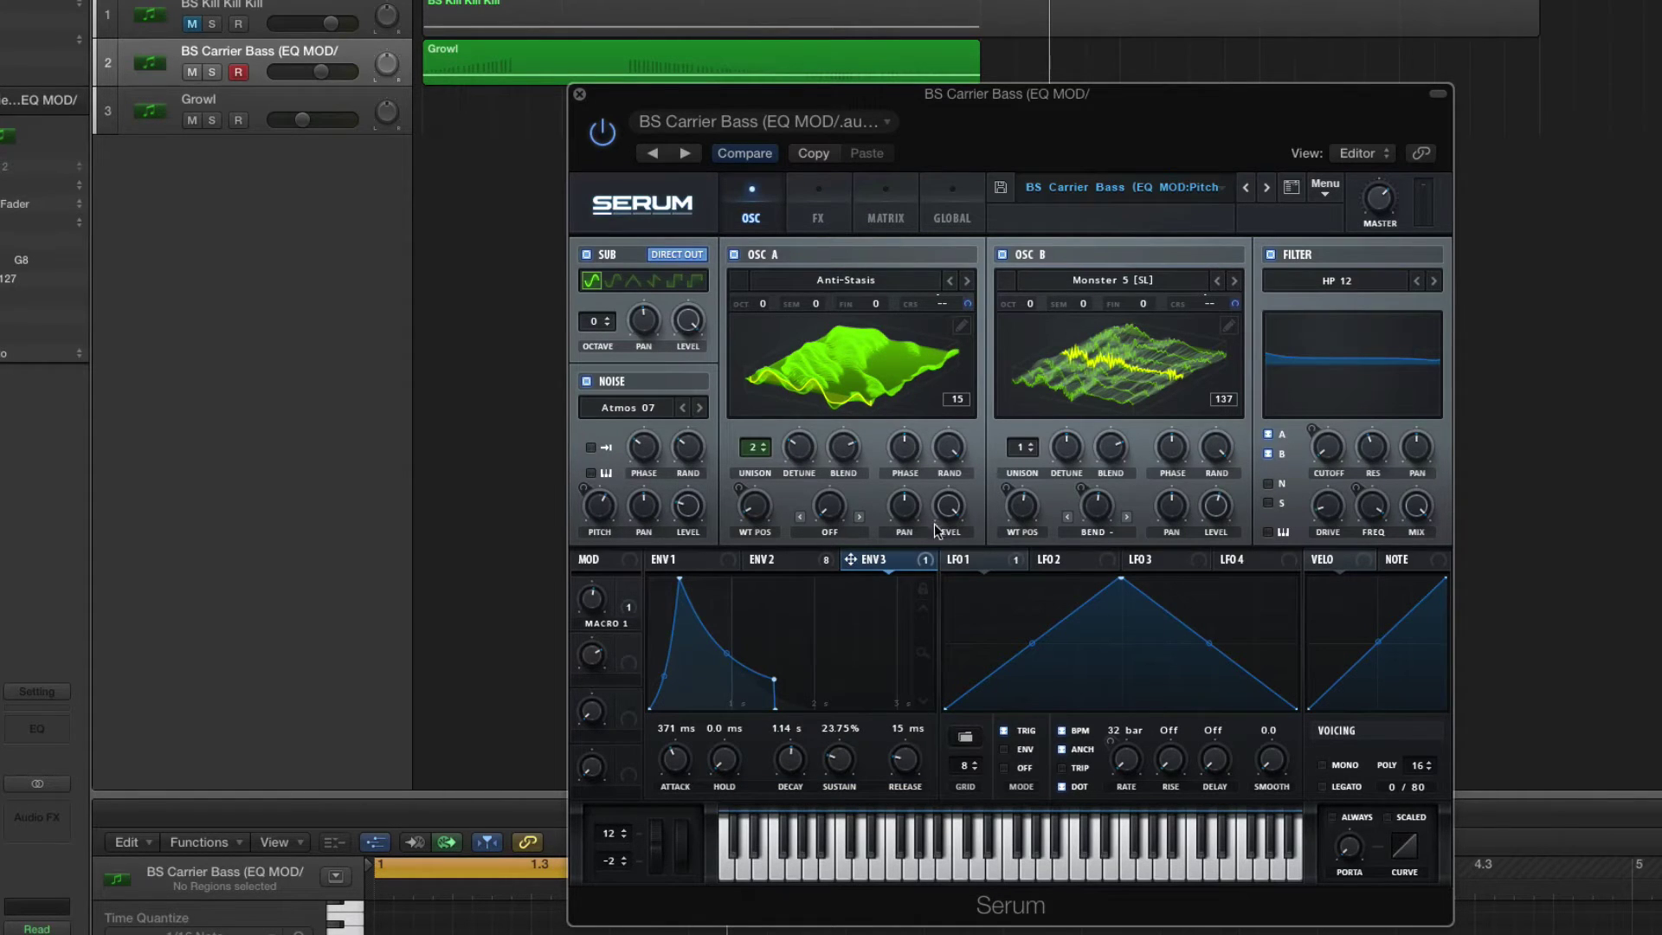
{"action": "left_click", "coordinate": [773, 560]}
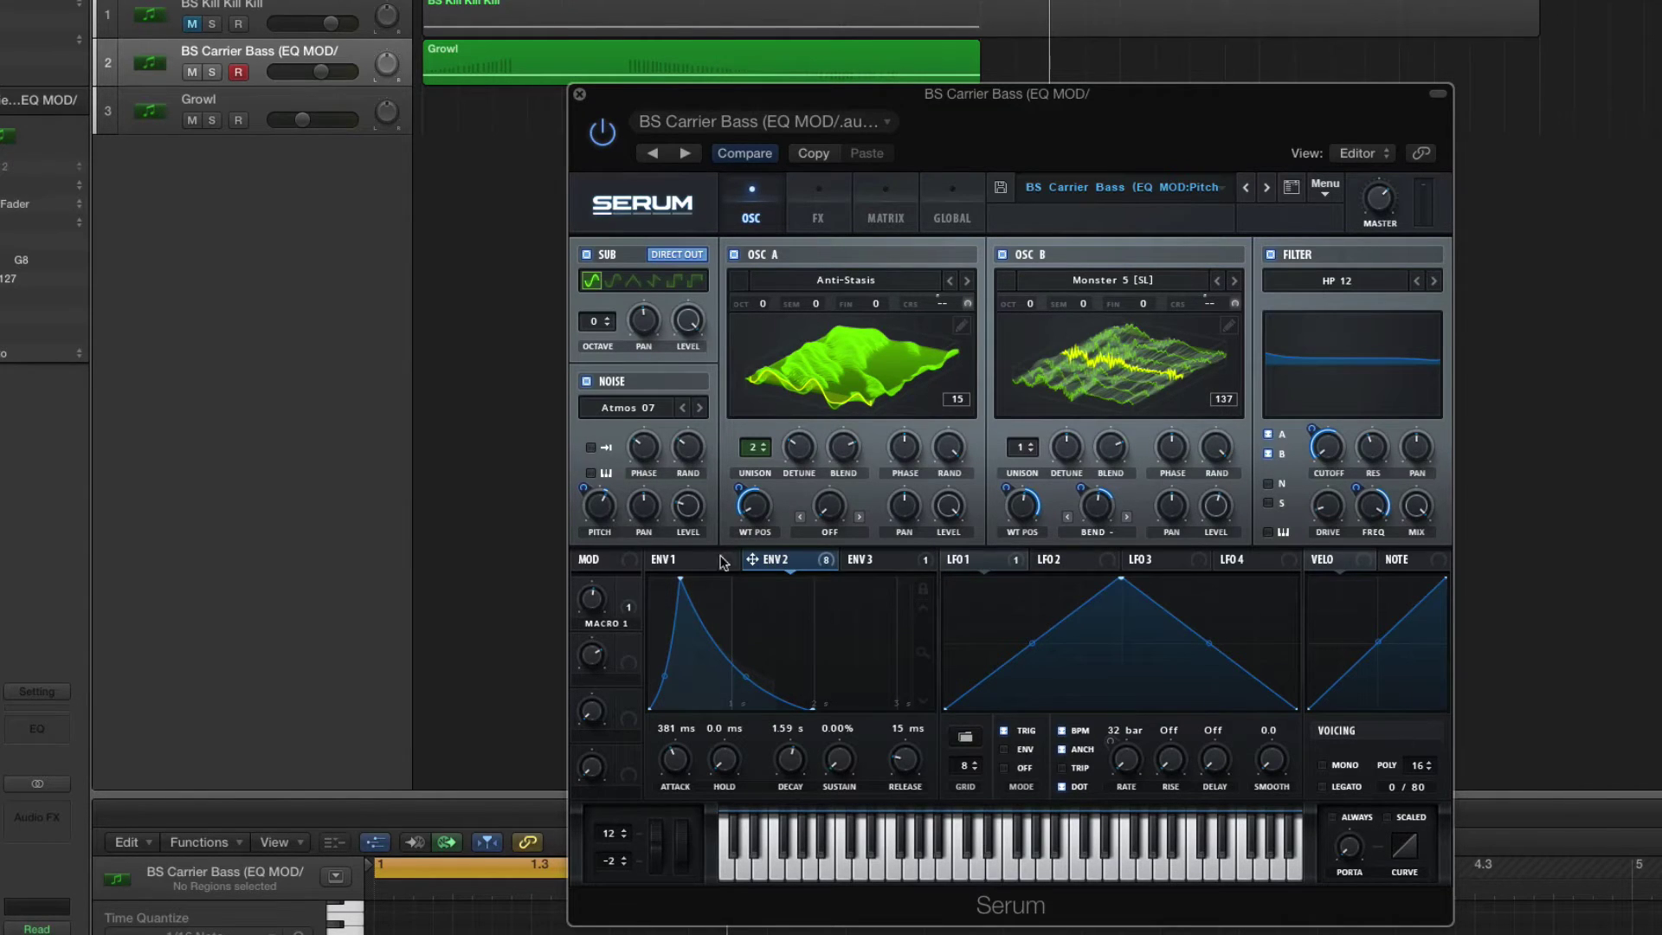
{"action": "mouse_move", "coordinate": [587, 492]}
{"action": "mouse_move", "coordinate": [744, 490]}
{"action": "mouse_move", "coordinate": [1014, 485]}
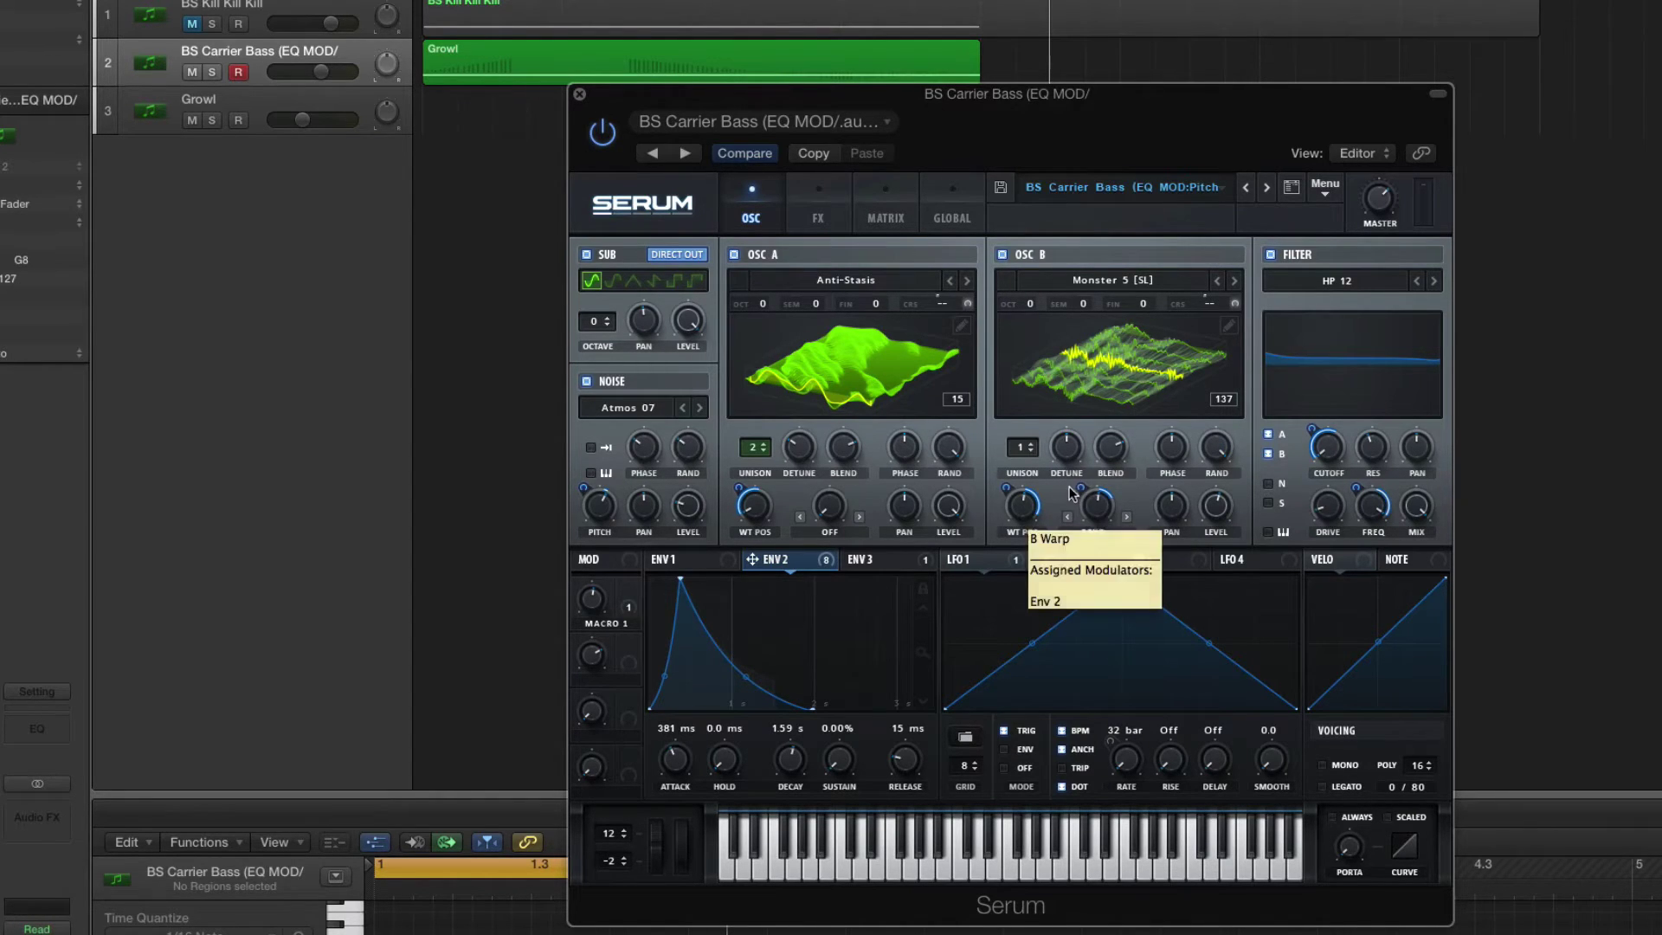
{"action": "mouse_move", "coordinate": [1076, 487]}
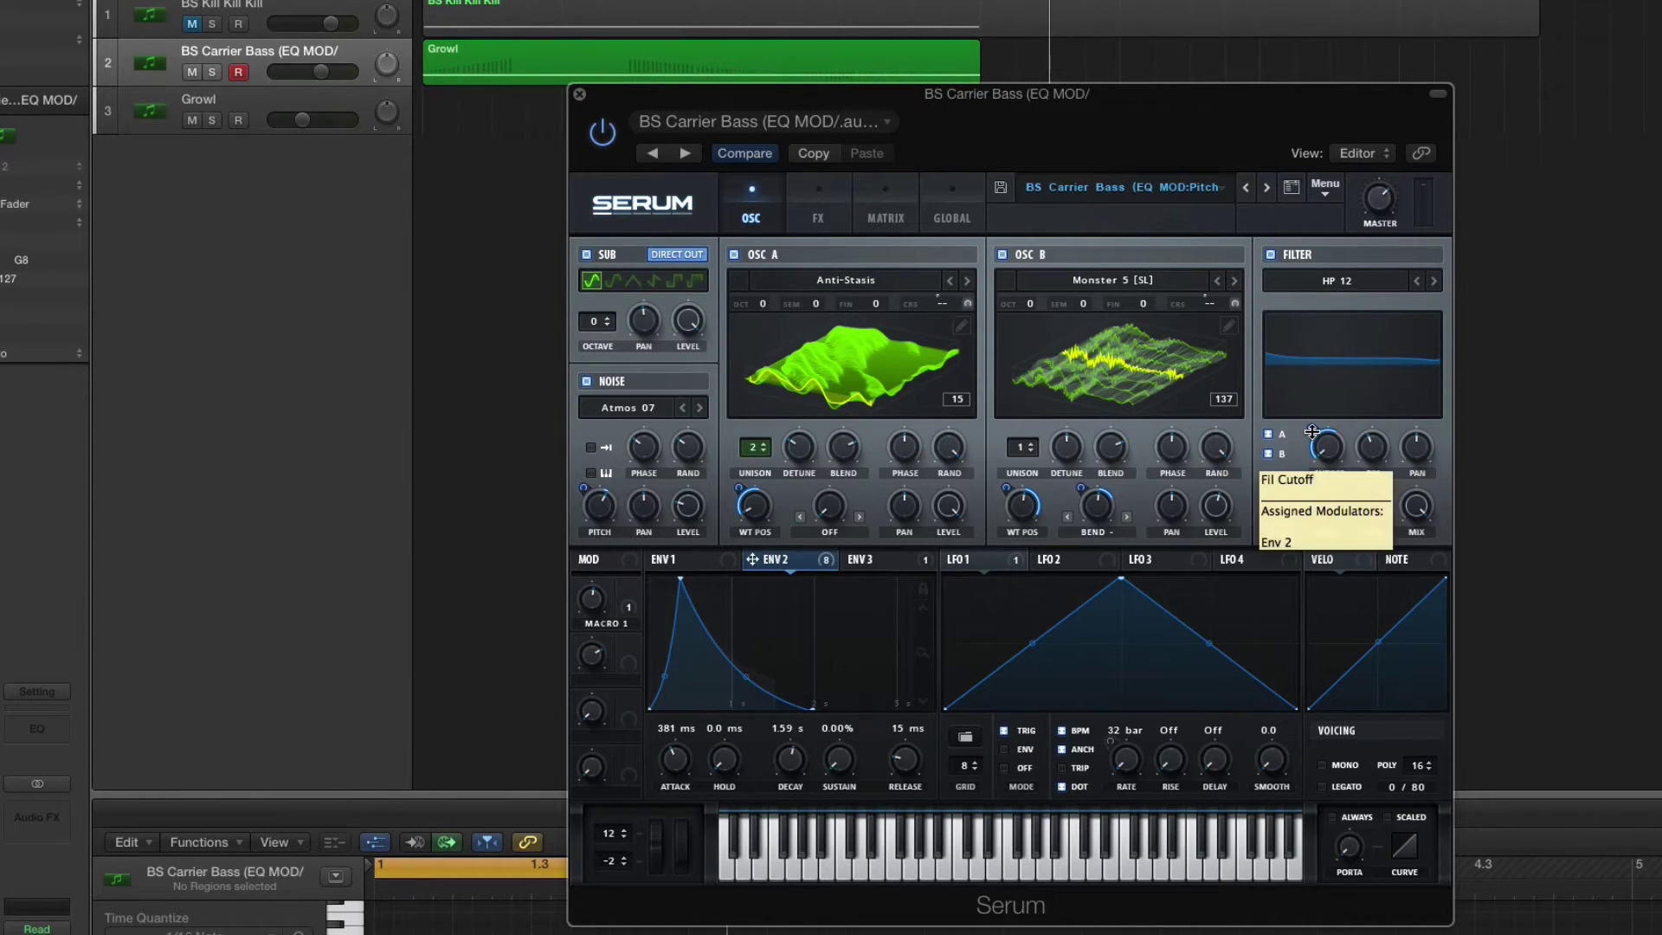
{"action": "mouse_move", "coordinate": [1312, 431]}
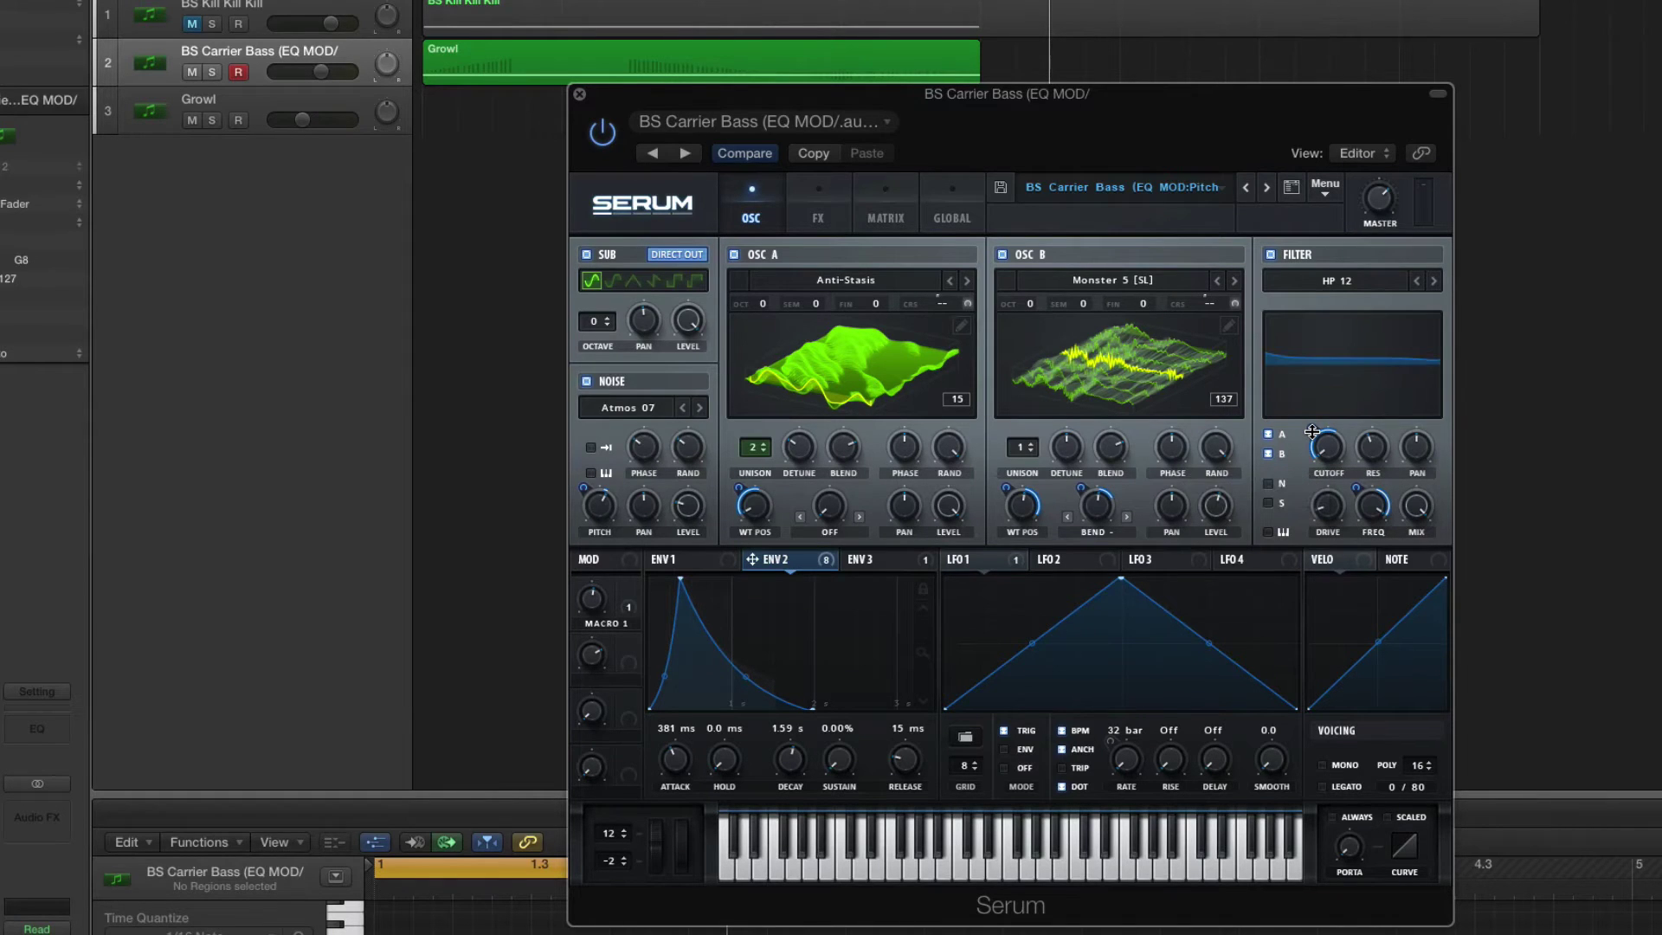
- Show LFO 1 and assign it as a modulation source to the LFO RATE knob
{"action": "mouse_move", "coordinate": [1359, 489]}
{"action": "left_click", "coordinate": [987, 561]}
{"action": "right_click", "coordinate": [997, 563]}
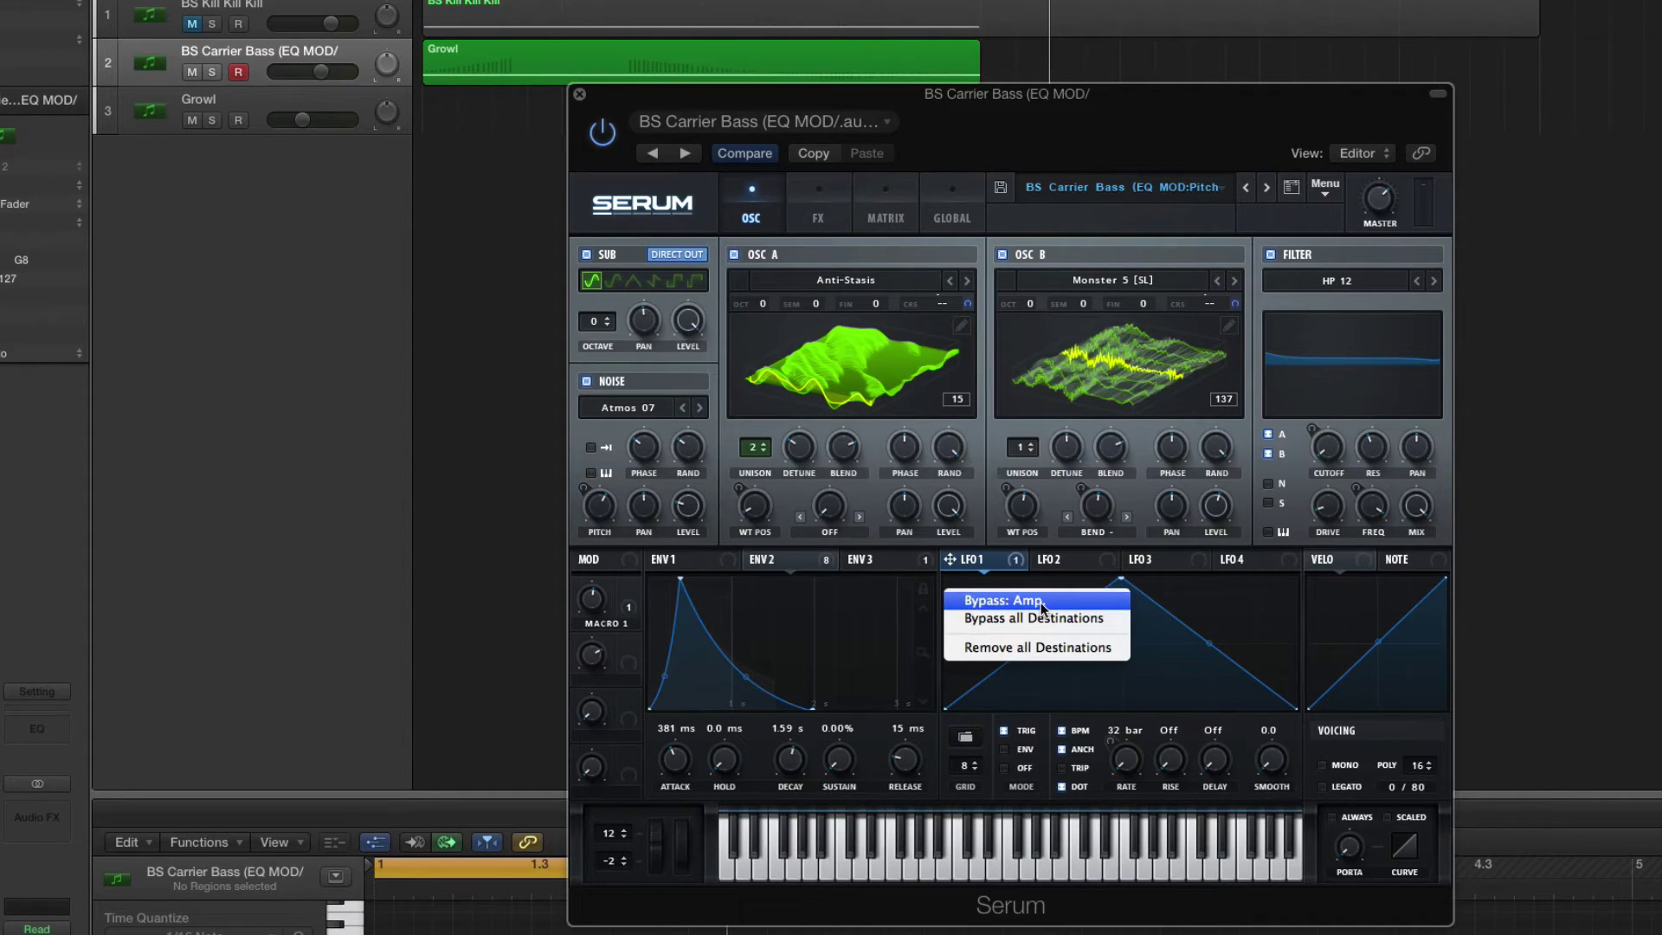
{"action": "left_click", "coordinate": [1015, 563]}
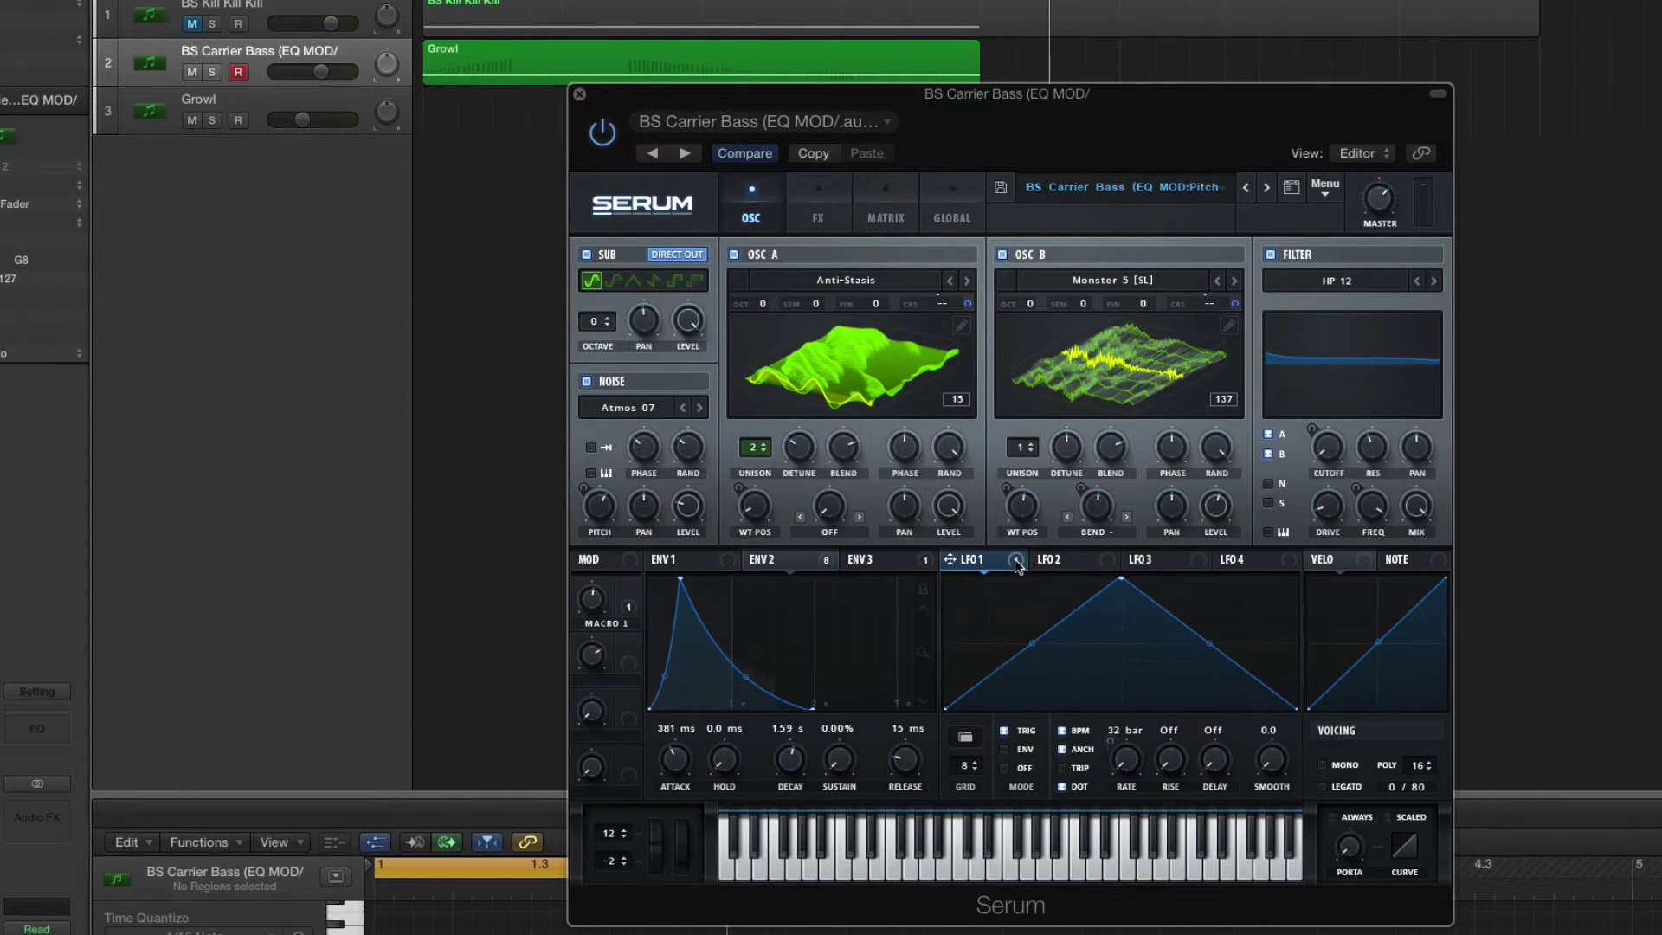
{"action": "left_click_drag", "start_coordinate": [1005, 564], "coordinate": [1123, 773]}
- Show the FX rack and read the Distortion, Phaser (200 Hz), BP 12 filter and Compressor values
{"action": "left_click", "coordinate": [836, 220]}
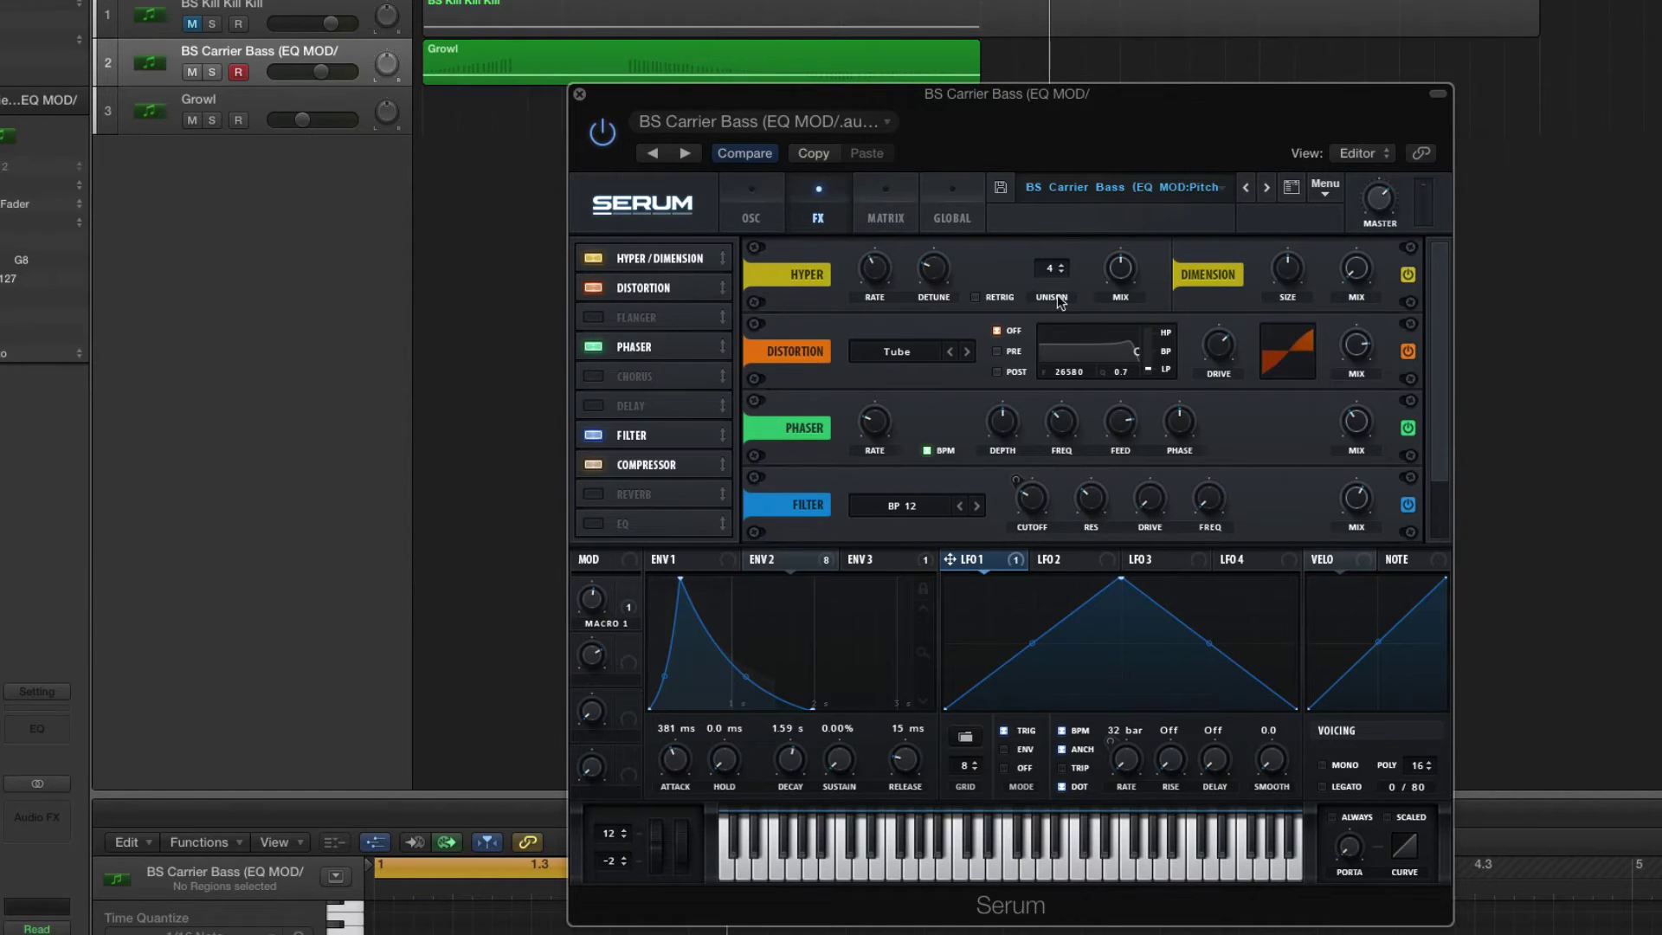
{"action": "mouse_move", "coordinate": [1132, 284]}
{"action": "mouse_move", "coordinate": [1229, 354]}
{"action": "mouse_move", "coordinate": [1355, 353]}
{"action": "scroll", "coordinate": [1432, 413], "scroll_direction": "down", "scroll_amount": 2}
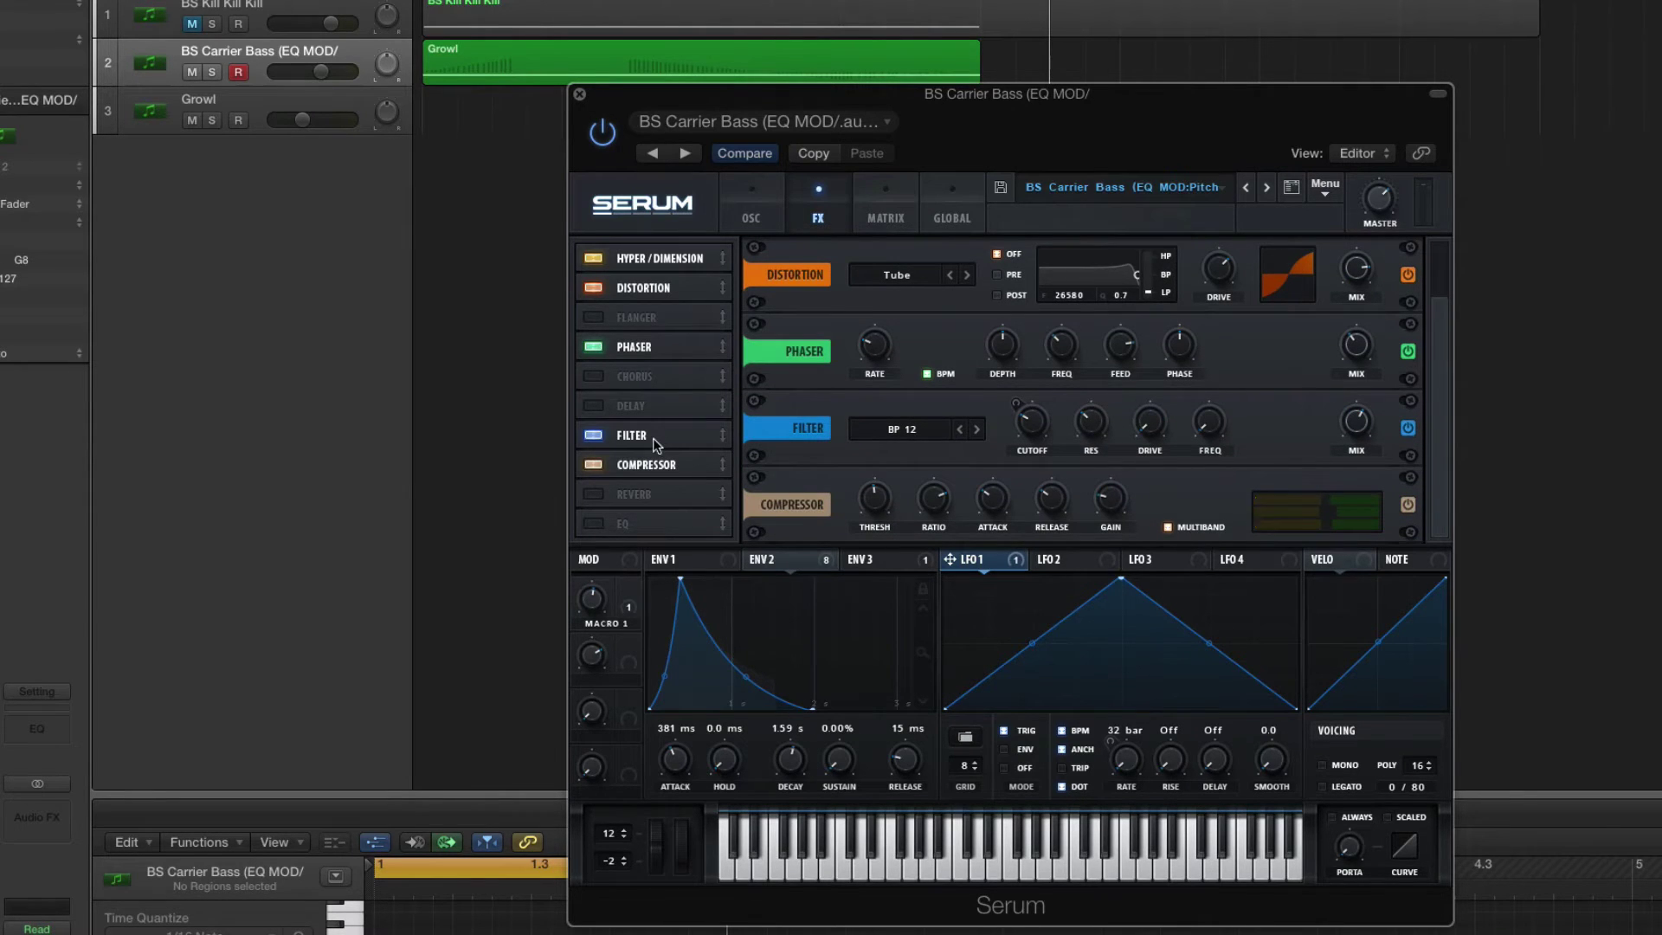
{"action": "left_click", "coordinate": [917, 430]}
{"action": "mouse_move", "coordinate": [926, 470]}
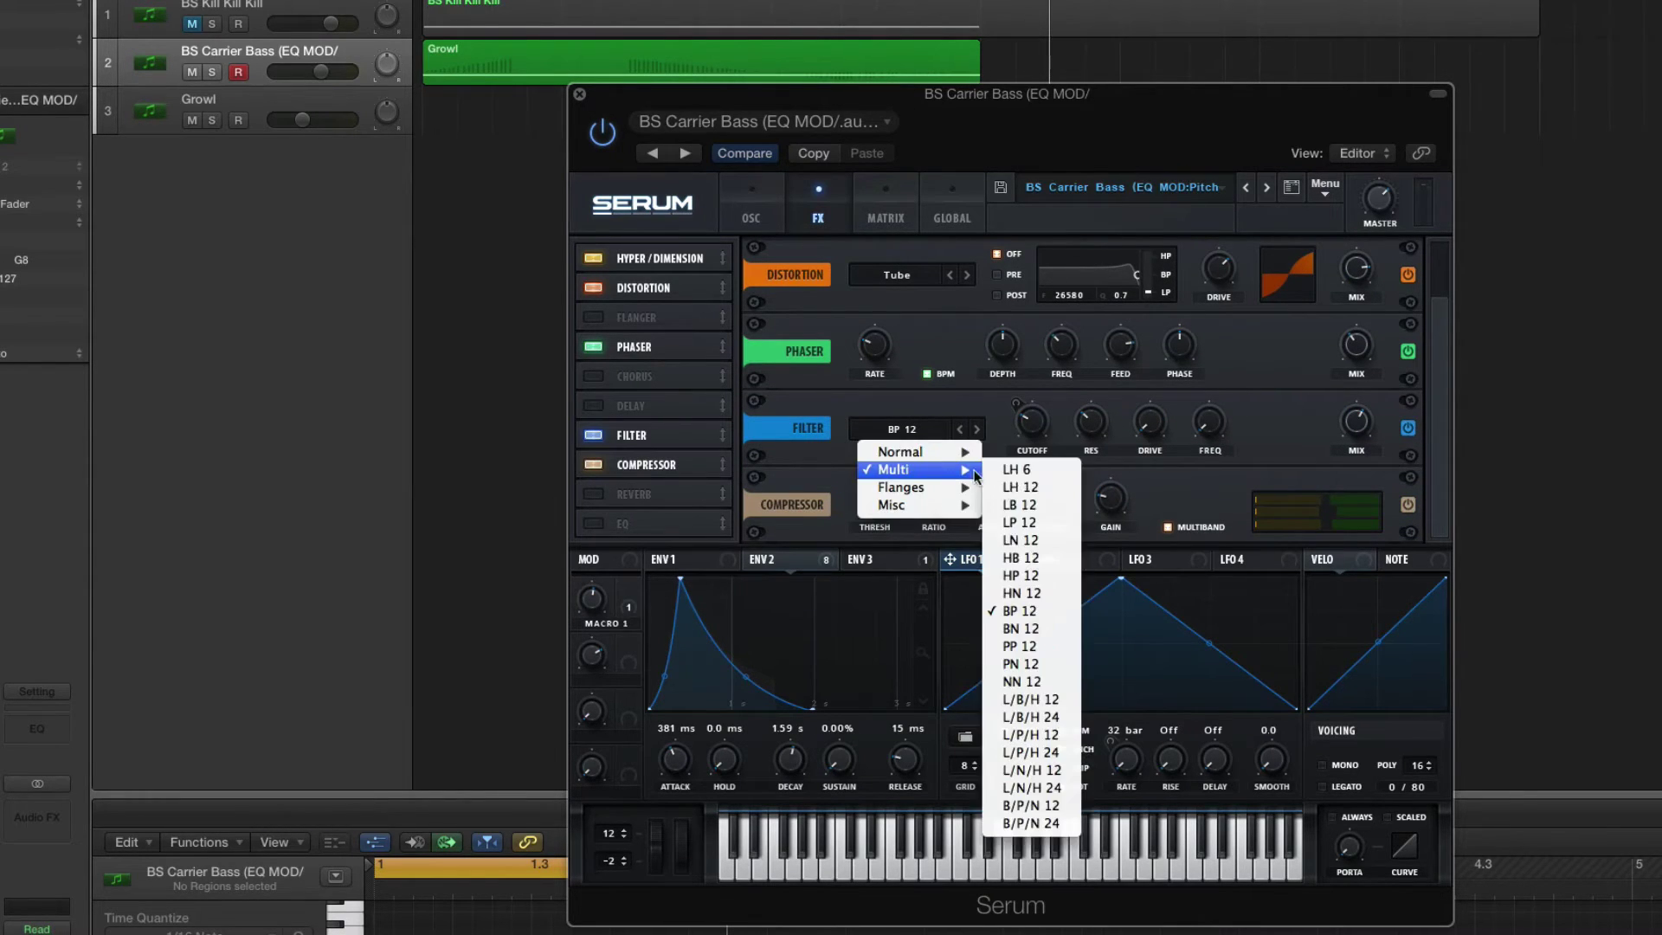
{"action": "left_click", "coordinate": [1042, 612]}
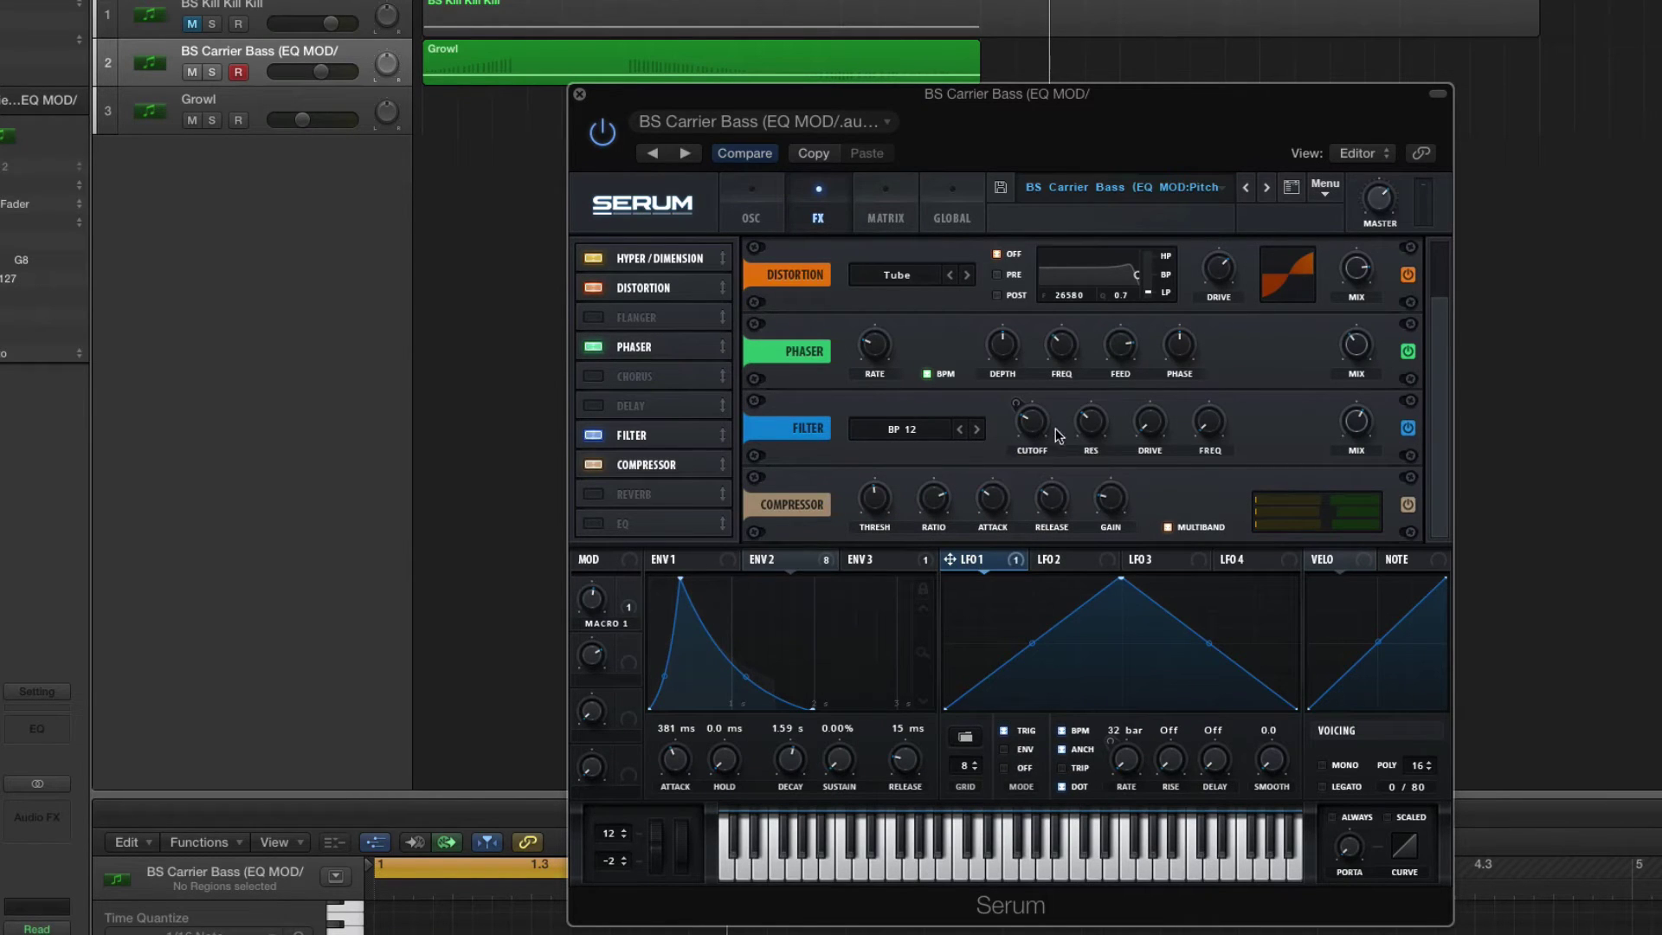
{"action": "mouse_move", "coordinate": [1088, 431]}
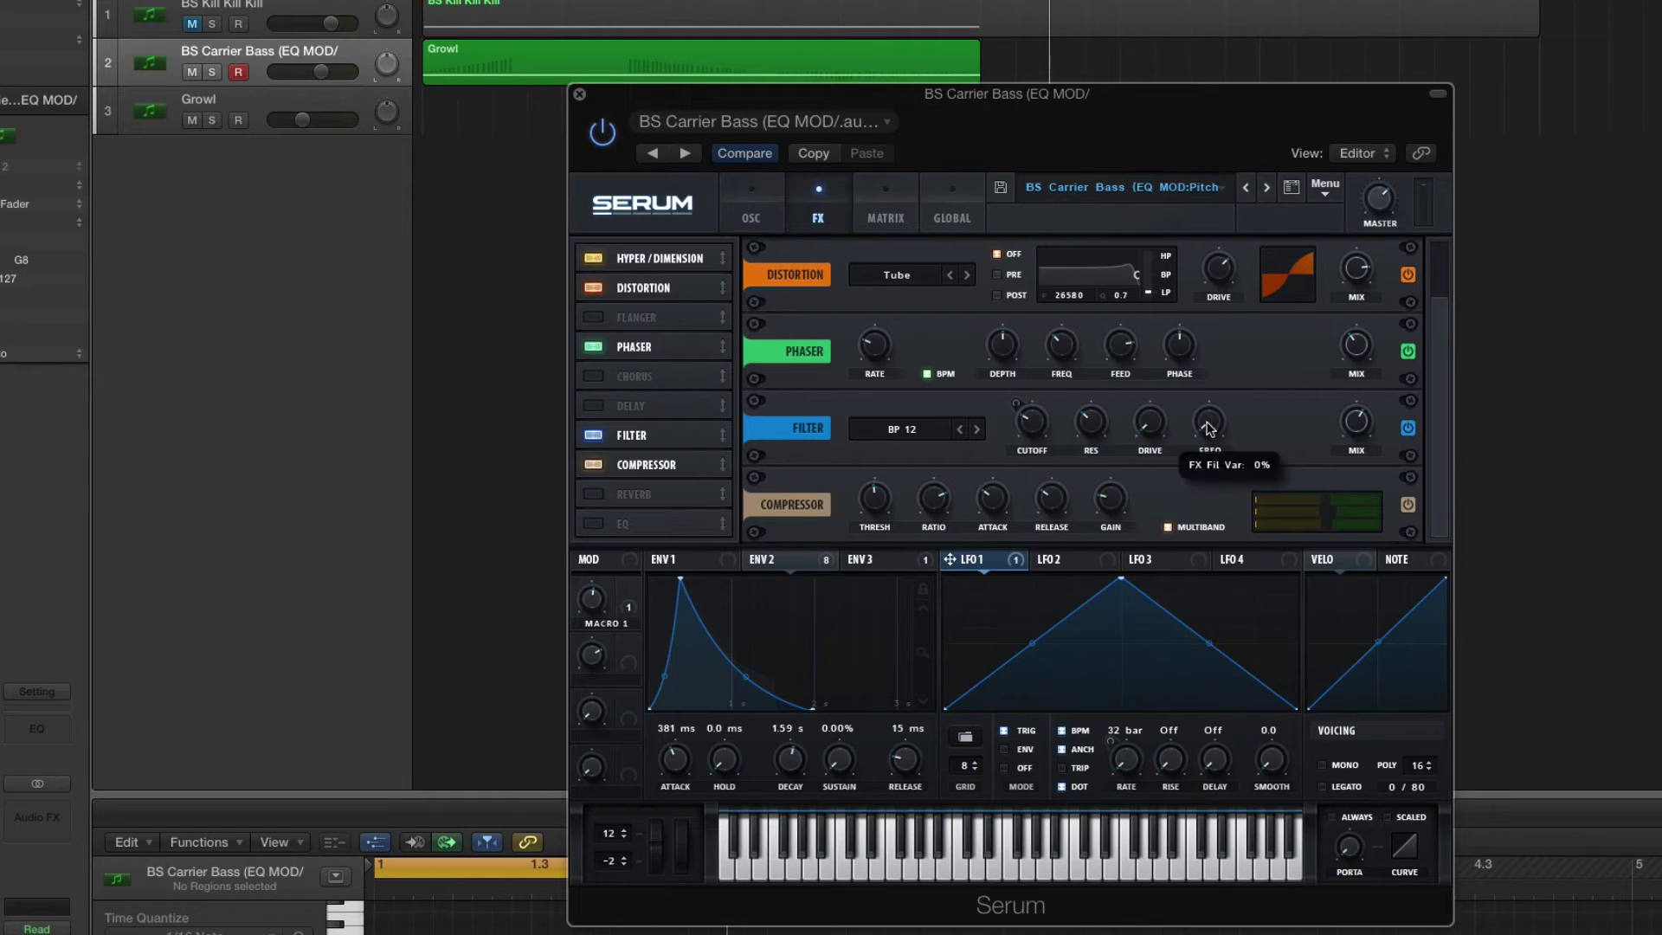
{"action": "mouse_move", "coordinate": [1358, 427]}
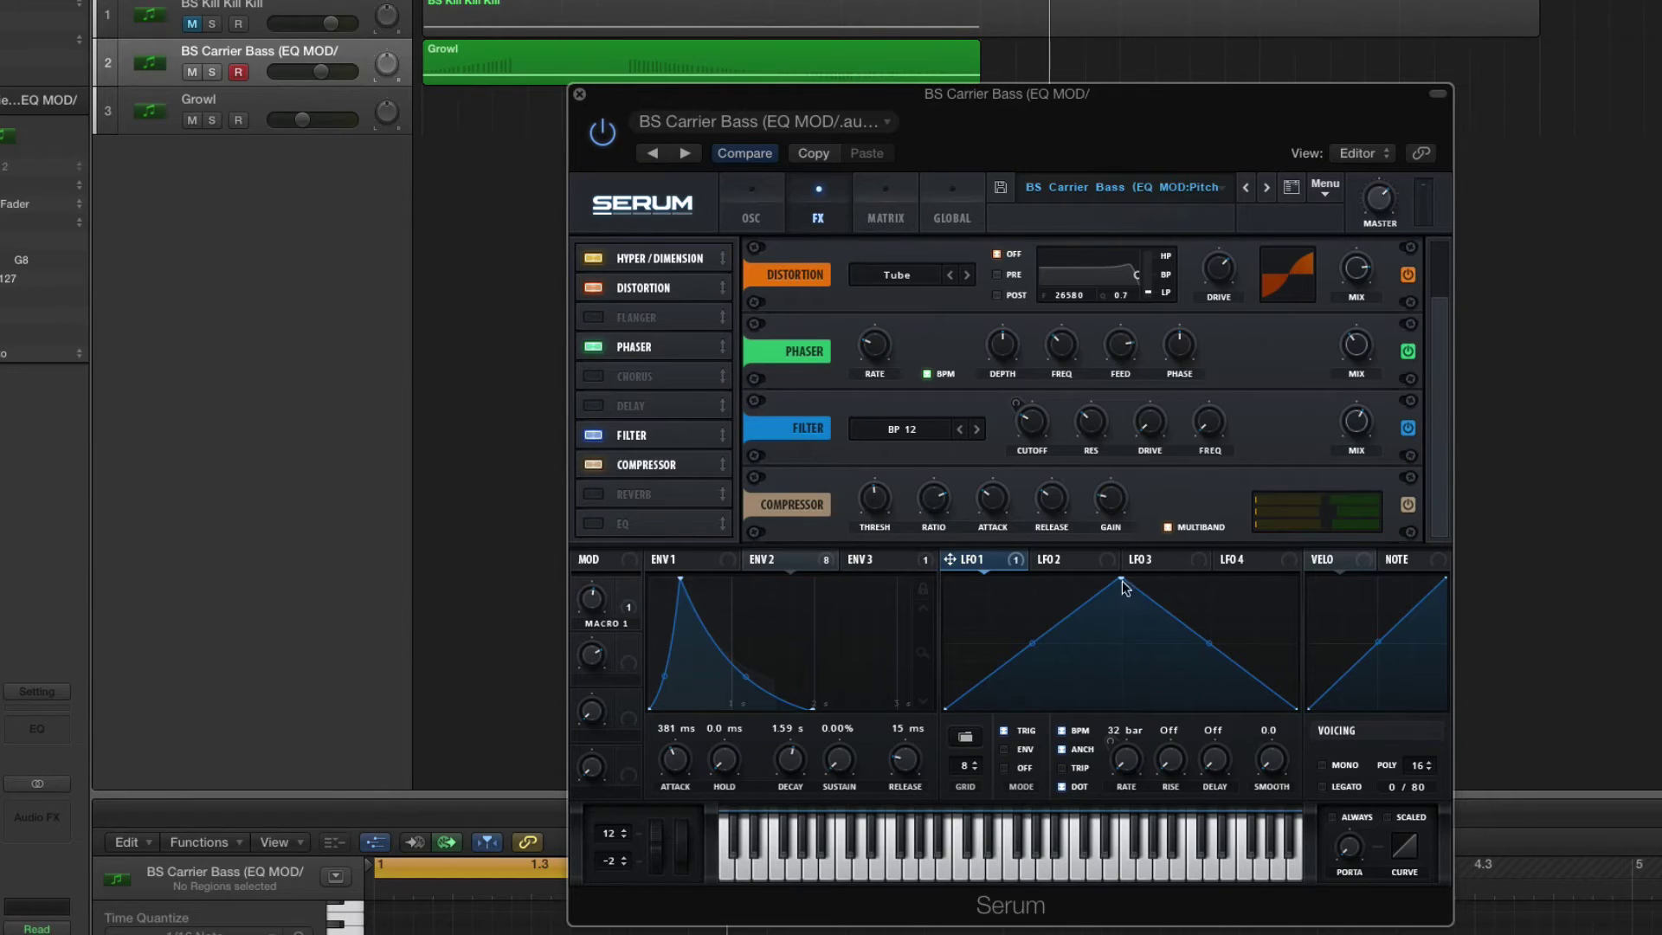
{"action": "mouse_move", "coordinate": [1114, 499]}
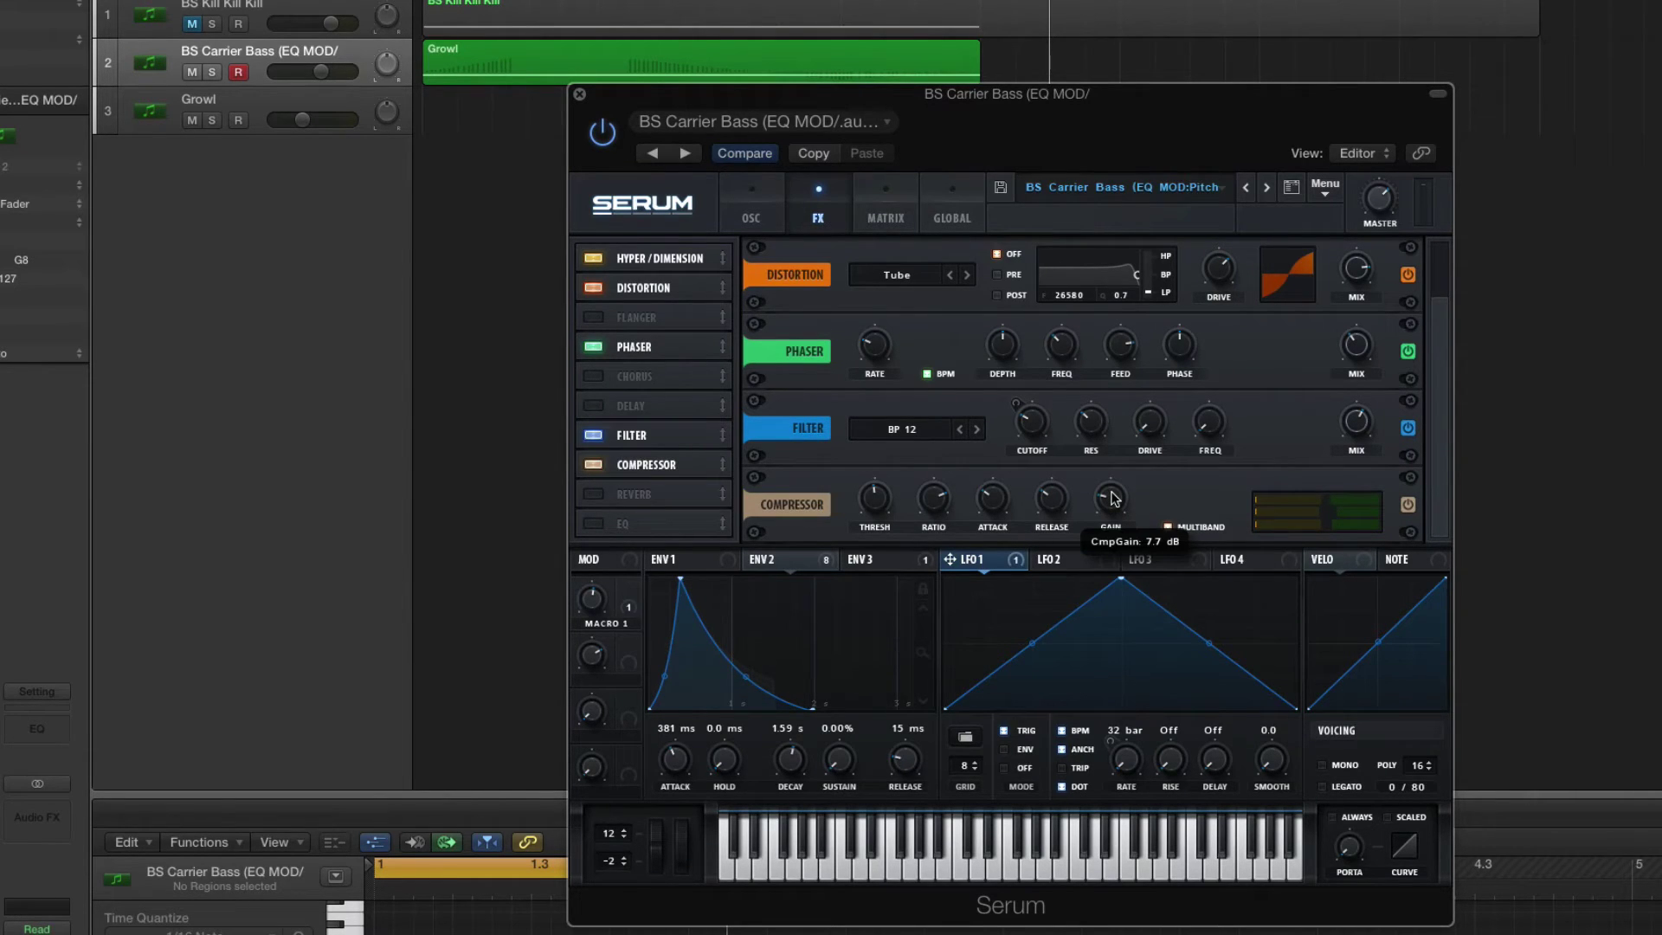
{"action": "scroll", "coordinate": [1432, 460], "scroll_direction": "up", "scroll_amount": 2}
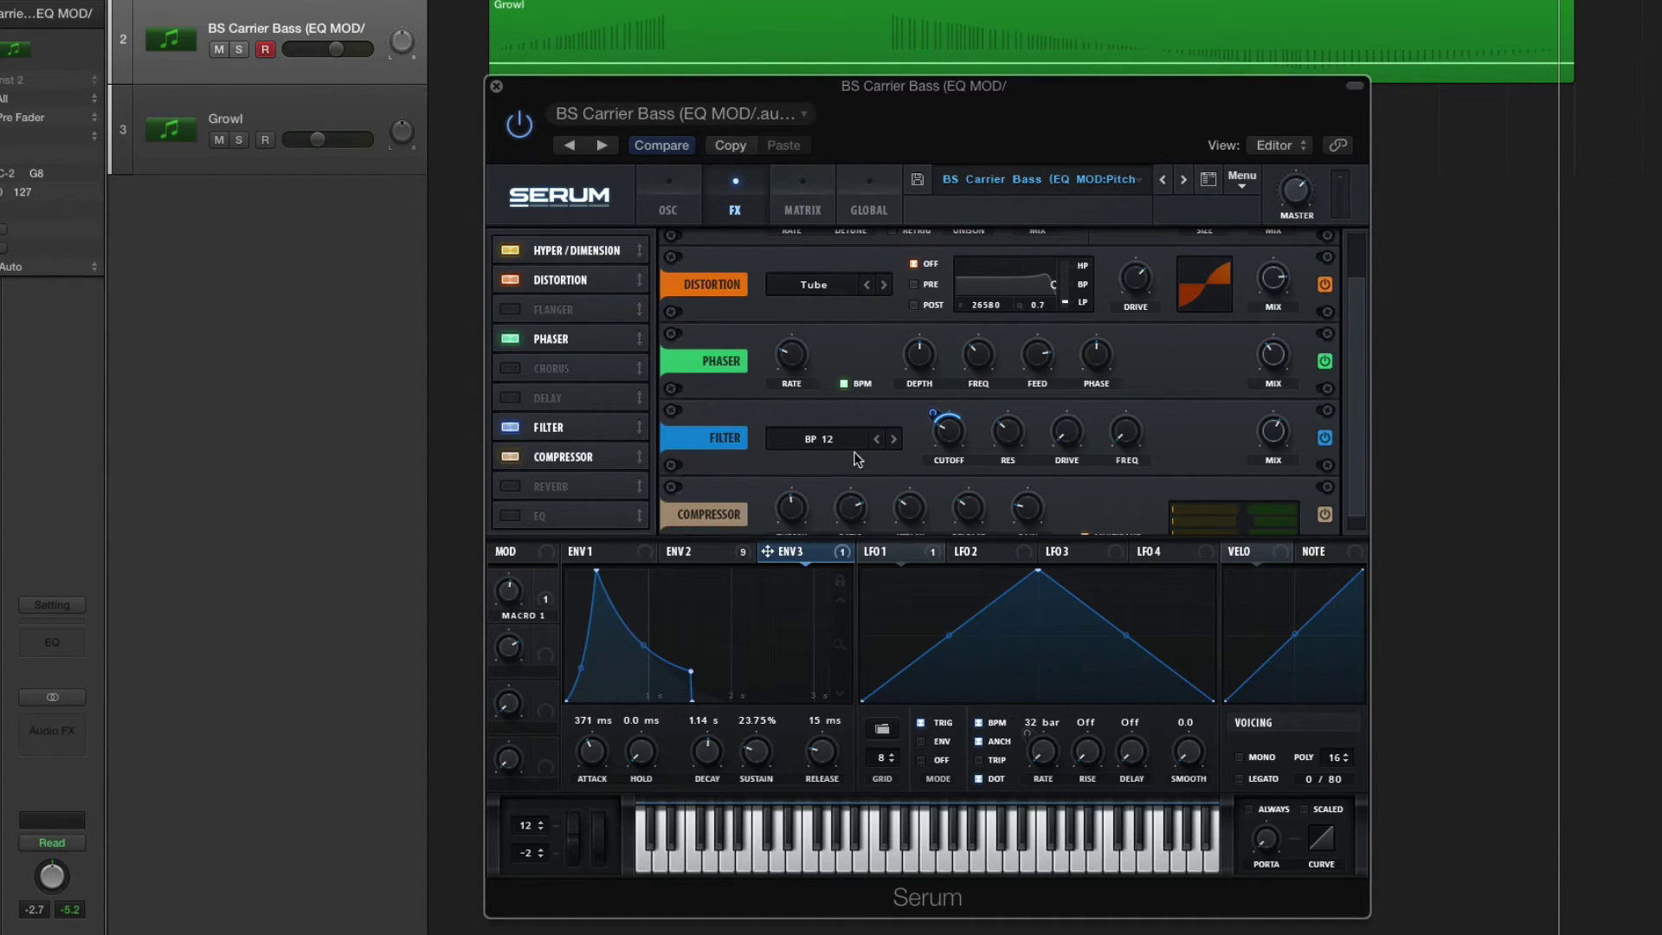
- On the oscillator page, check LFO 1's bypass and destination menu, then dismiss it
{"action": "mouse_move", "coordinate": [933, 409]}
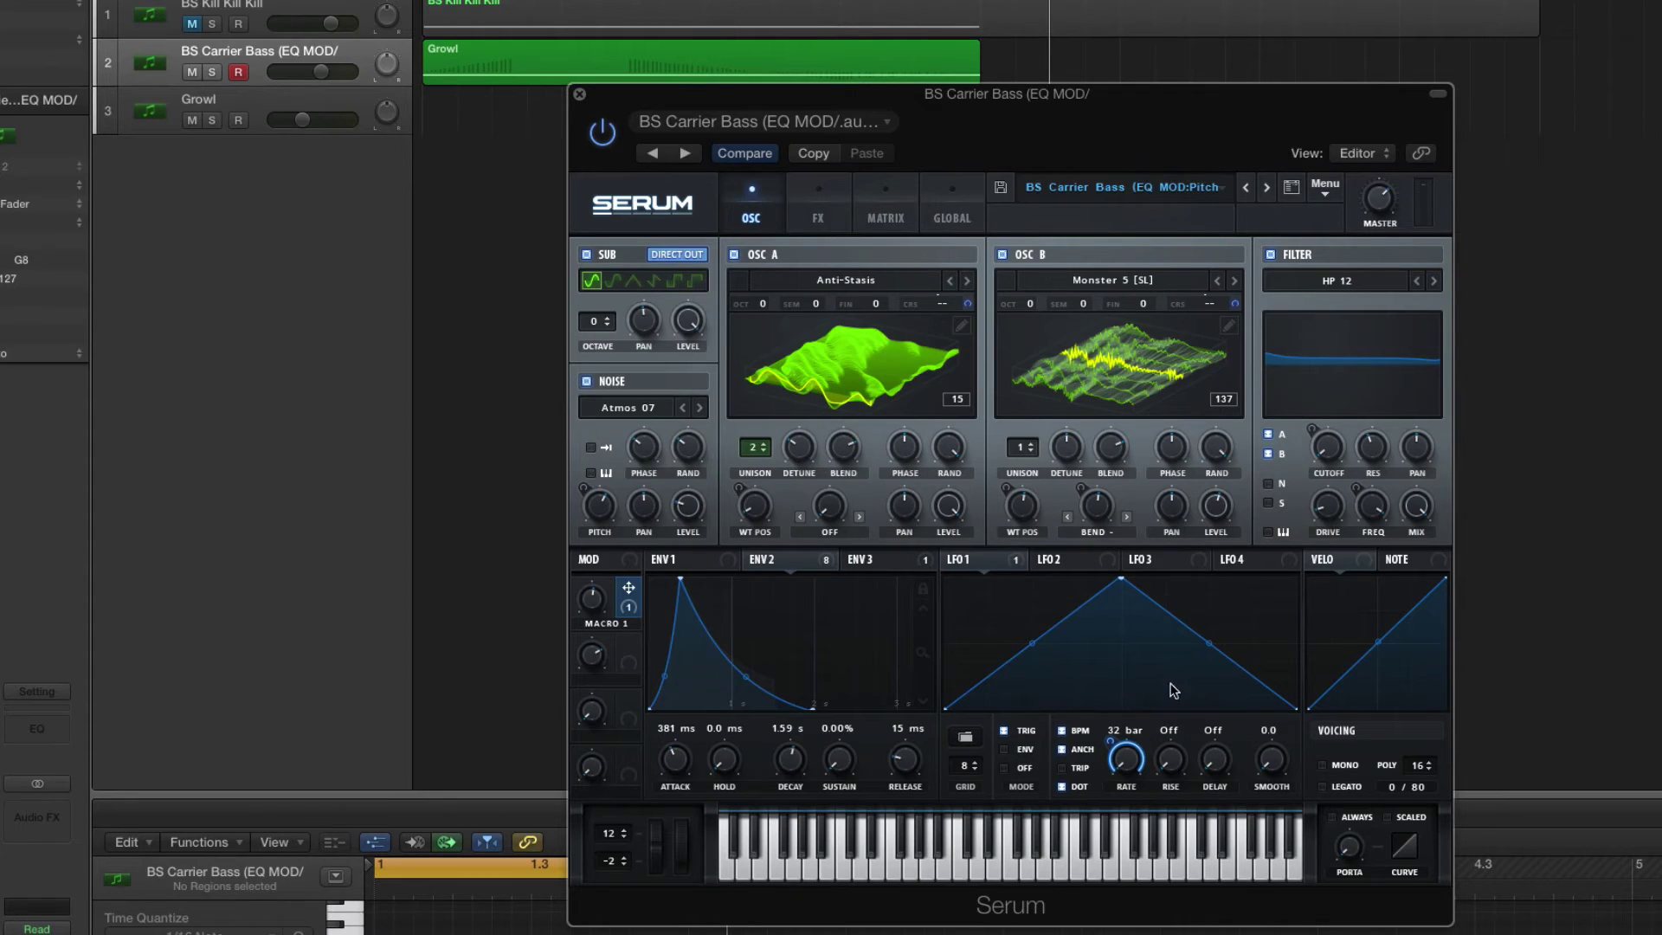
{"action": "right_click", "coordinate": [987, 558]}
{"action": "key", "text": "Escape"}
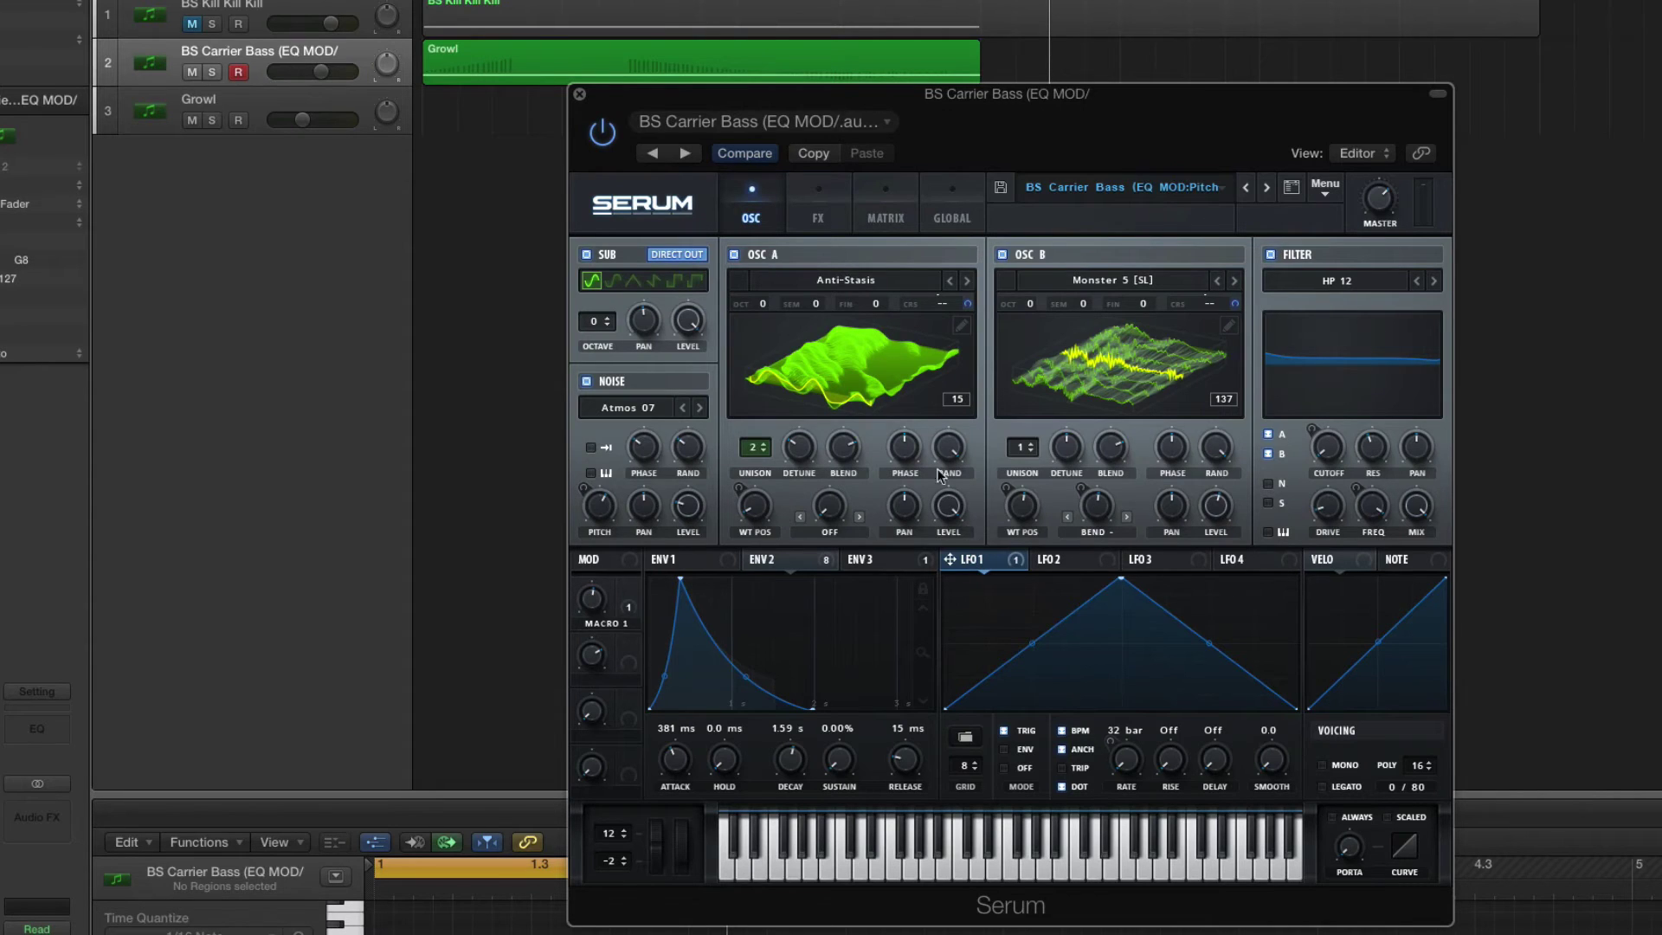
{"action": "left_click", "coordinate": [885, 214]}
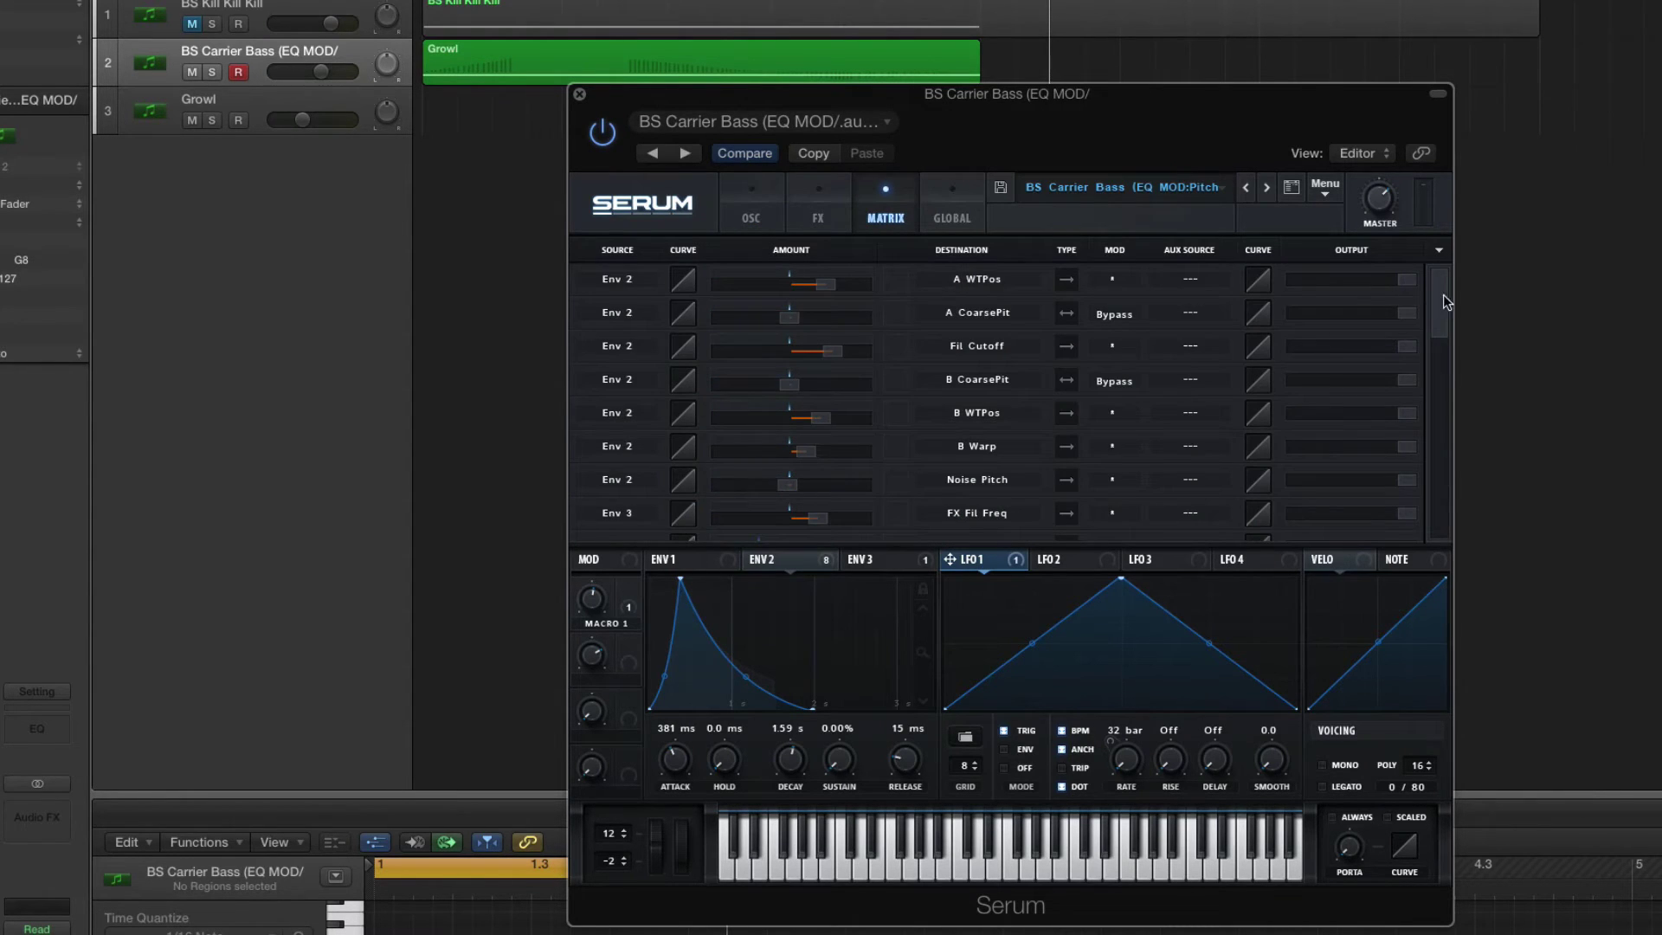
{"action": "scroll", "coordinate": [1440, 327], "scroll_direction": "down", "scroll_amount": 1}
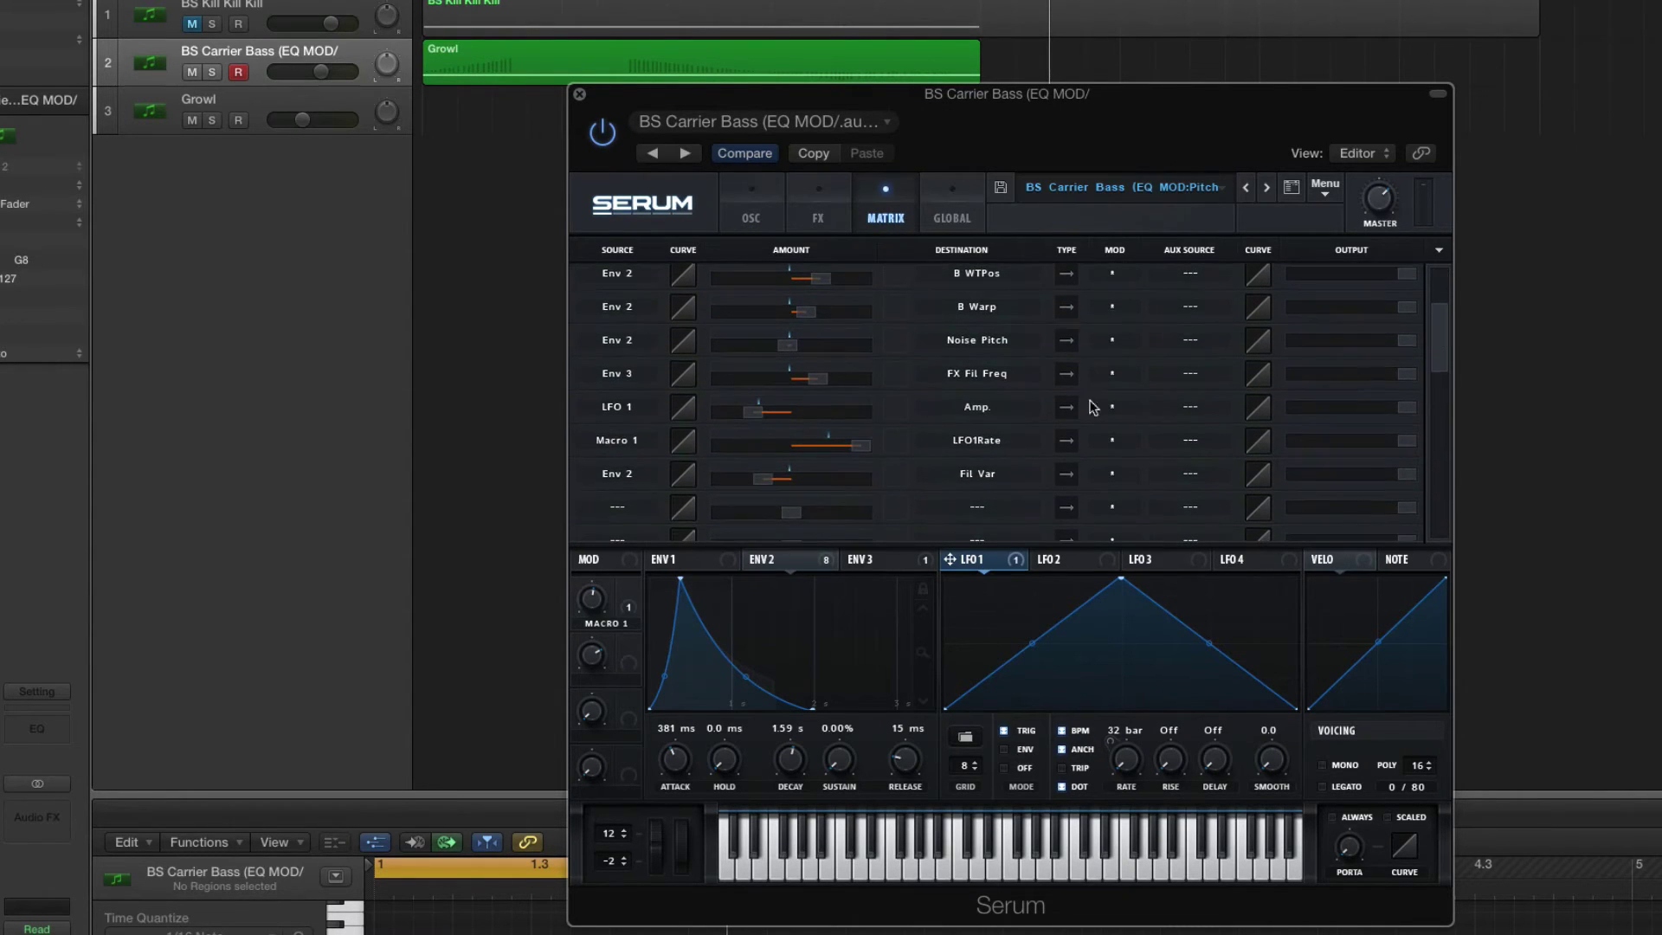
{"action": "left_click", "coordinate": [640, 407]}
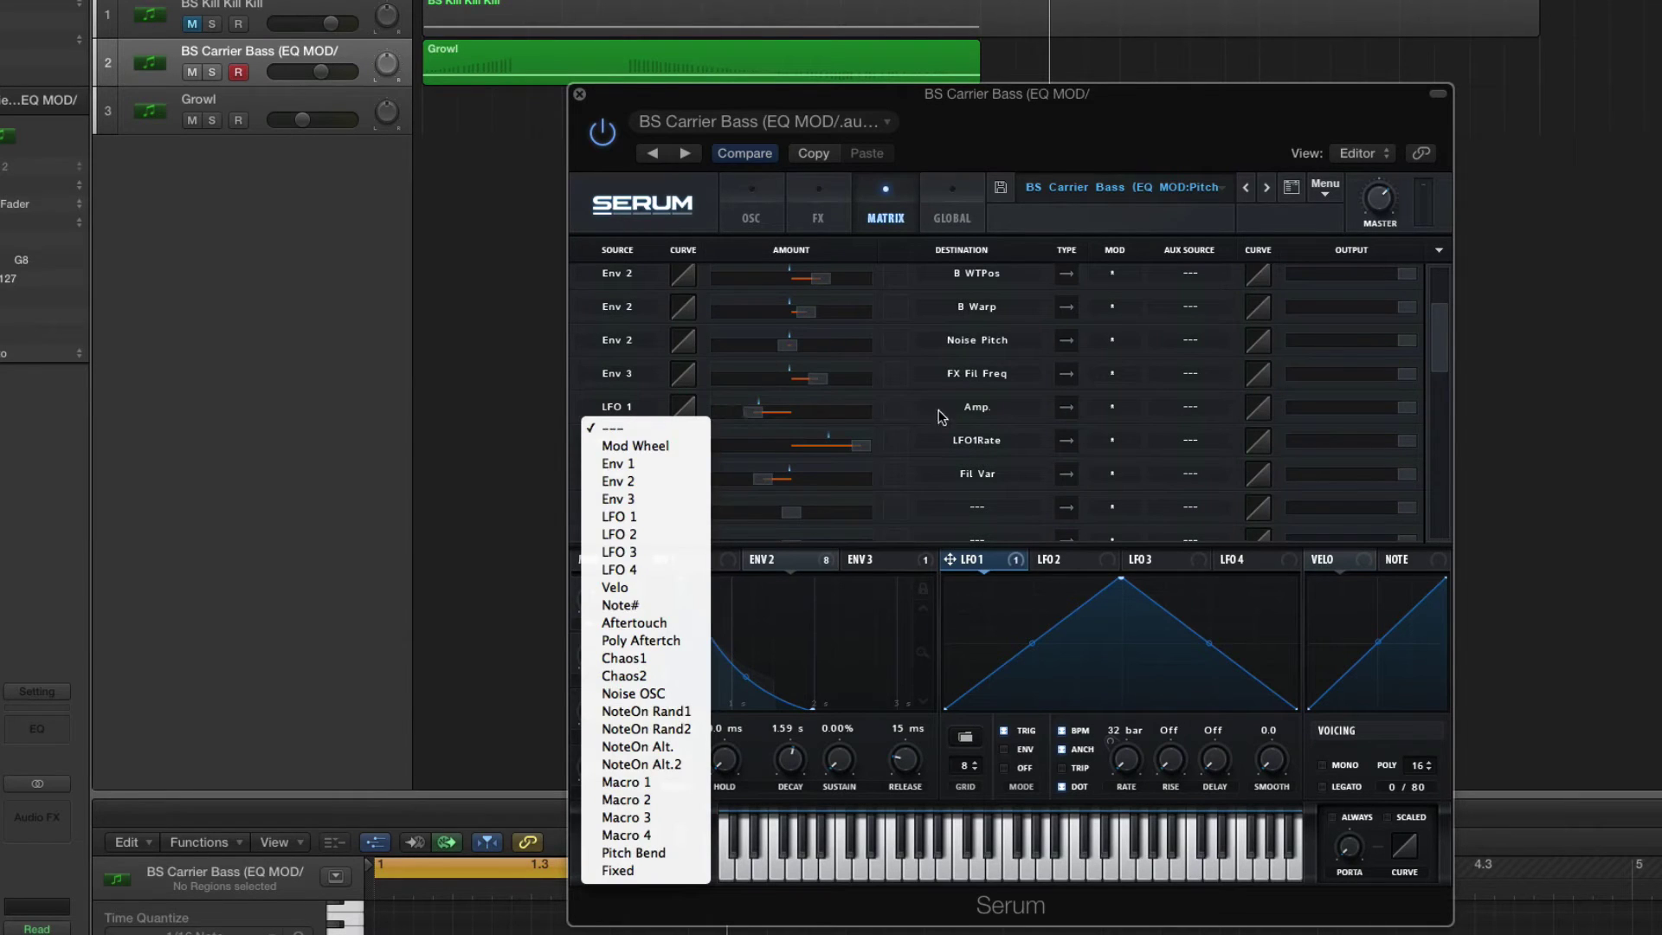
{"action": "left_click", "coordinate": [965, 416]}
{"action": "left_click", "coordinate": [973, 408]}
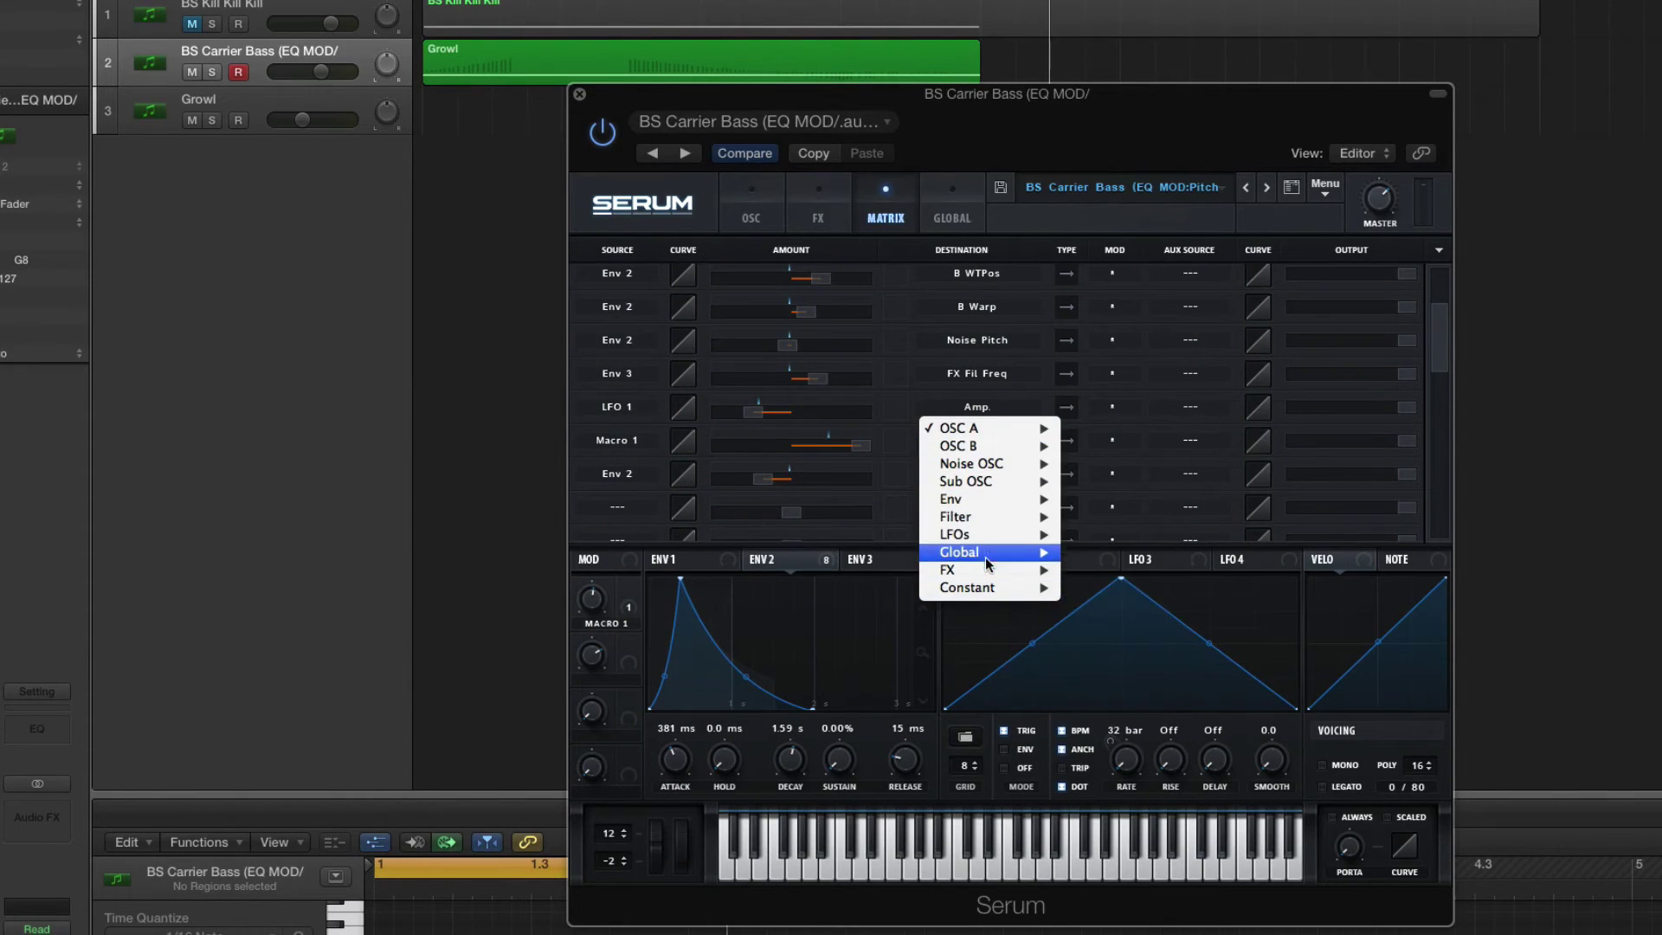
{"action": "mouse_move", "coordinate": [995, 552]}
{"action": "left_click", "coordinate": [1125, 117]}
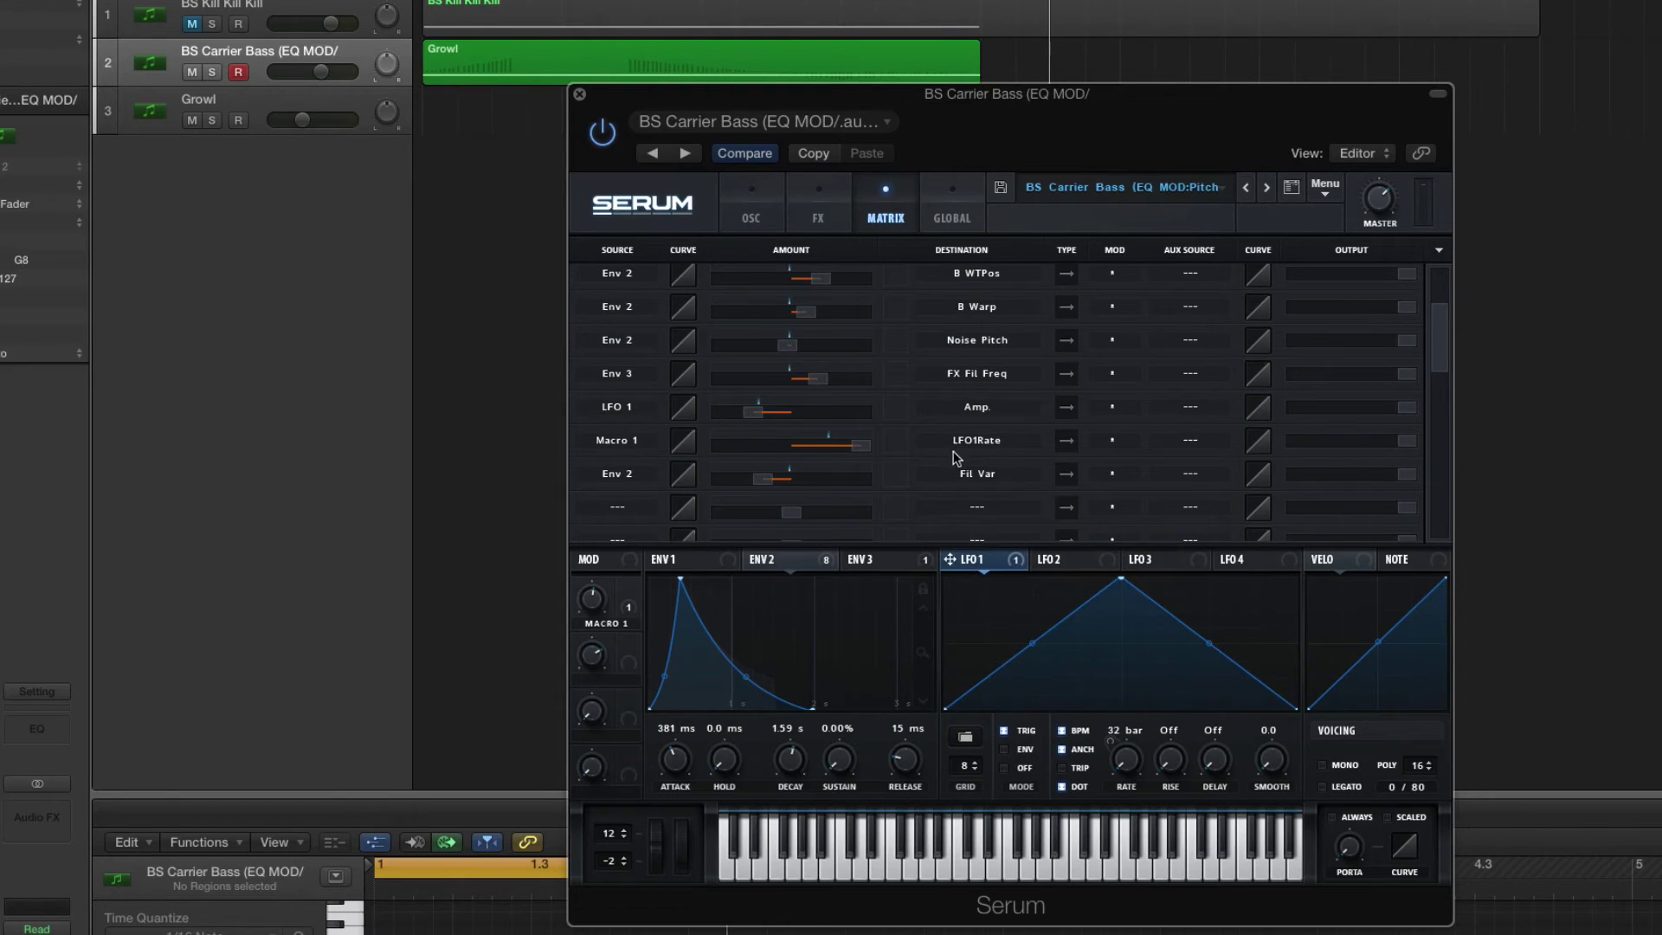
{"action": "mouse_move", "coordinate": [759, 421]}
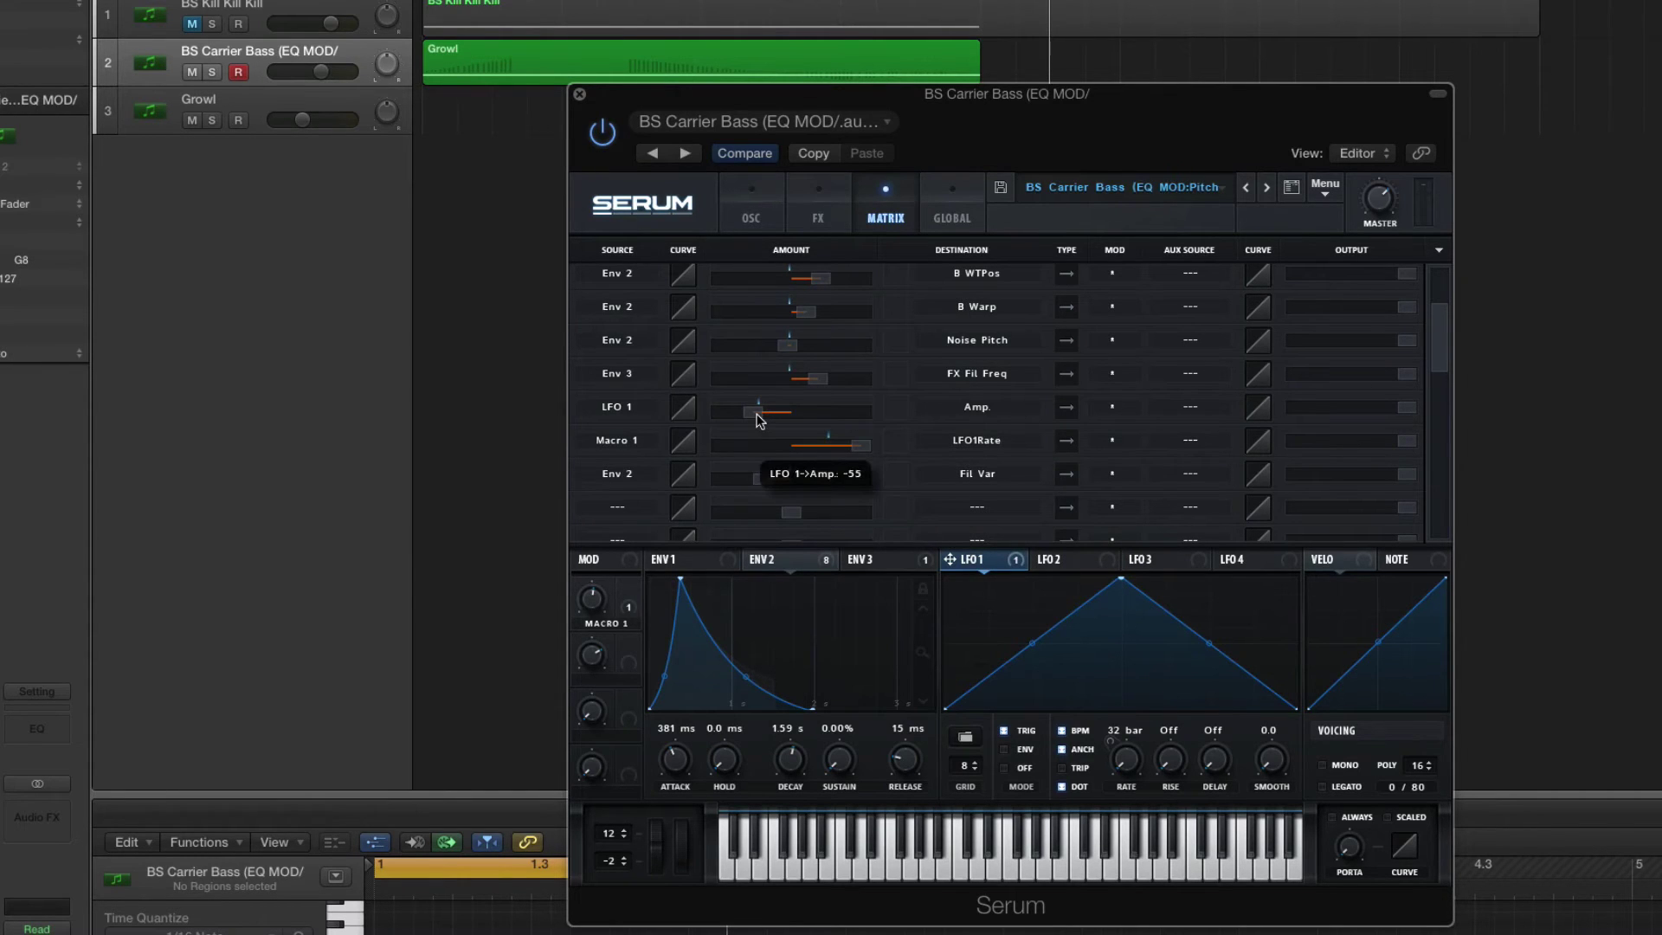
{"action": "left_click", "coordinate": [743, 195]}
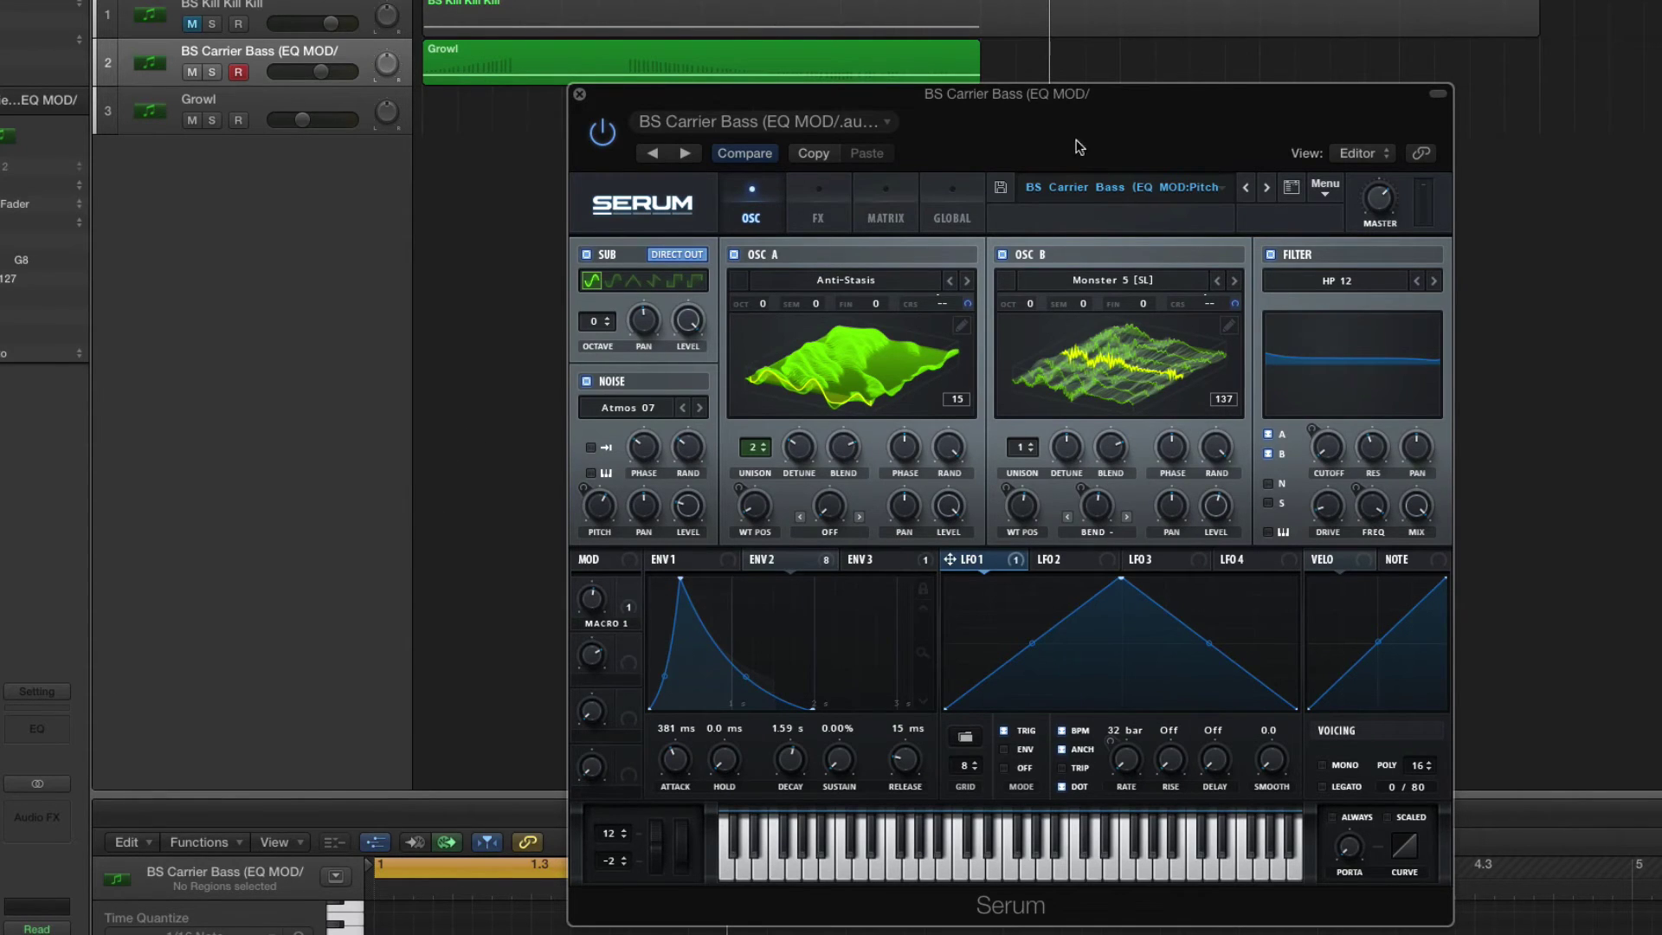
- Move Serum aside, play the Carrier bass, then close the Serum window
{"action": "left_click_drag", "start_coordinate": [1077, 148], "coordinate": [1228, 90]}
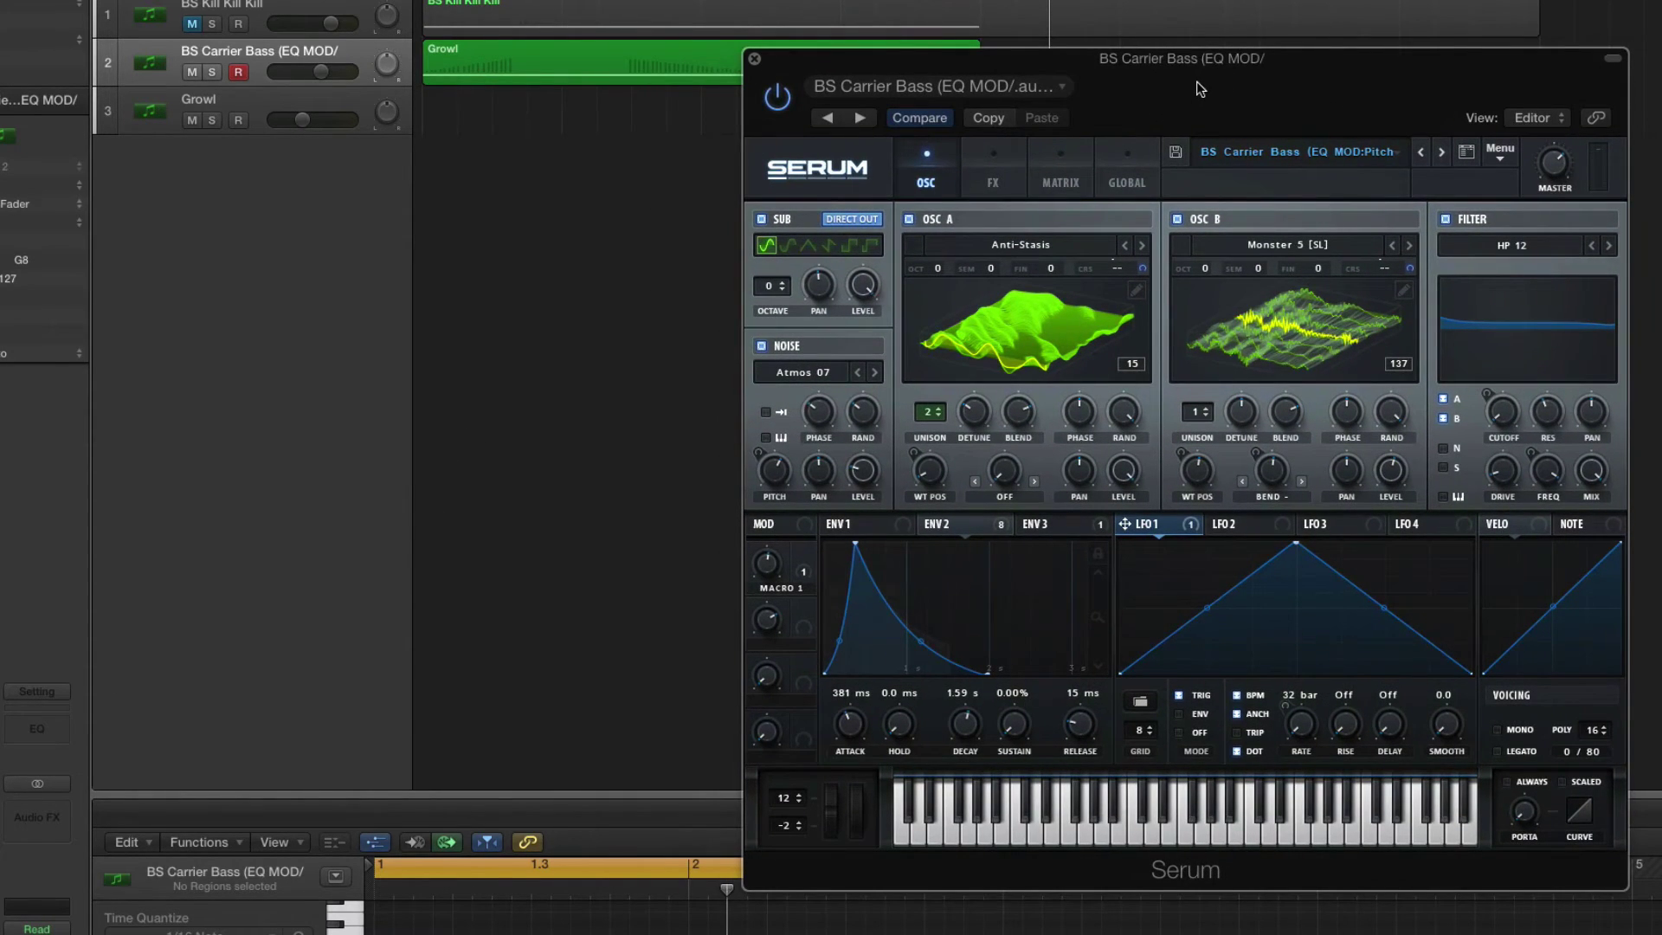
{"action": "key", "text": "space"}
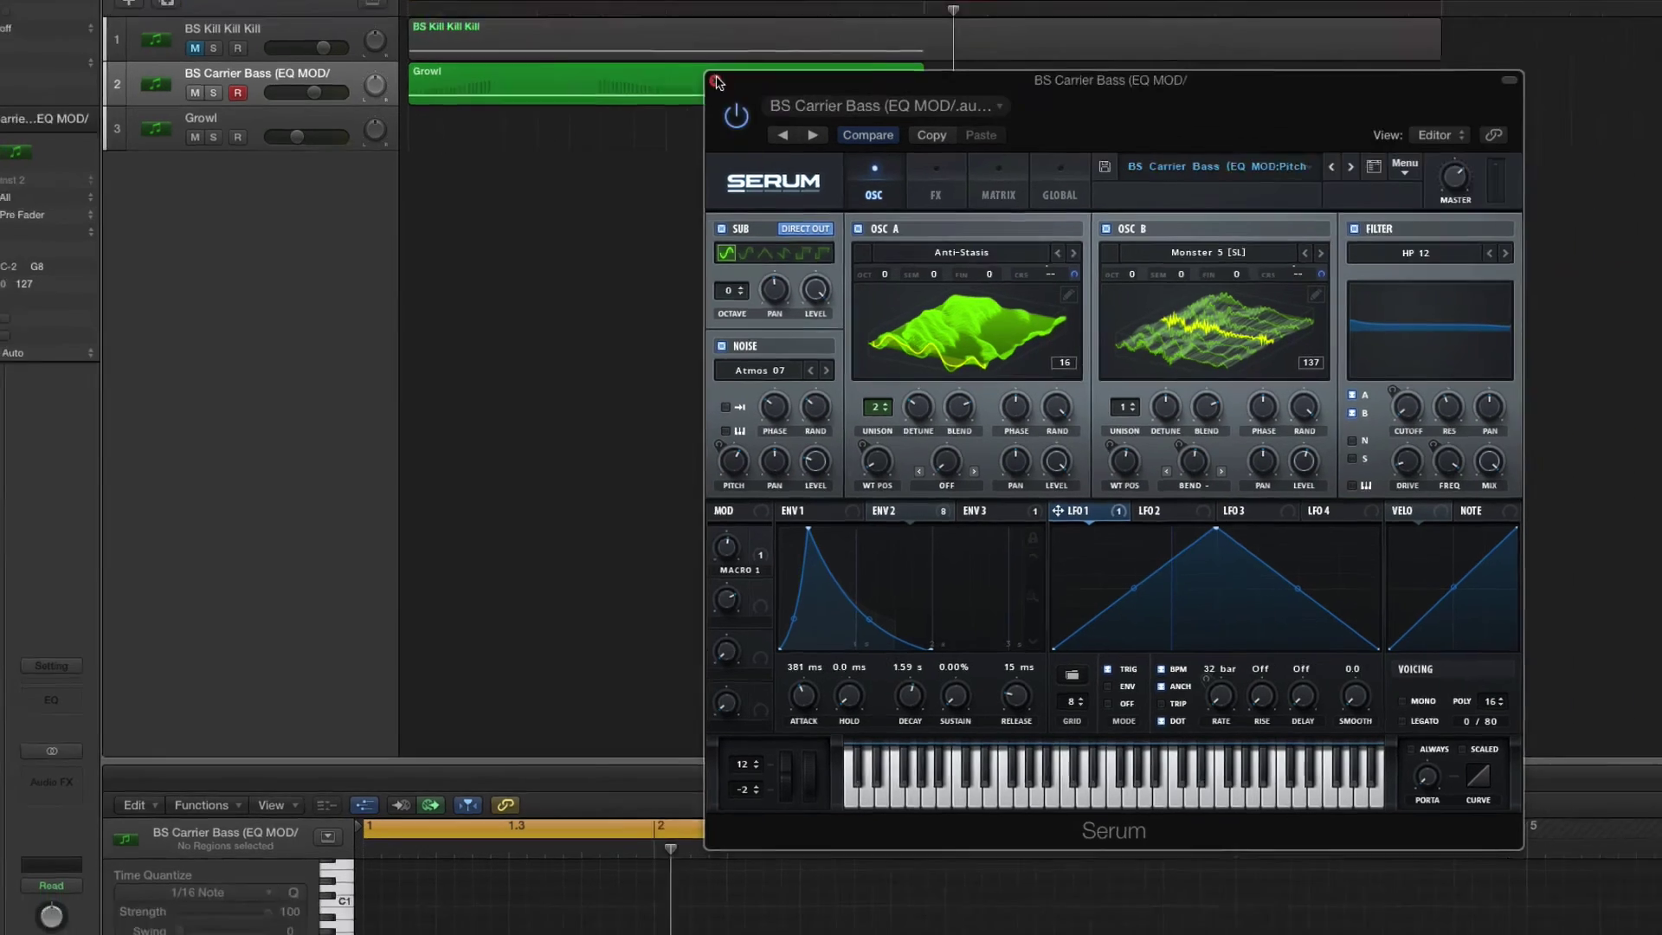
{"action": "left_click", "coordinate": [755, 61]}
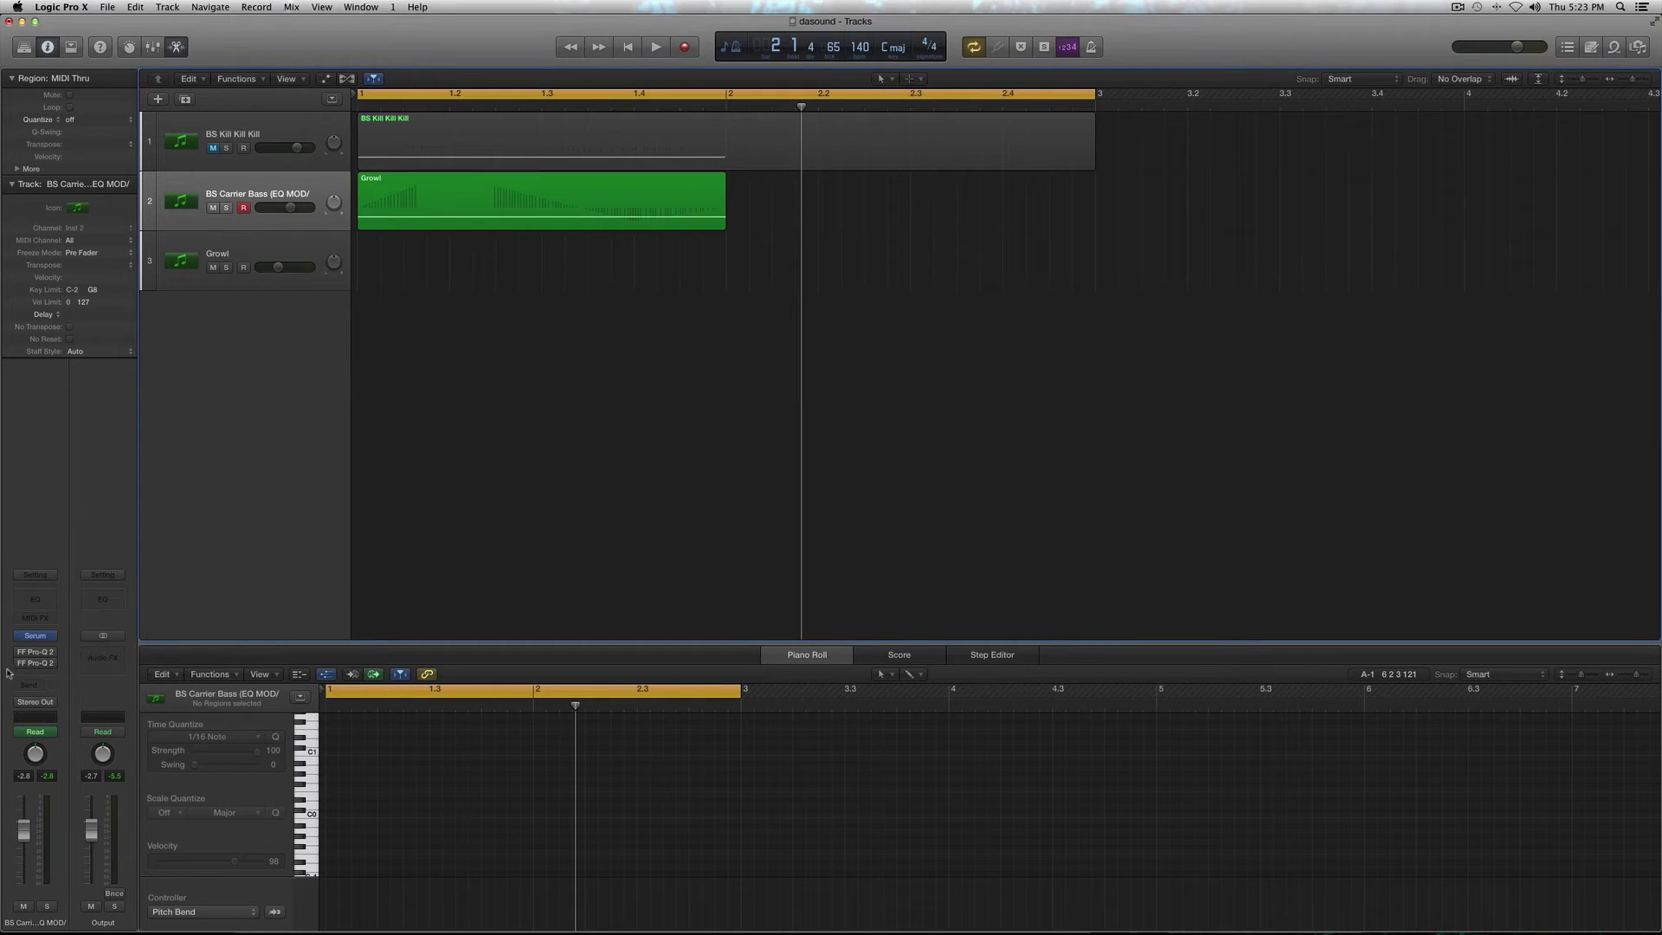
{"action": "left_click", "coordinate": [34, 652]}
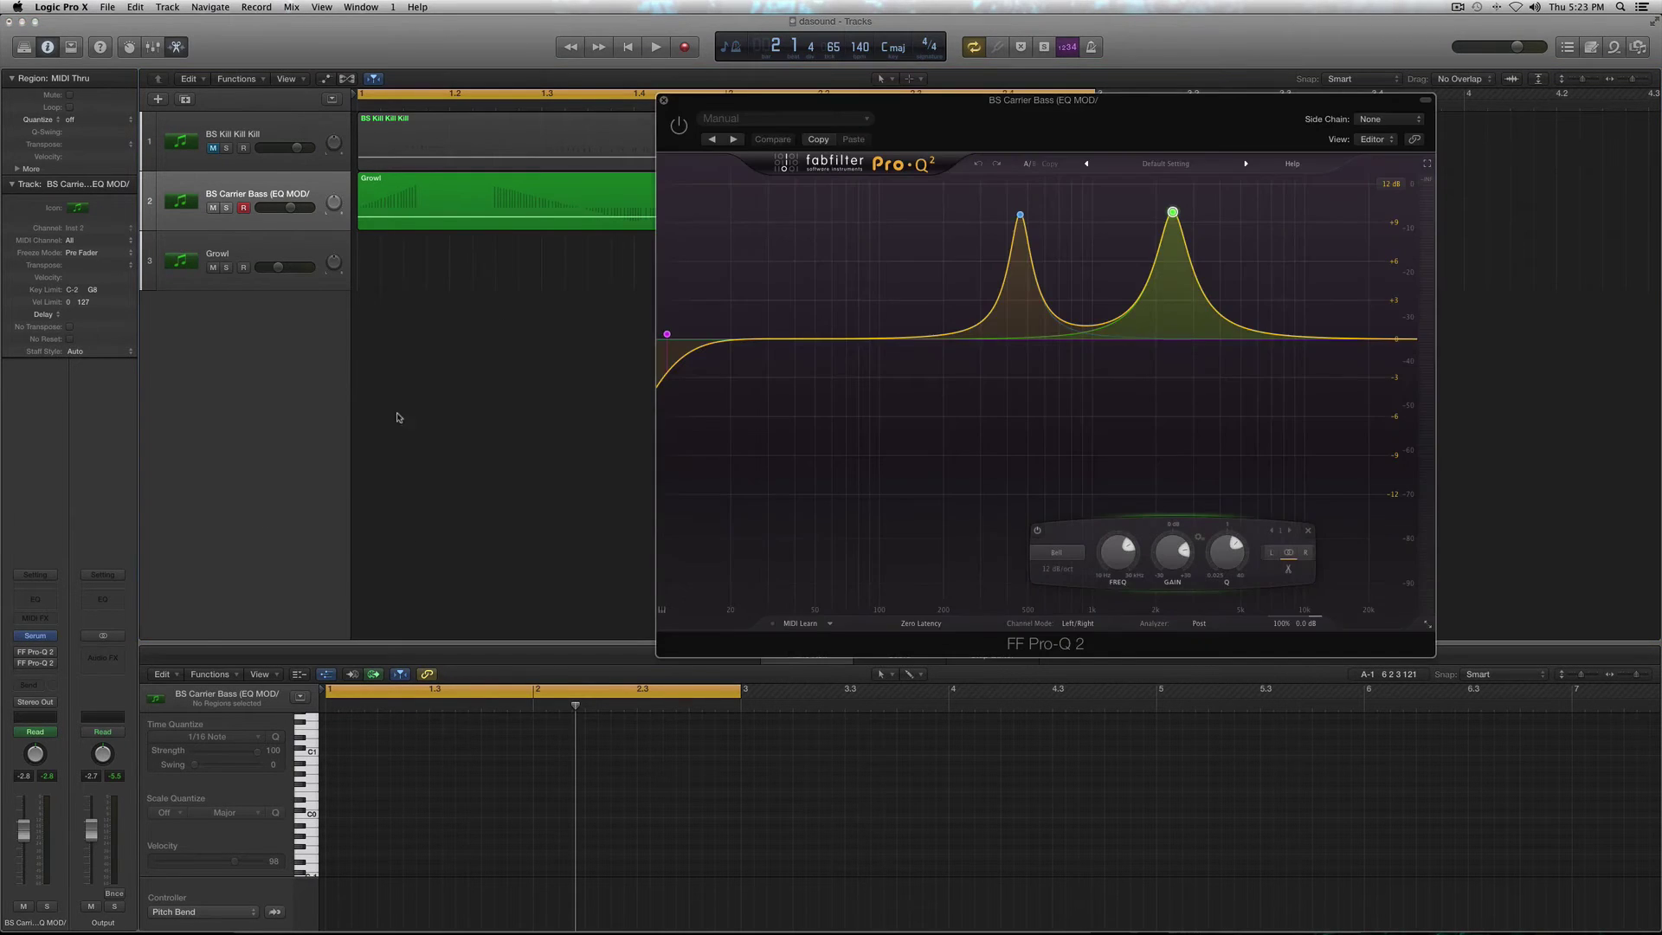
{"action": "left_click", "coordinate": [664, 101]}
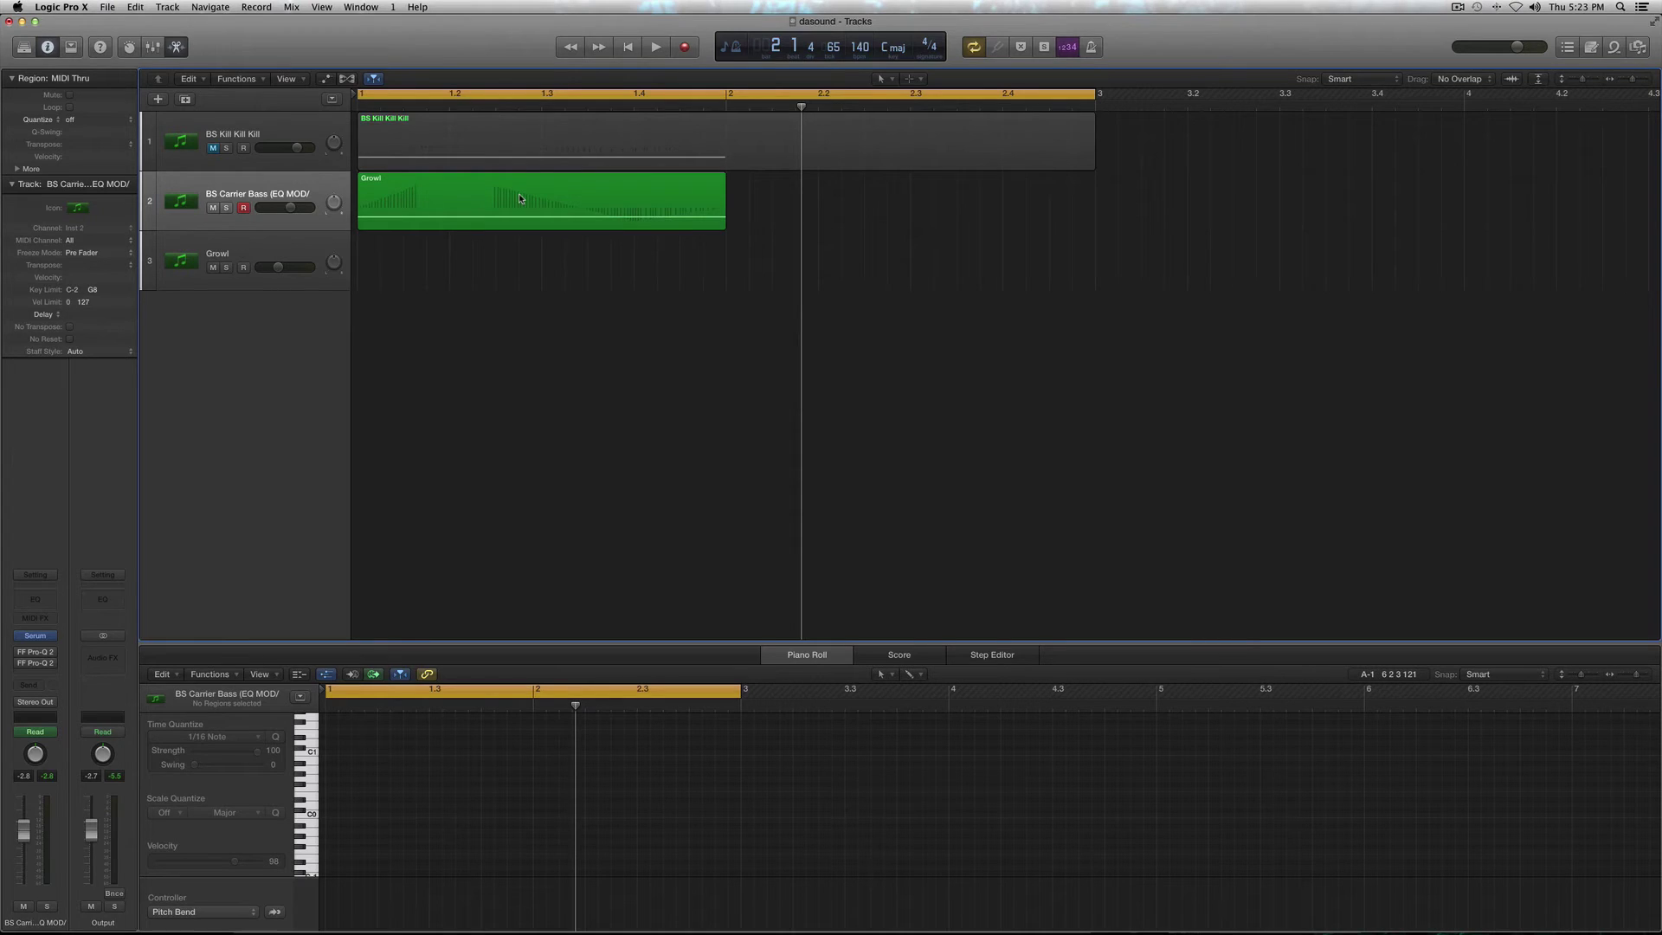
{"action": "left_click", "coordinate": [34, 637]}
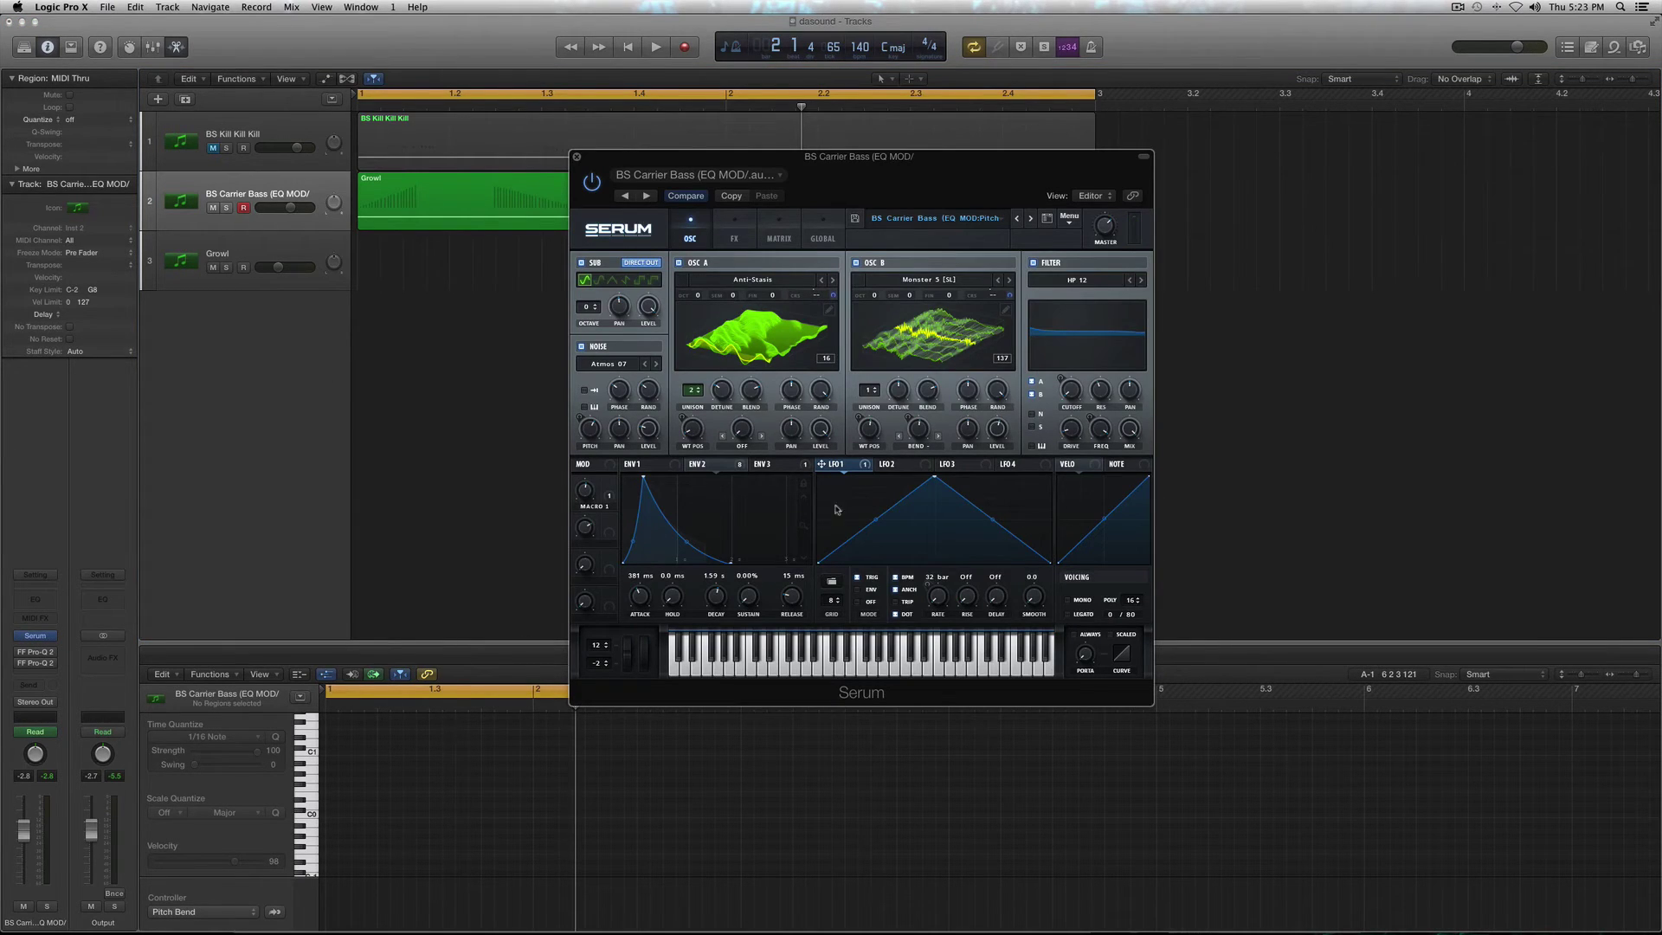
{"action": "left_click", "coordinate": [575, 158]}
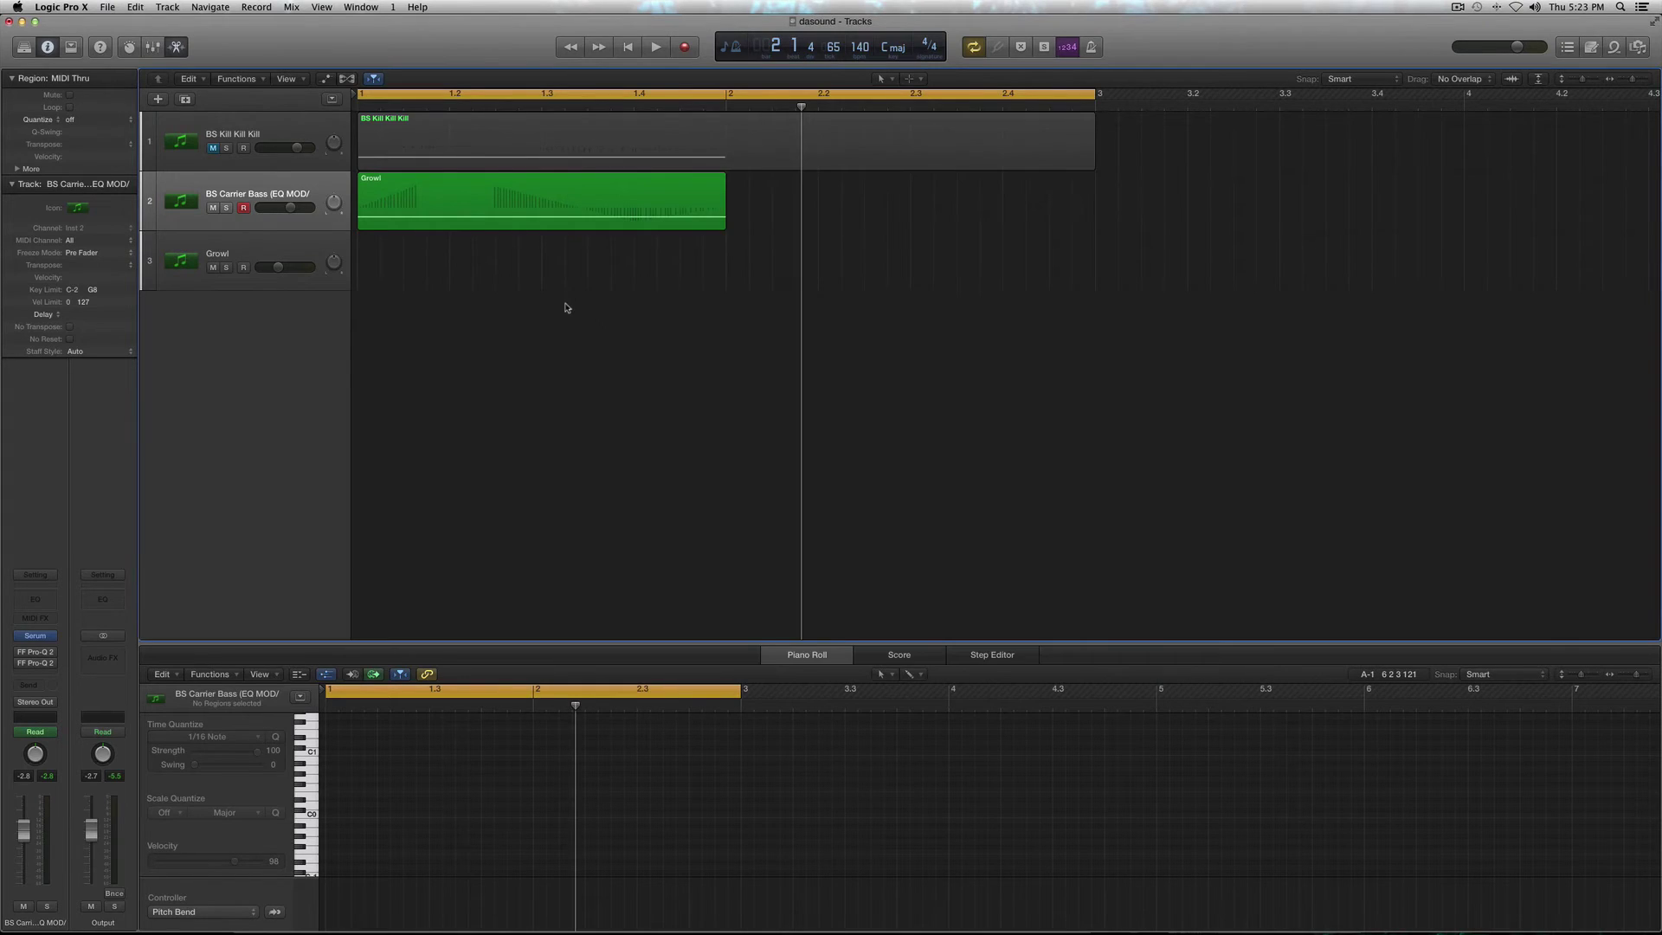
{"action": "left_click", "coordinate": [513, 205]}
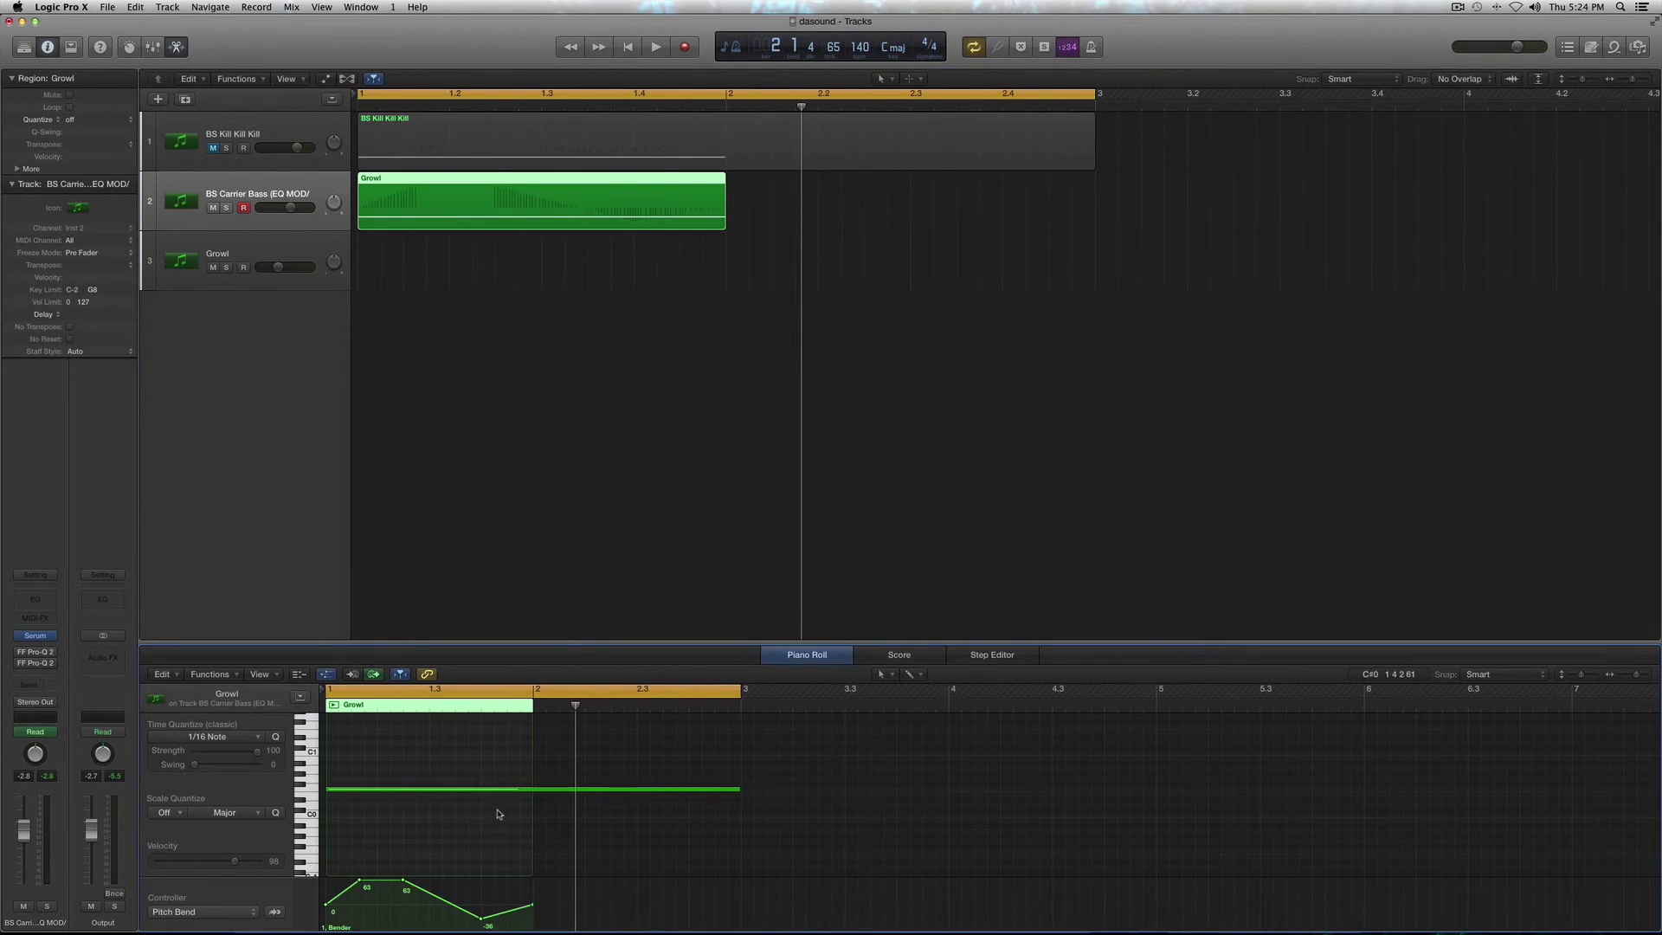
- Fit the Growl region in the Piano Roll, select its final pitch-bend point, and play it back
{"action": "key", "text": "z"}
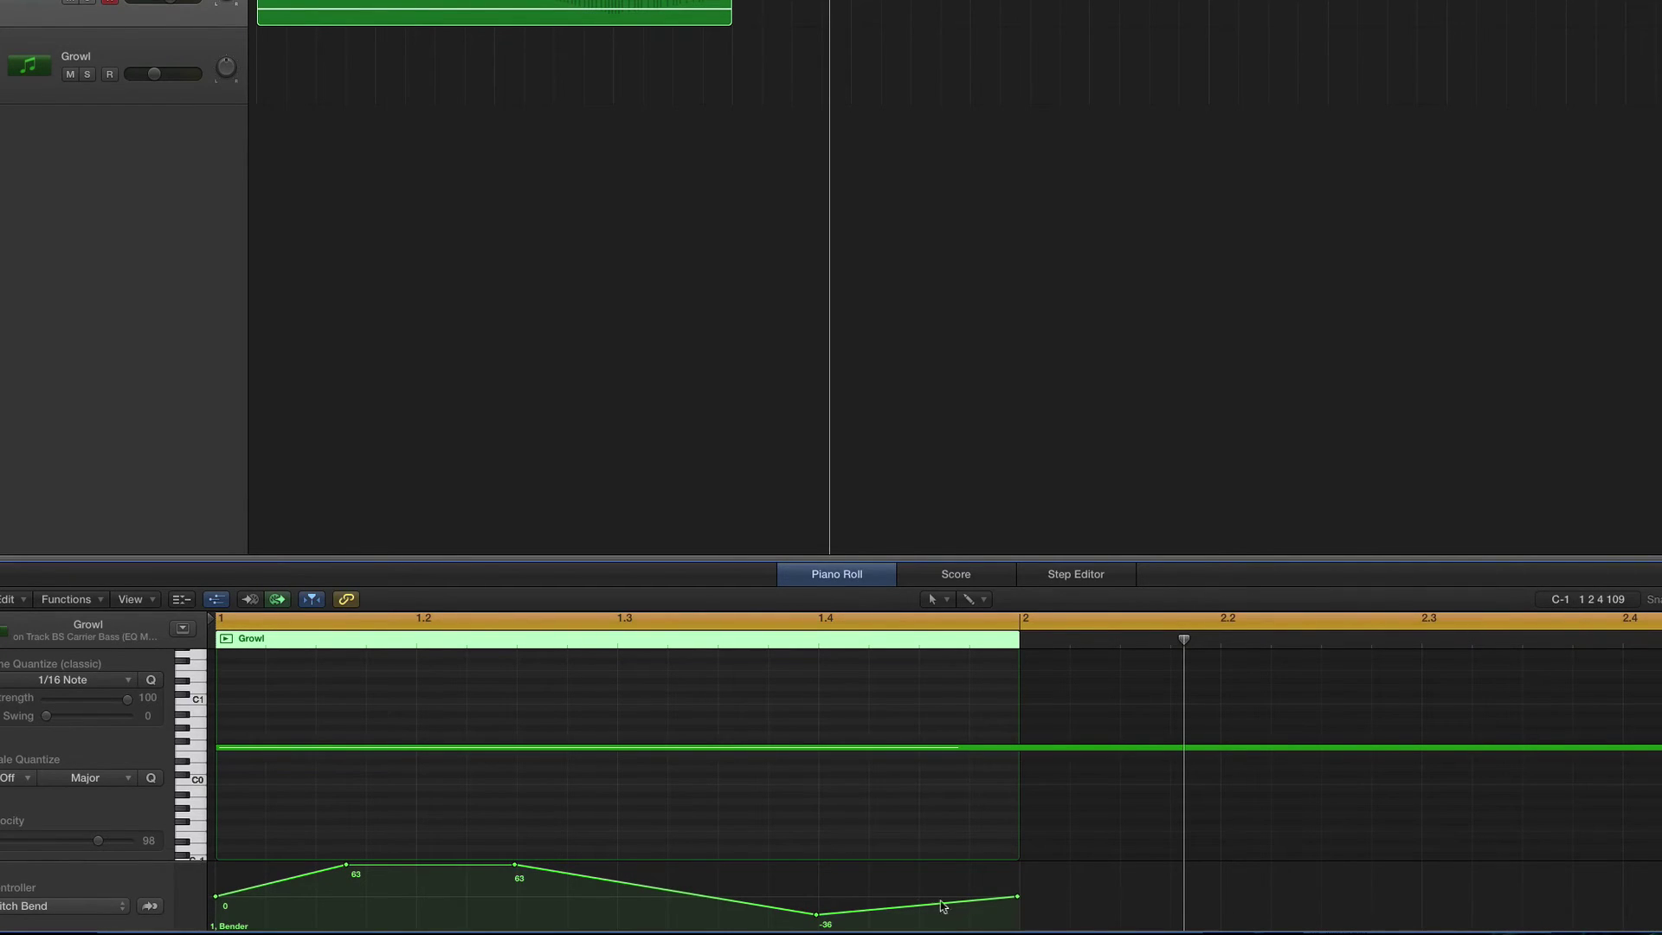
{"action": "left_click", "coordinate": [1018, 897]}
{"action": "key", "text": "space"}
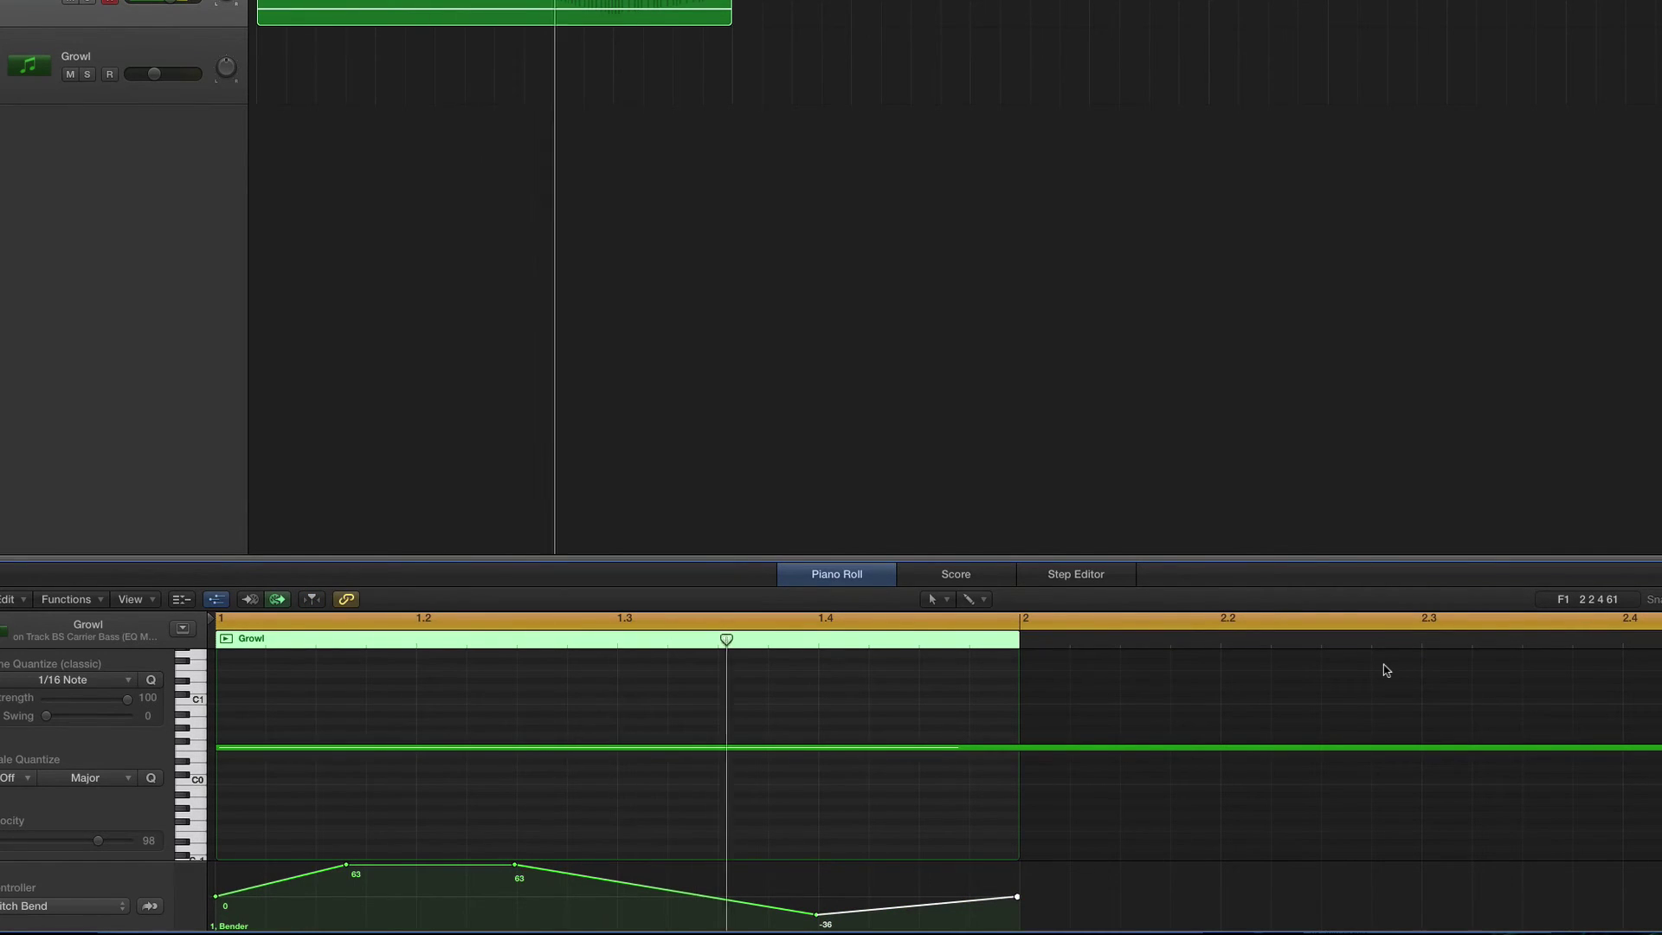
{"action": "scroll", "coordinate": [1341, 758], "scroll_direction": "down", "scroll_amount": 1}
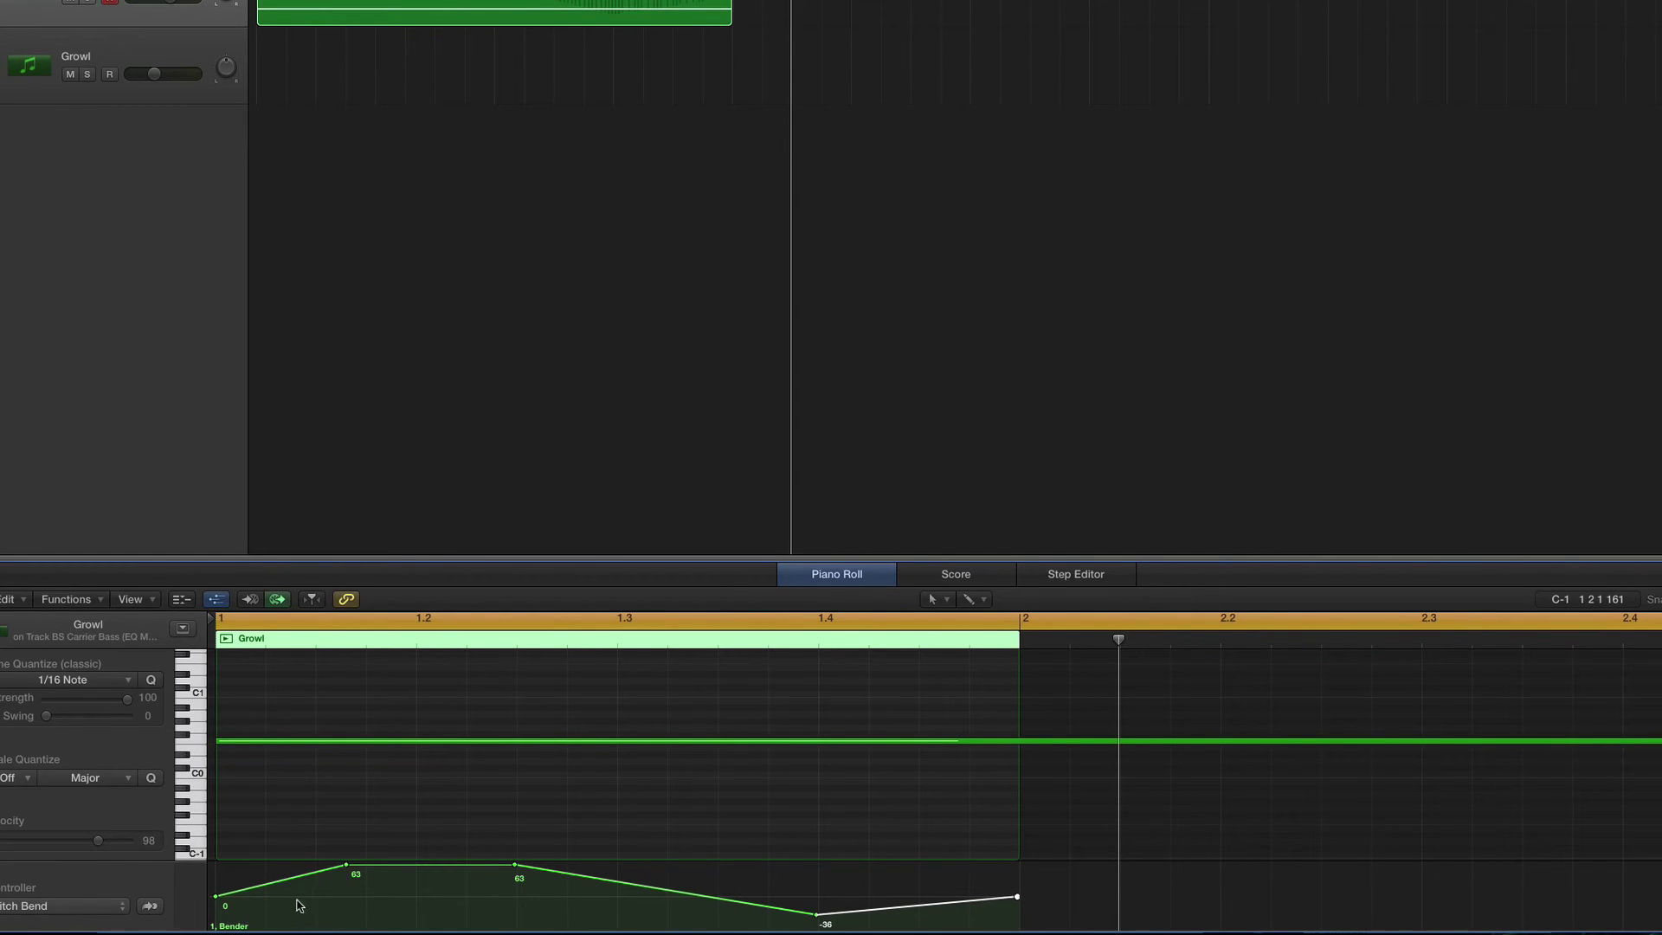
- Close the Piano Roll, show all automation, and expand BS Carrier Bass's lanes with taller tracks
{"action": "left_click", "coordinate": [866, 574]}
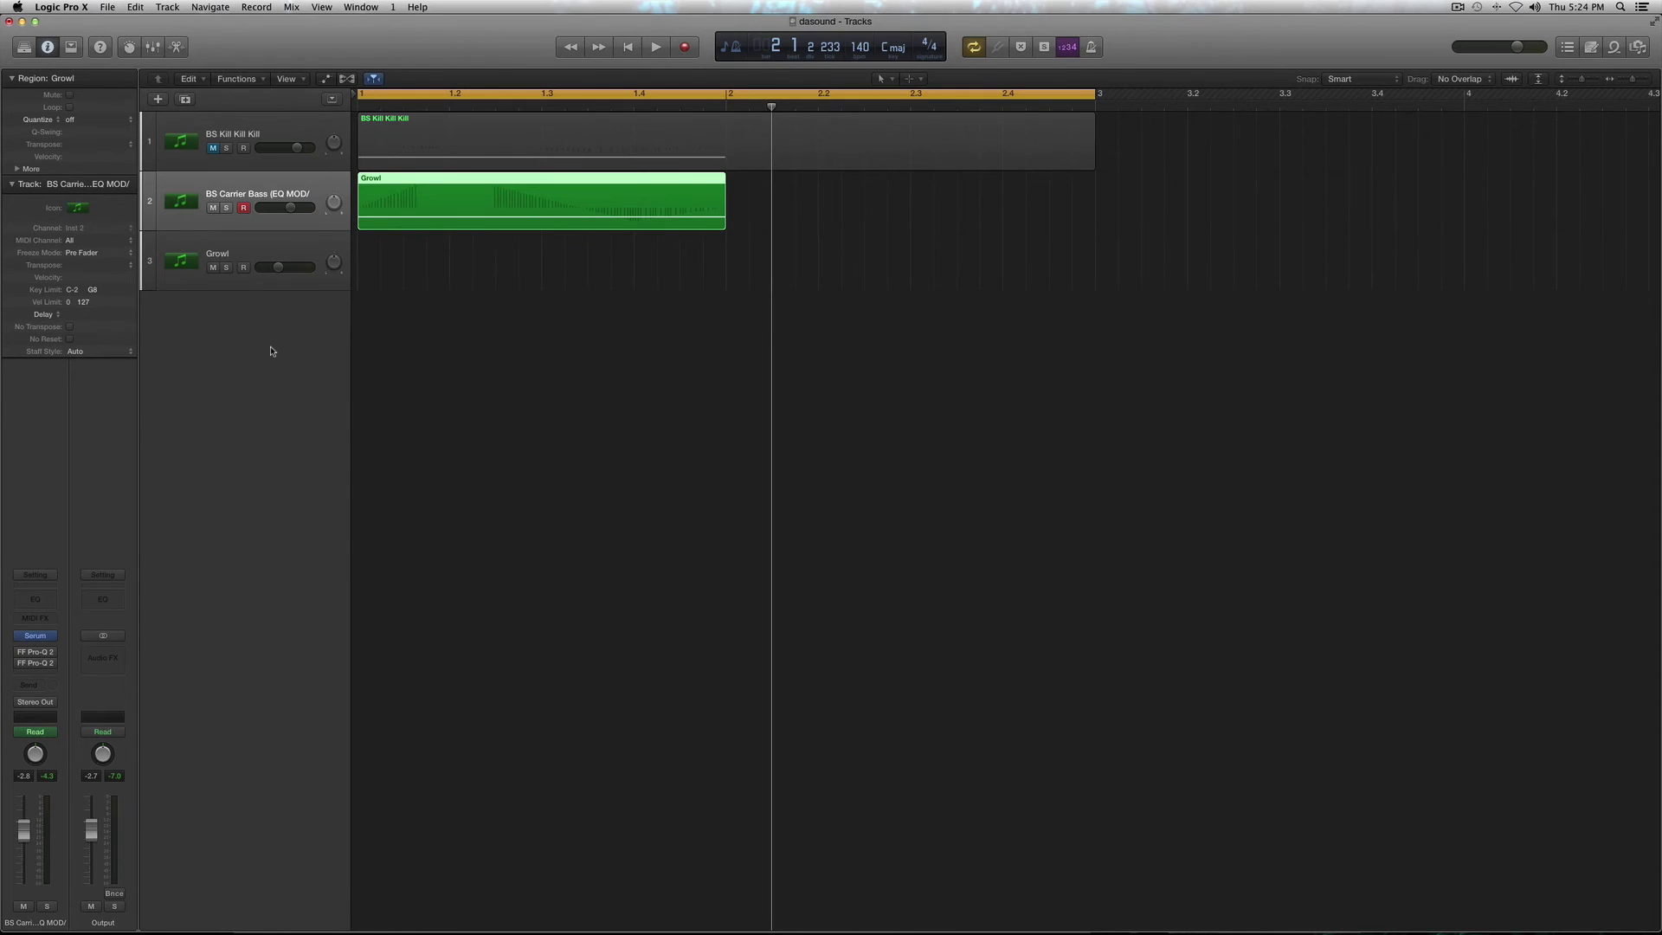
{"action": "key", "text": "a"}
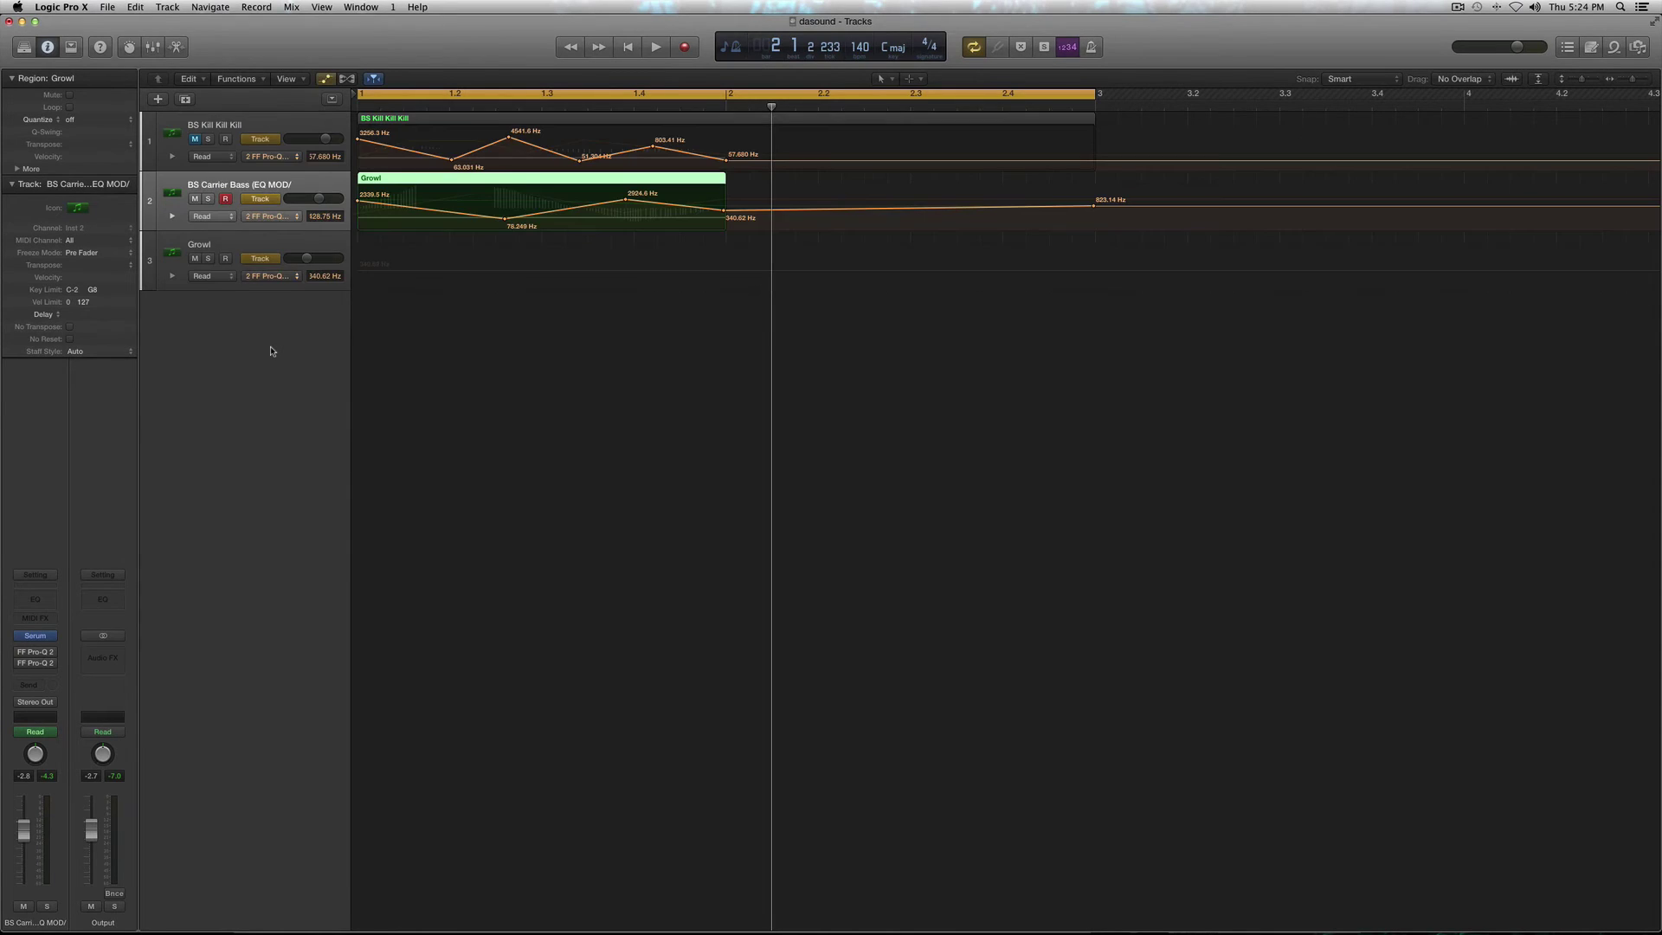
{"action": "left_click", "coordinate": [173, 217]}
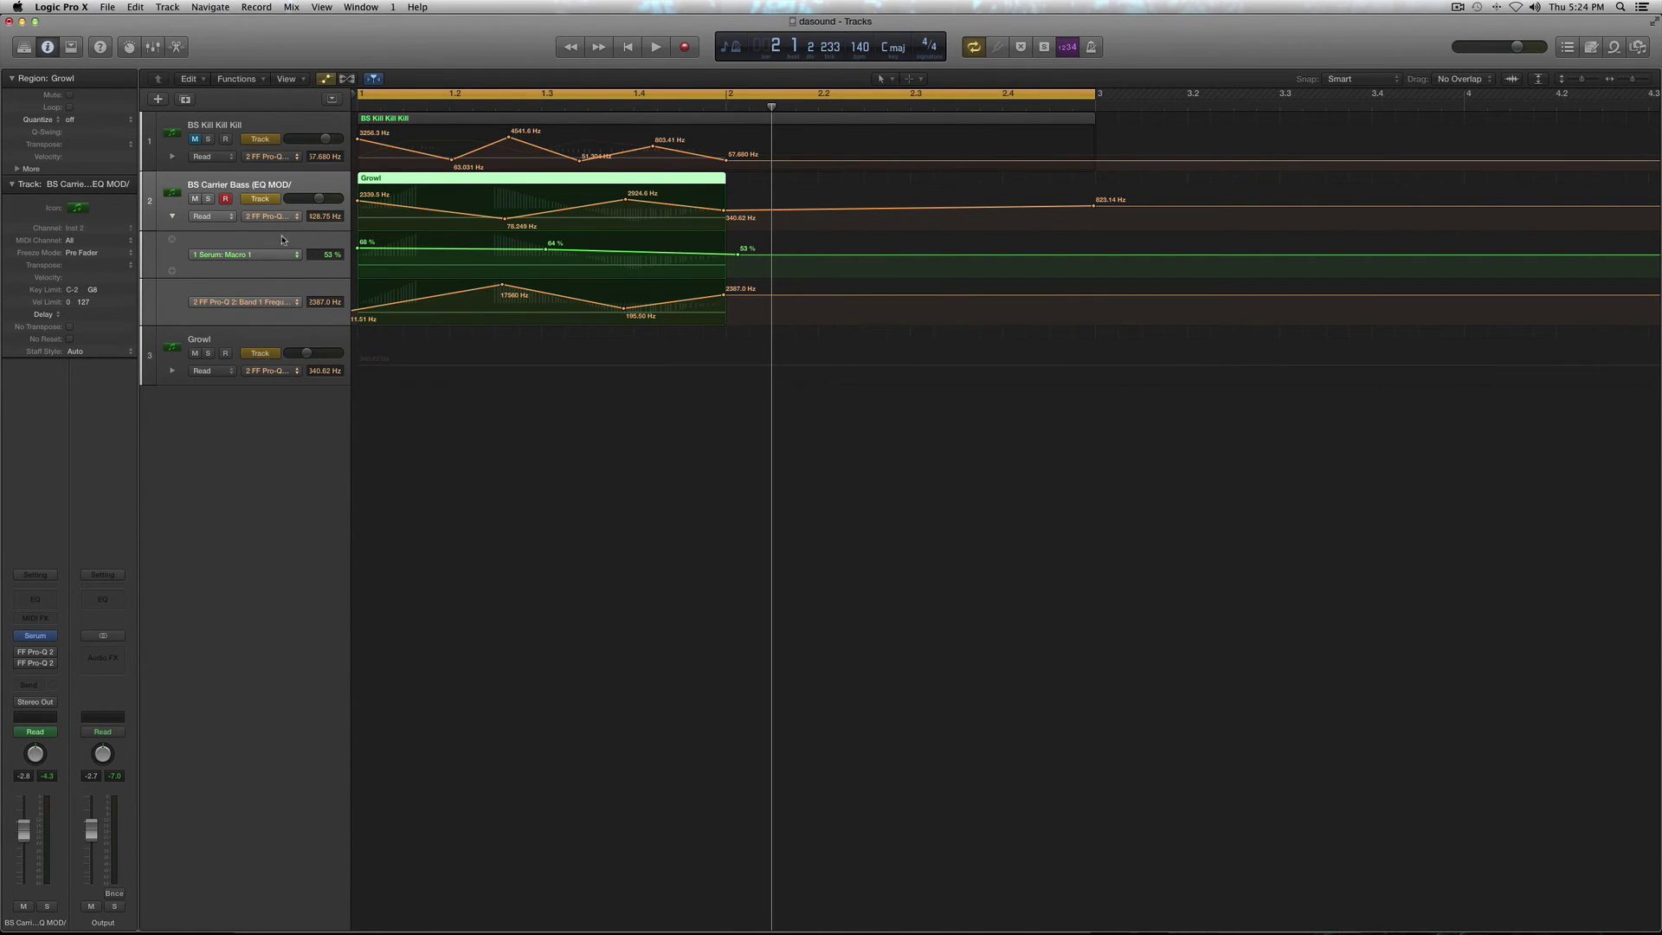
{"action": "key", "text": "super+Down"}
{"action": "key", "text": "super+Down"}
{"action": "key", "text": "super+Down"}
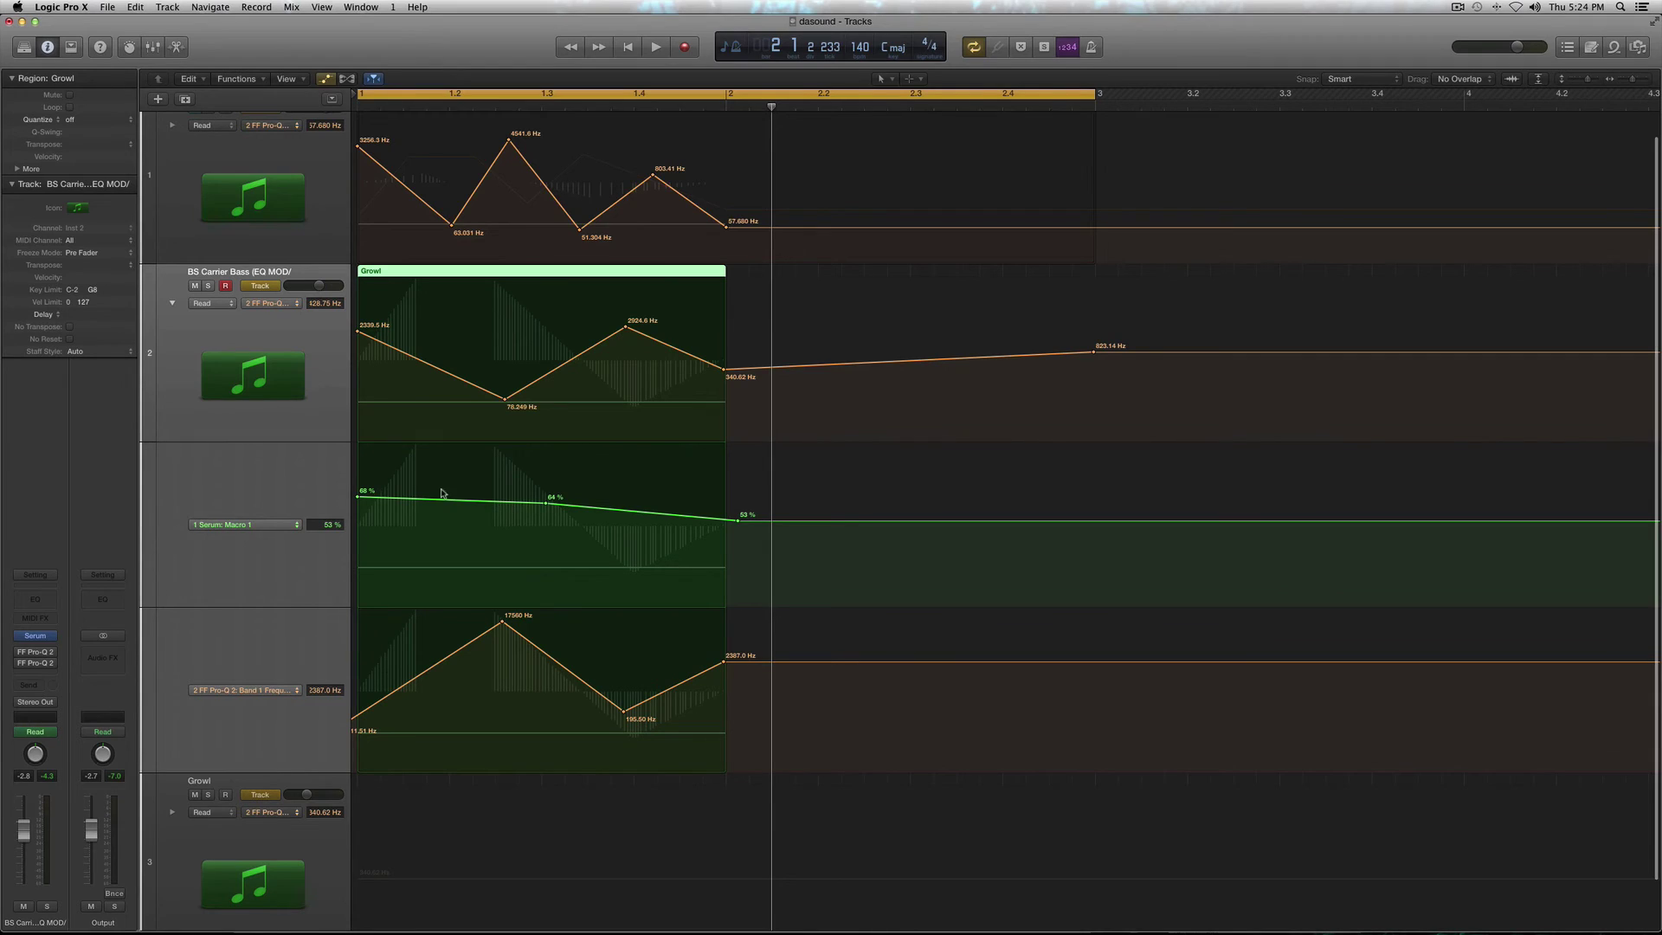
- Inspect the Macro 1 automation from its 64% point onward, then reselect the Growl region
{"action": "left_click", "coordinate": [546, 504]}
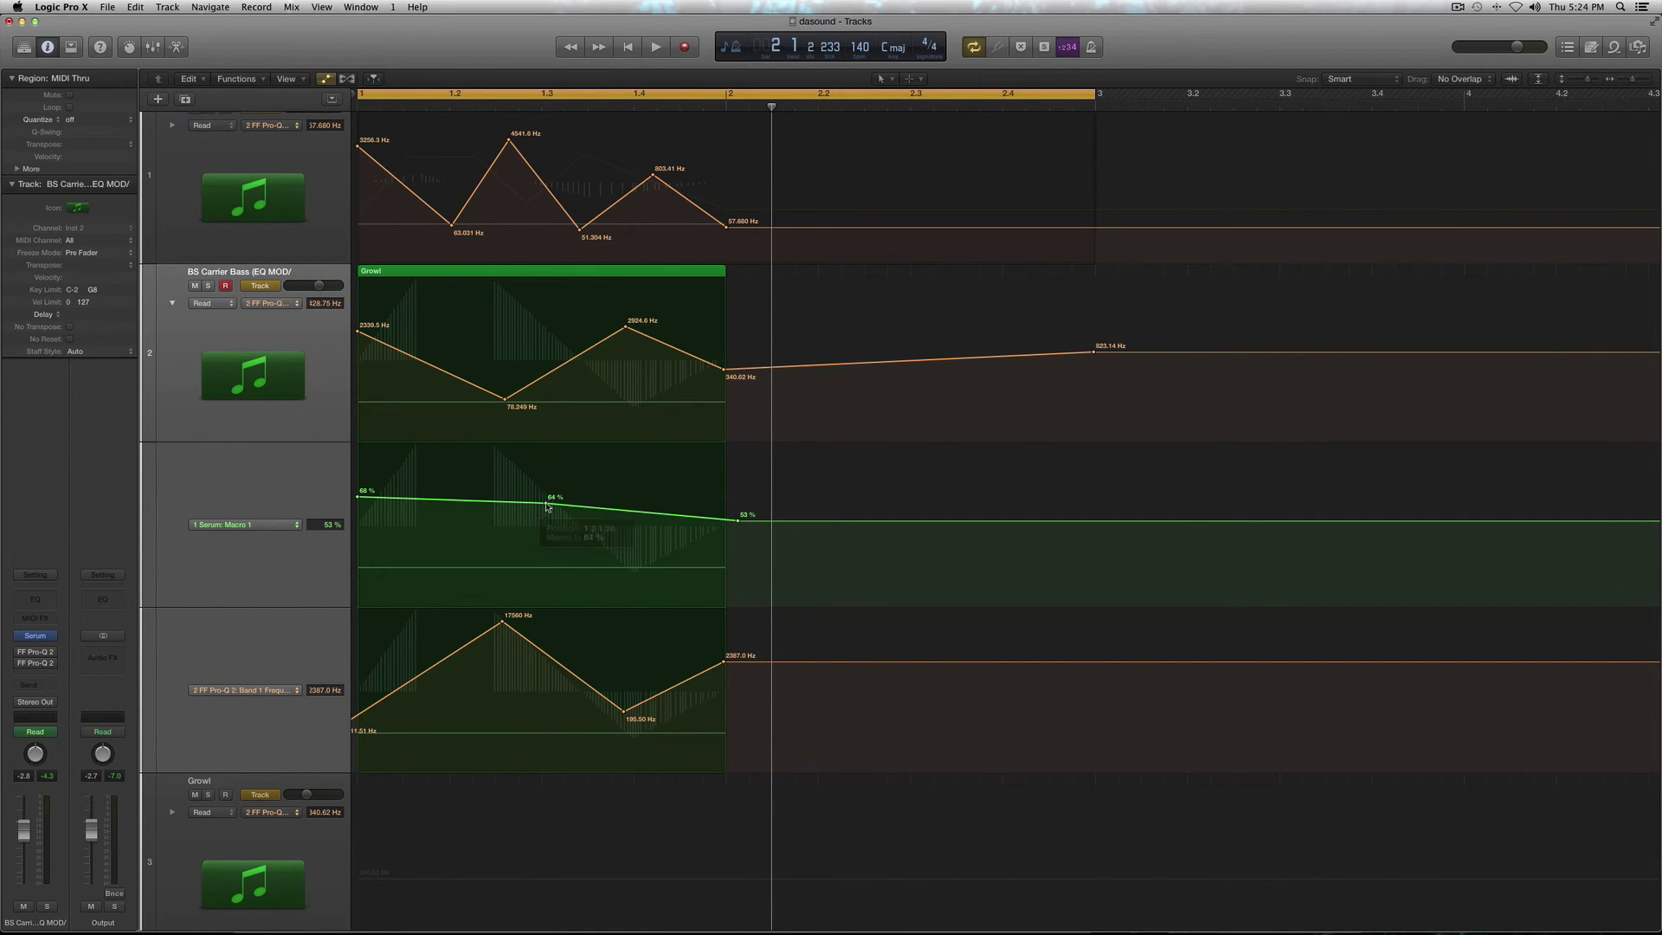
{"action": "left_click", "coordinate": [739, 522]}
{"action": "left_click", "coordinate": [446, 452]}
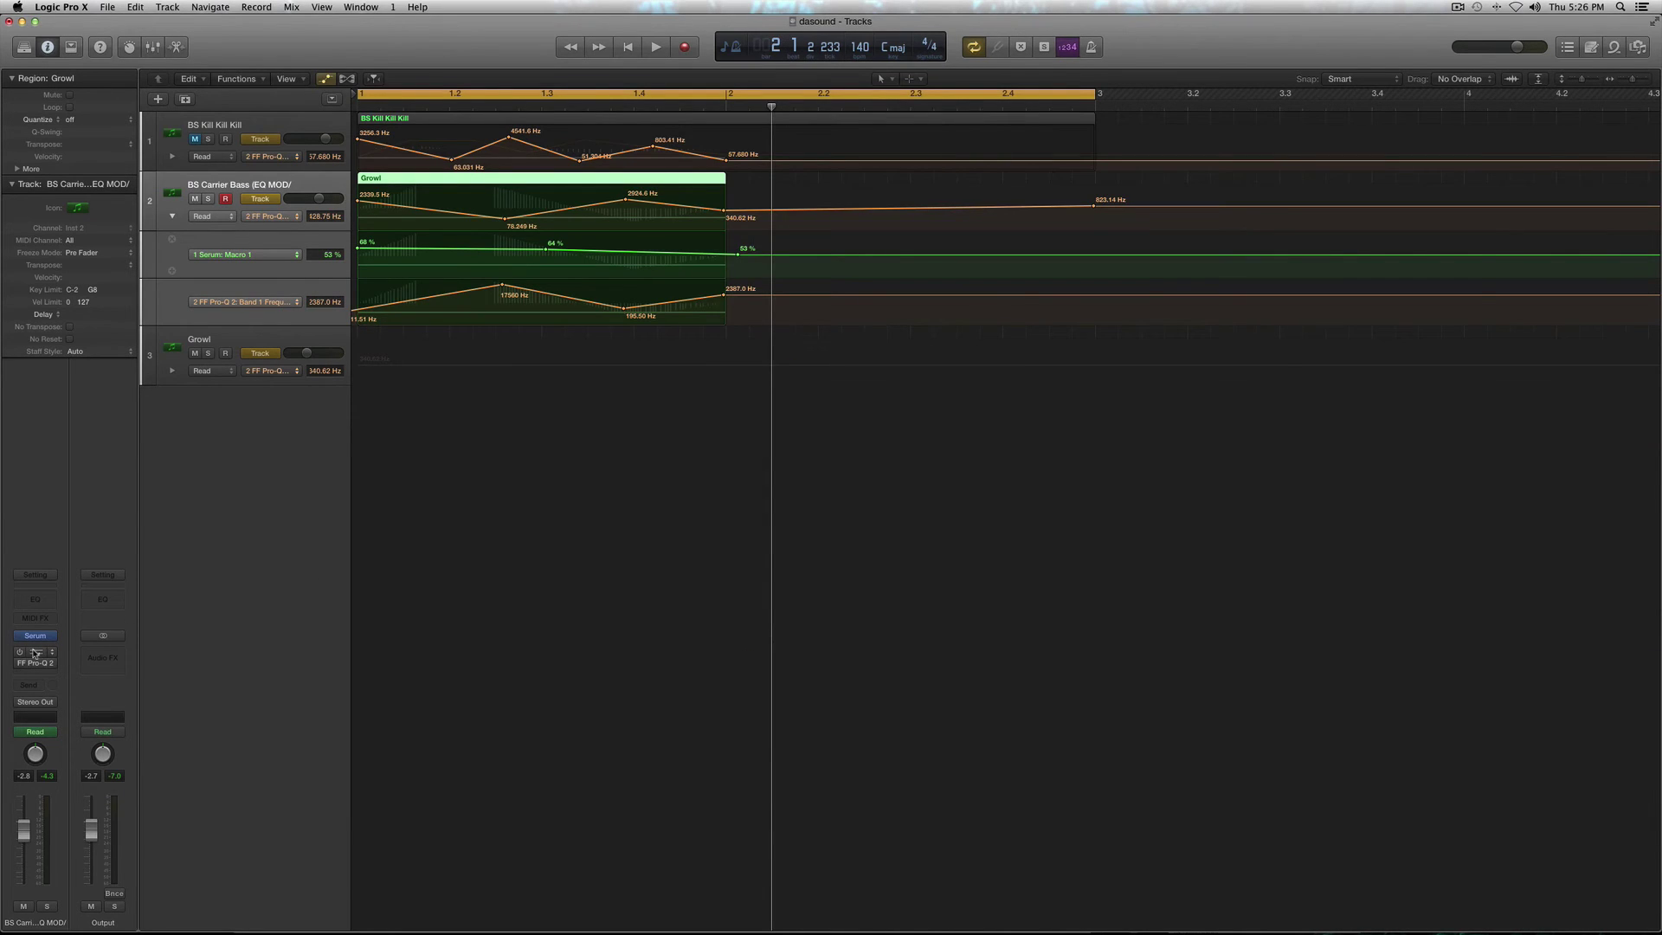
- Open FF Pro-Q 2 on BS Carrier Bass, switch it on, and play the bass through it
{"action": "left_click", "coordinate": [35, 651]}
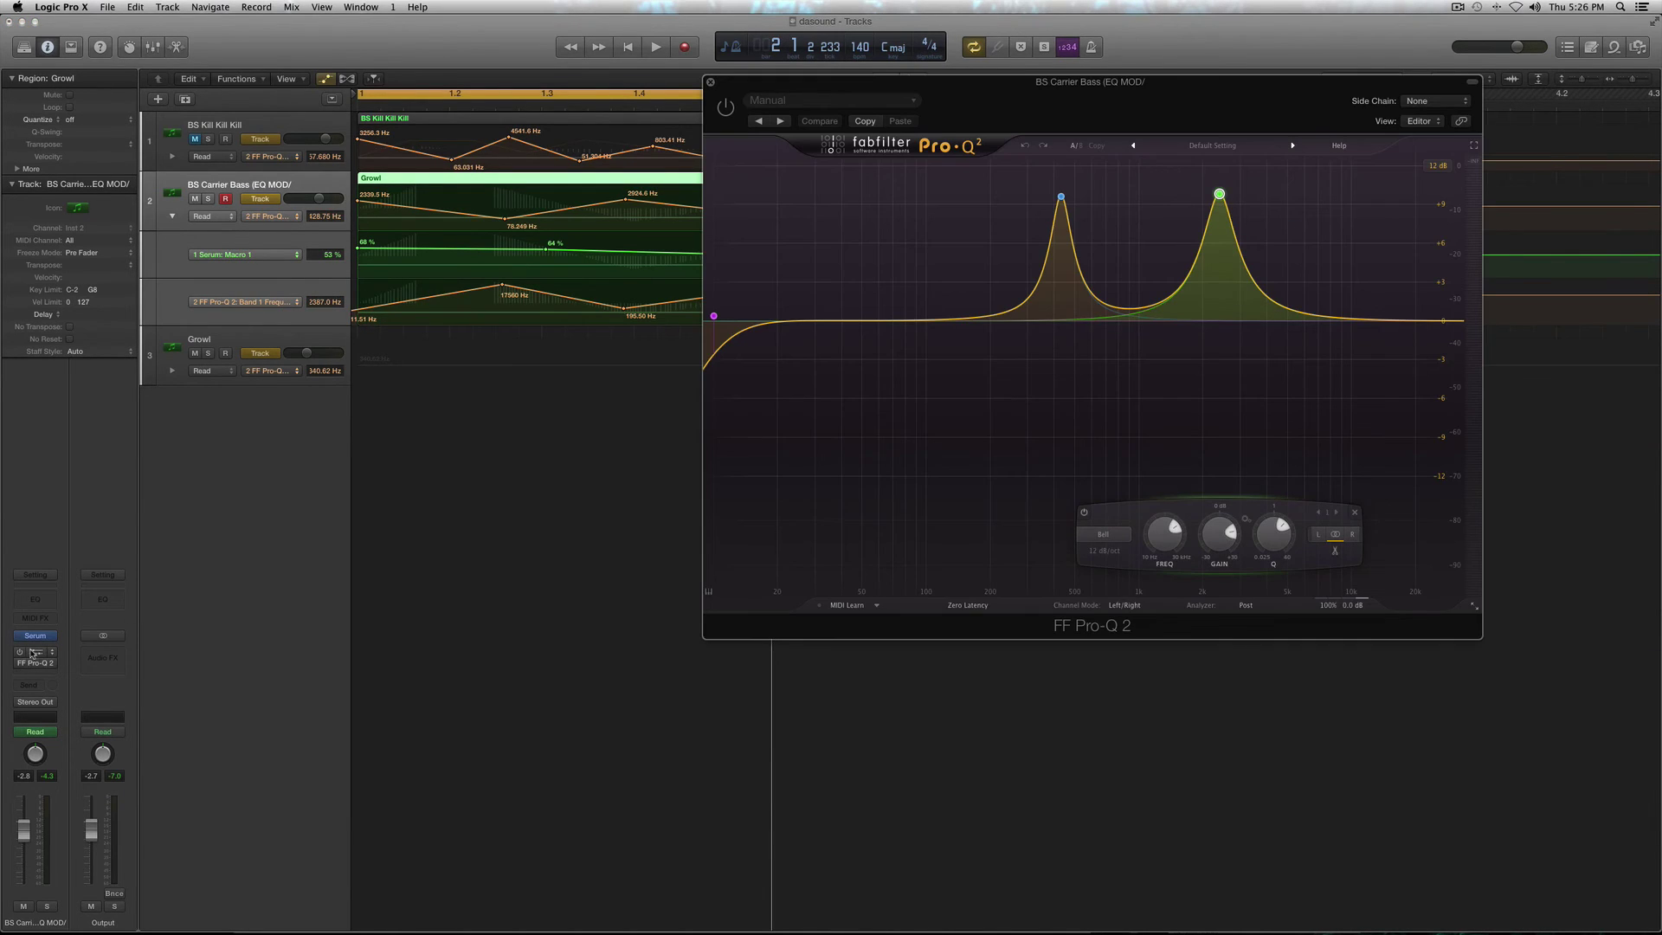
{"action": "left_click", "coordinate": [725, 106]}
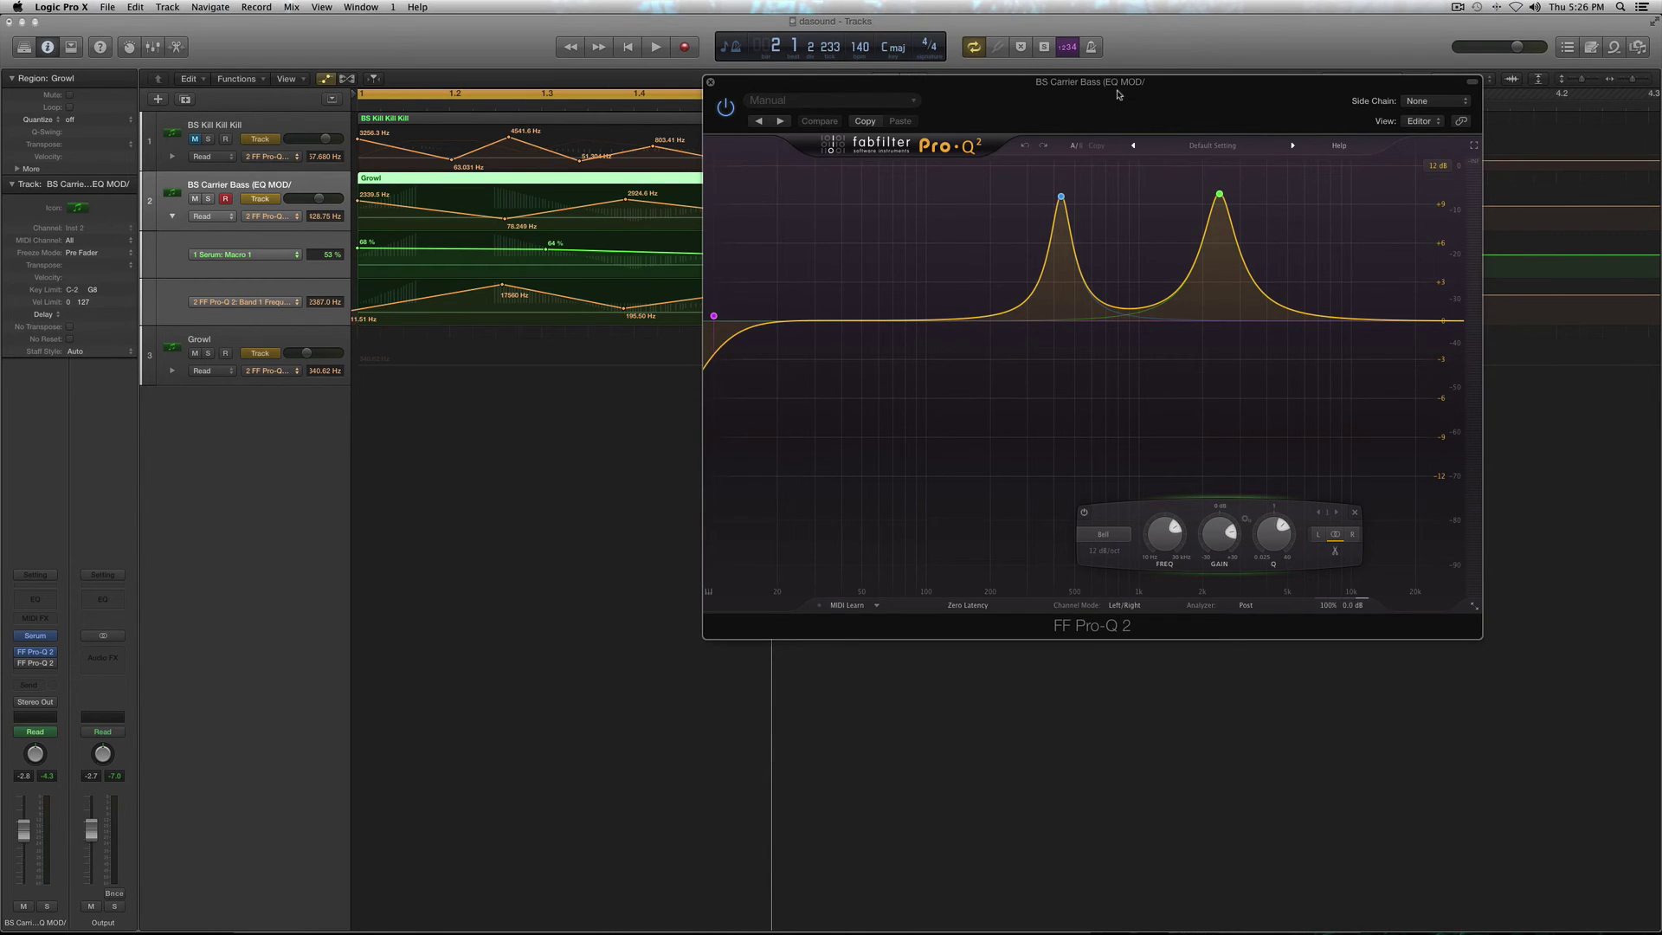
{"action": "left_click_drag", "start_coordinate": [1118, 94], "coordinate": [1095, 129]}
{"action": "key", "text": "space"}
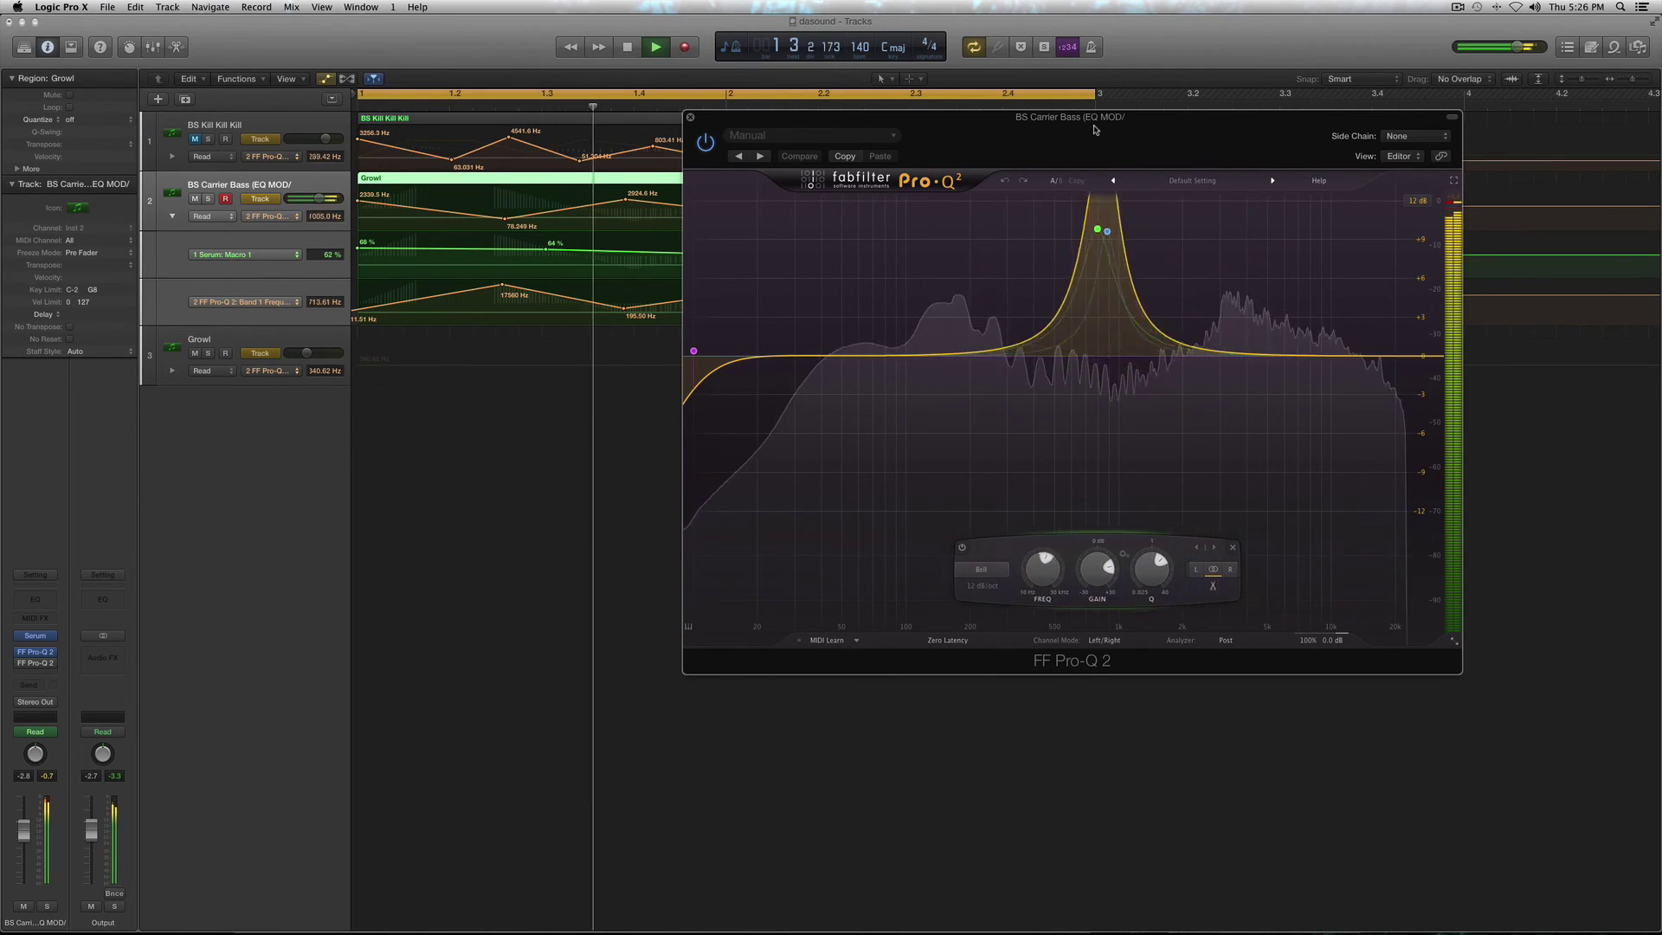
{"action": "key", "text": "space"}
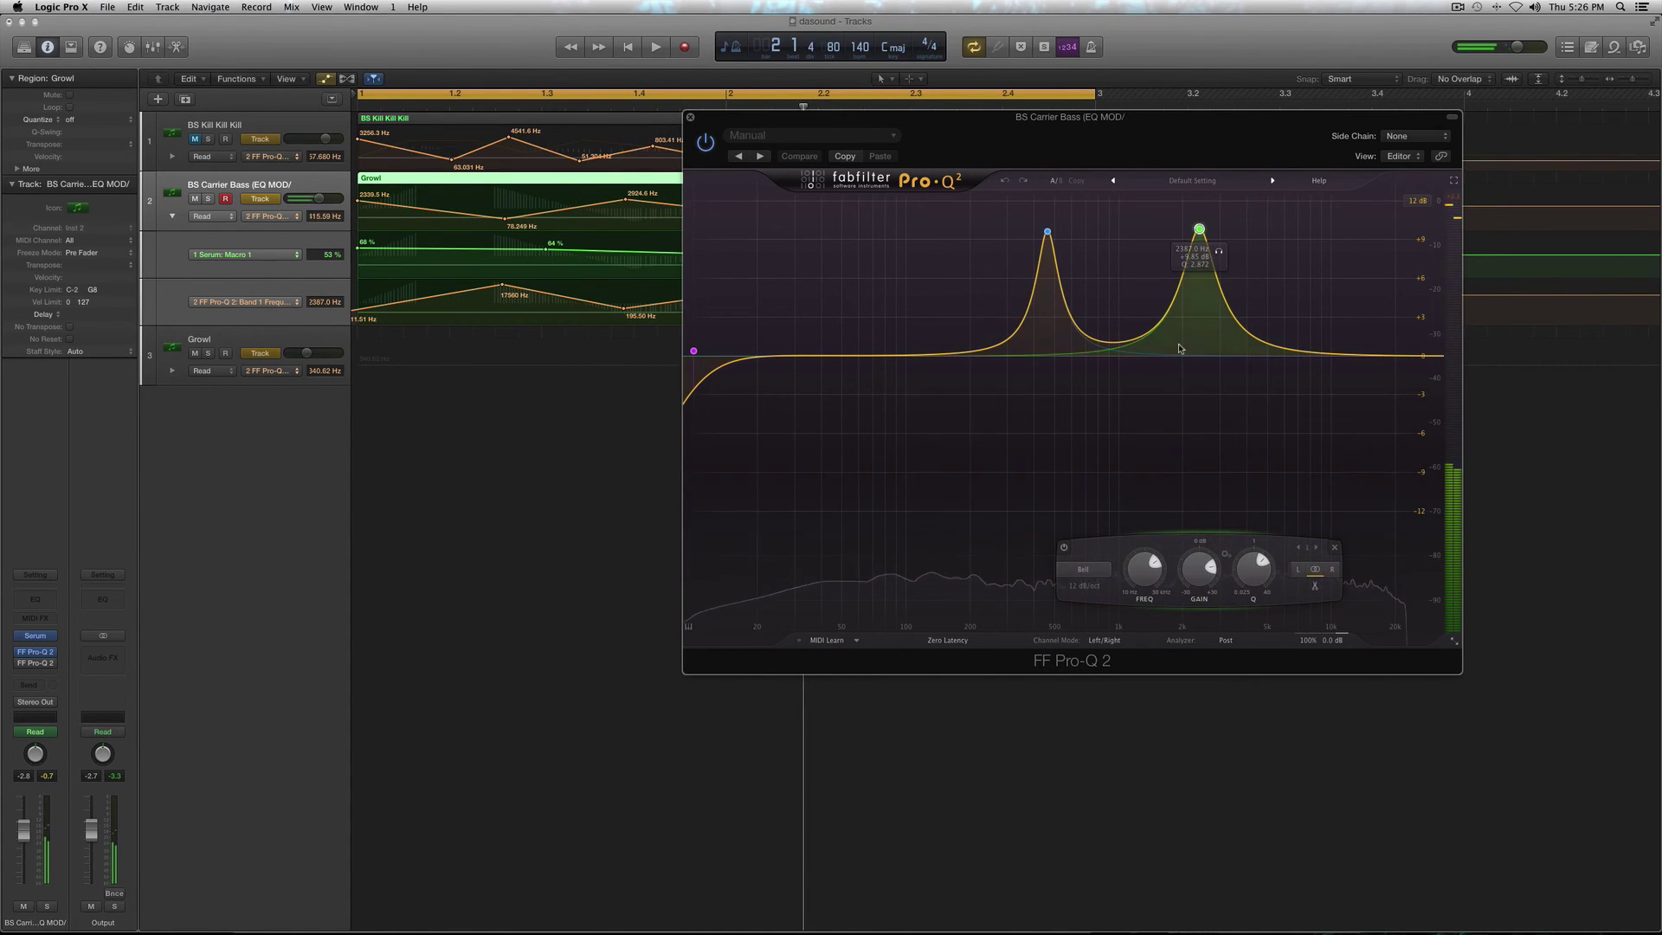
- Select the 460.80 Hz and roughly 2387 Hz bell bands, then close the Pro-Q 2 window
{"action": "mouse_move", "coordinate": [1030, 235]}
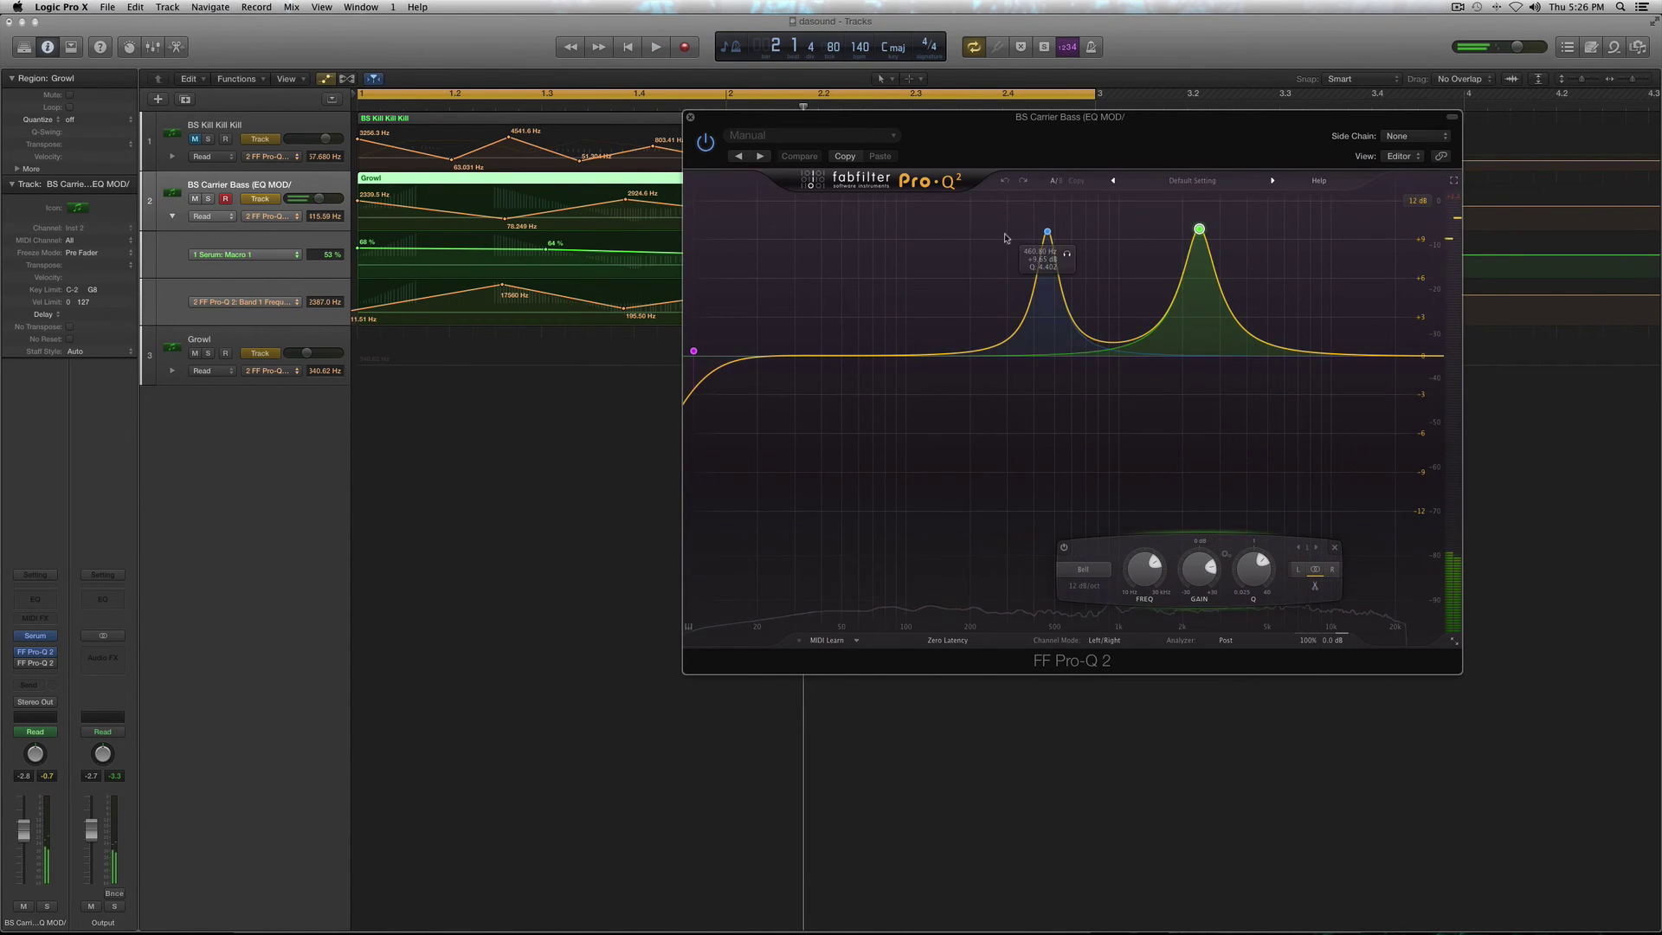
{"action": "left_click", "coordinate": [1048, 233]}
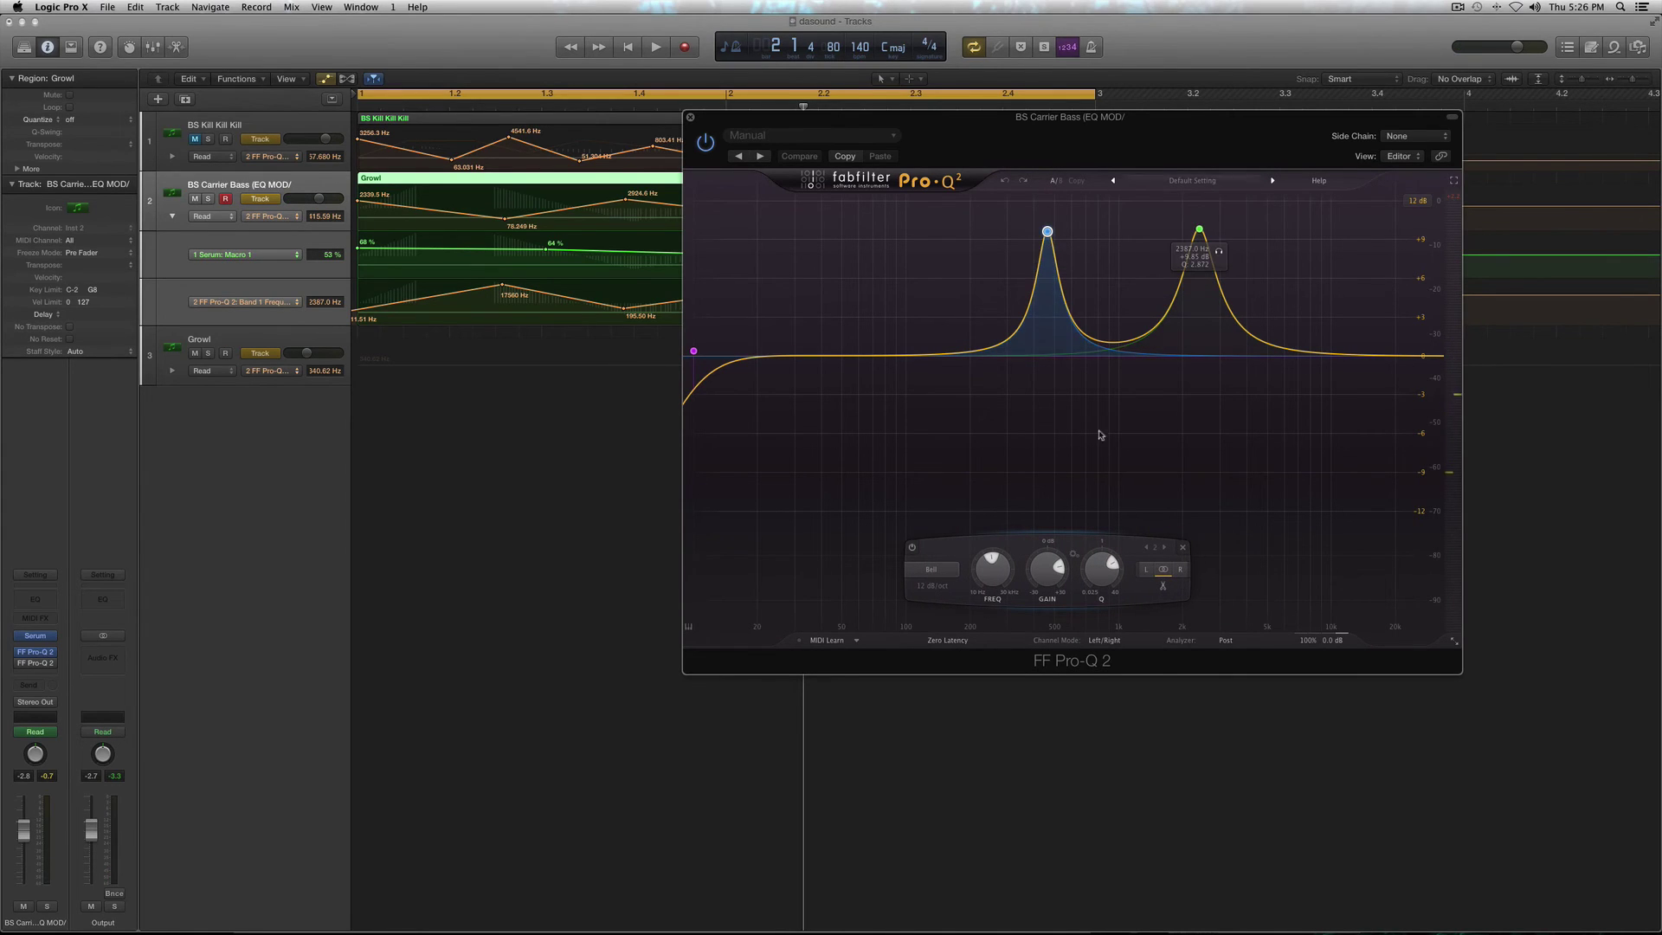
{"action": "left_click", "coordinate": [1199, 229]}
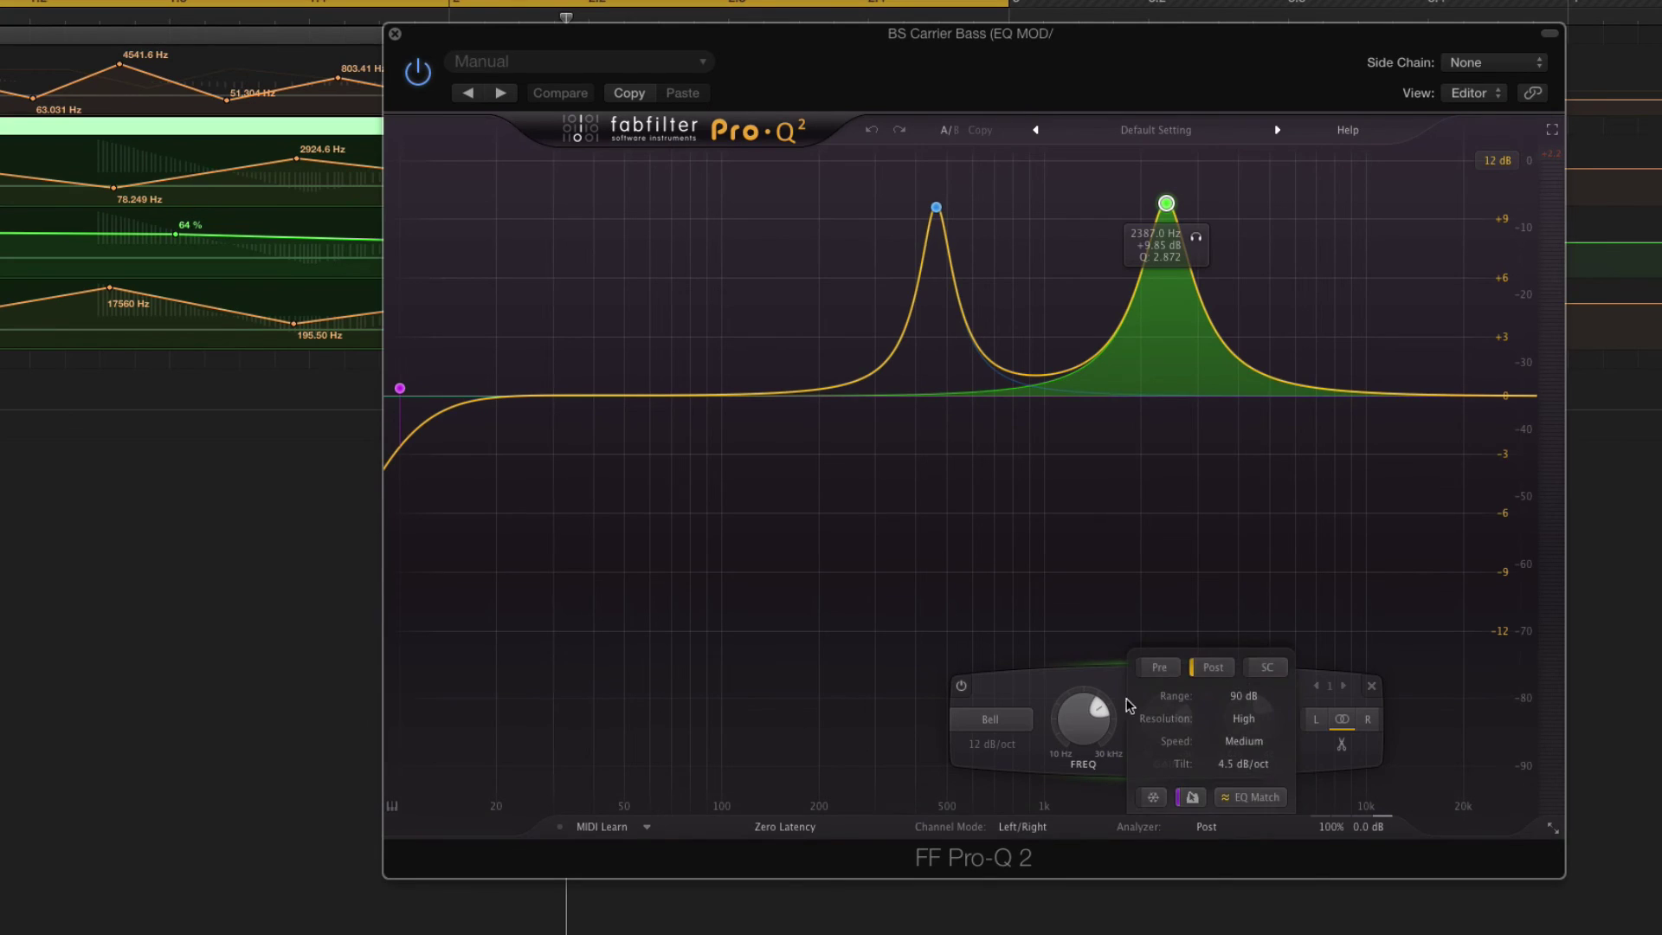
{"action": "mouse_move", "coordinate": [1185, 732]}
{"action": "mouse_move", "coordinate": [941, 353]}
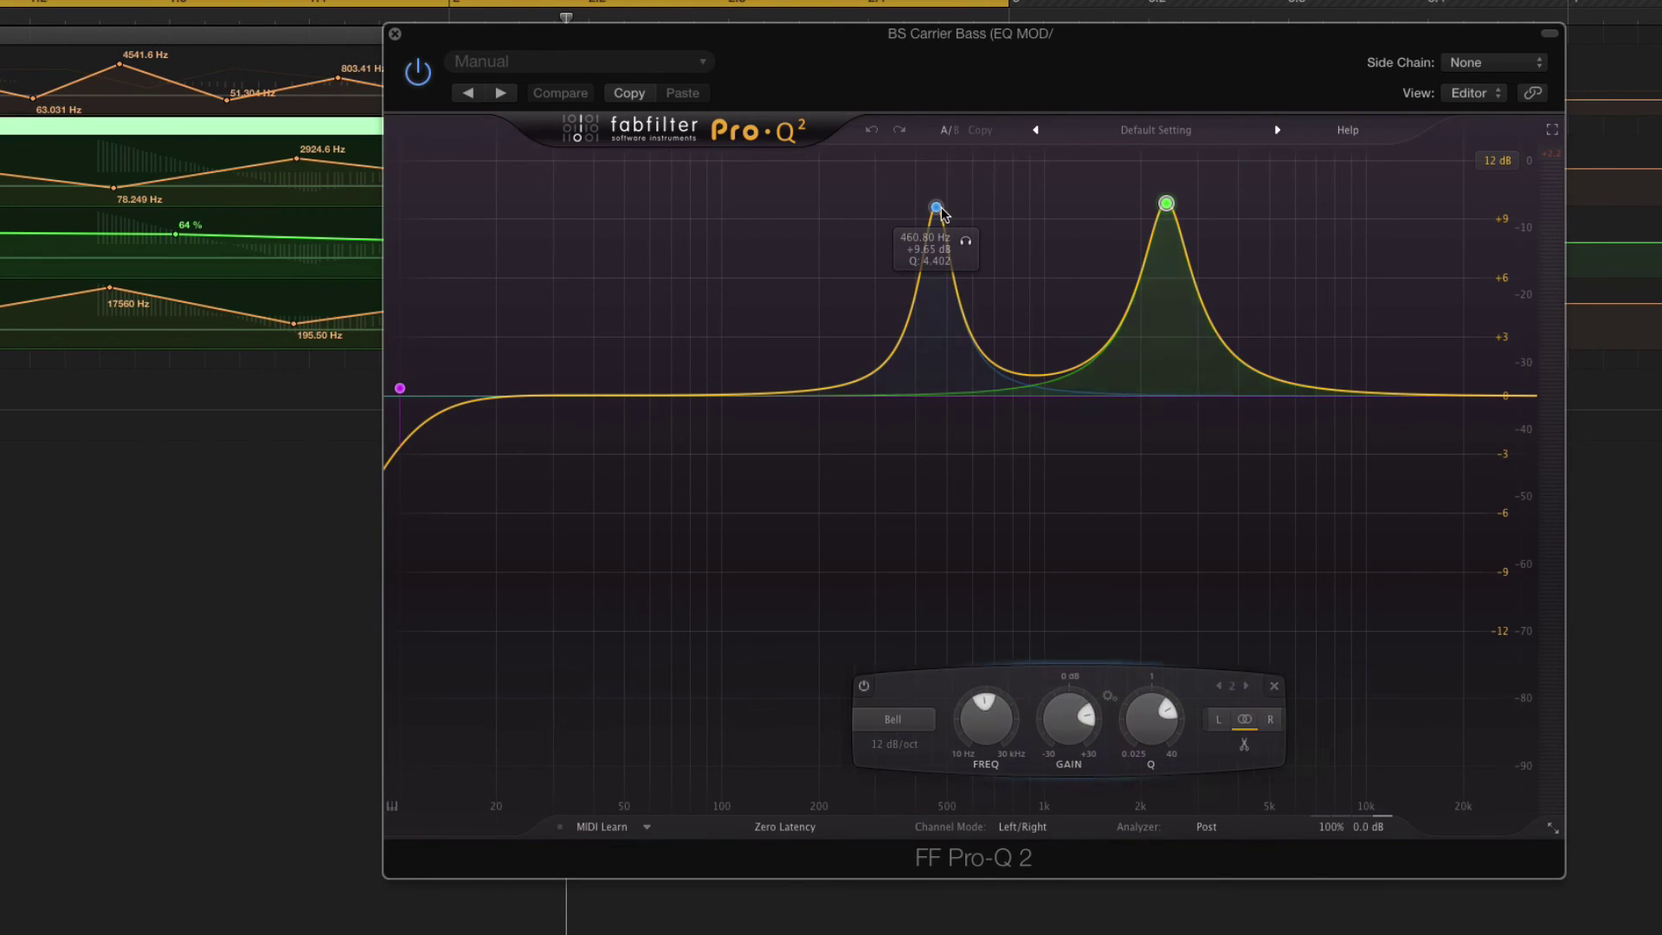
{"action": "mouse_move", "coordinate": [932, 723]}
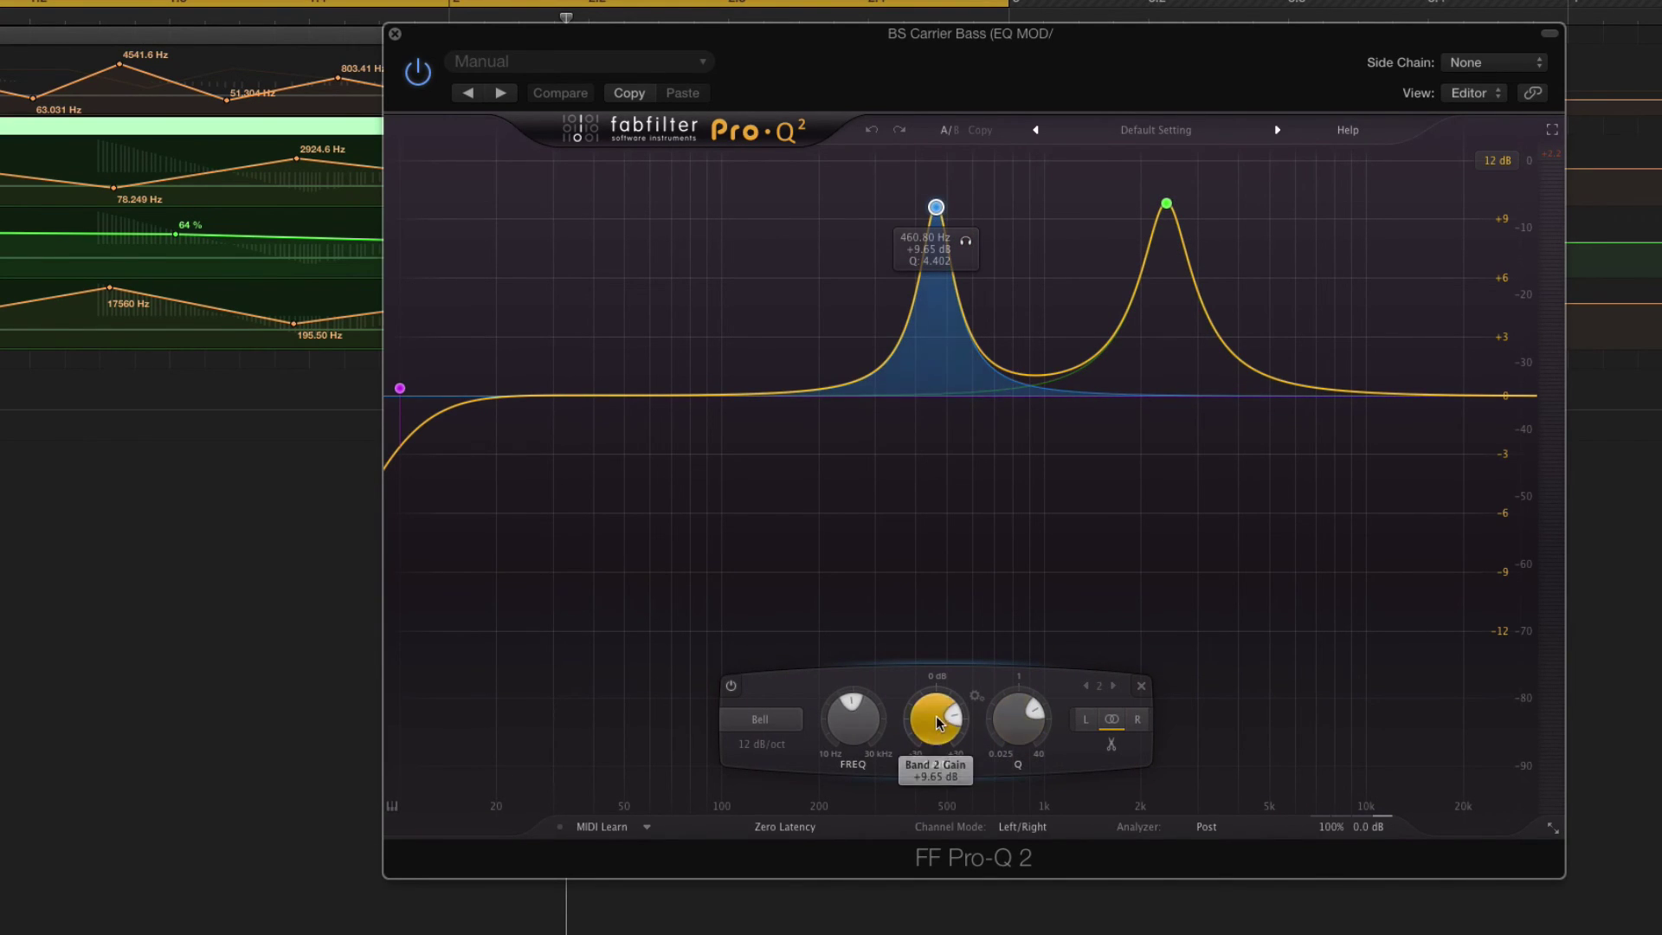
{"action": "mouse_move", "coordinate": [1021, 722]}
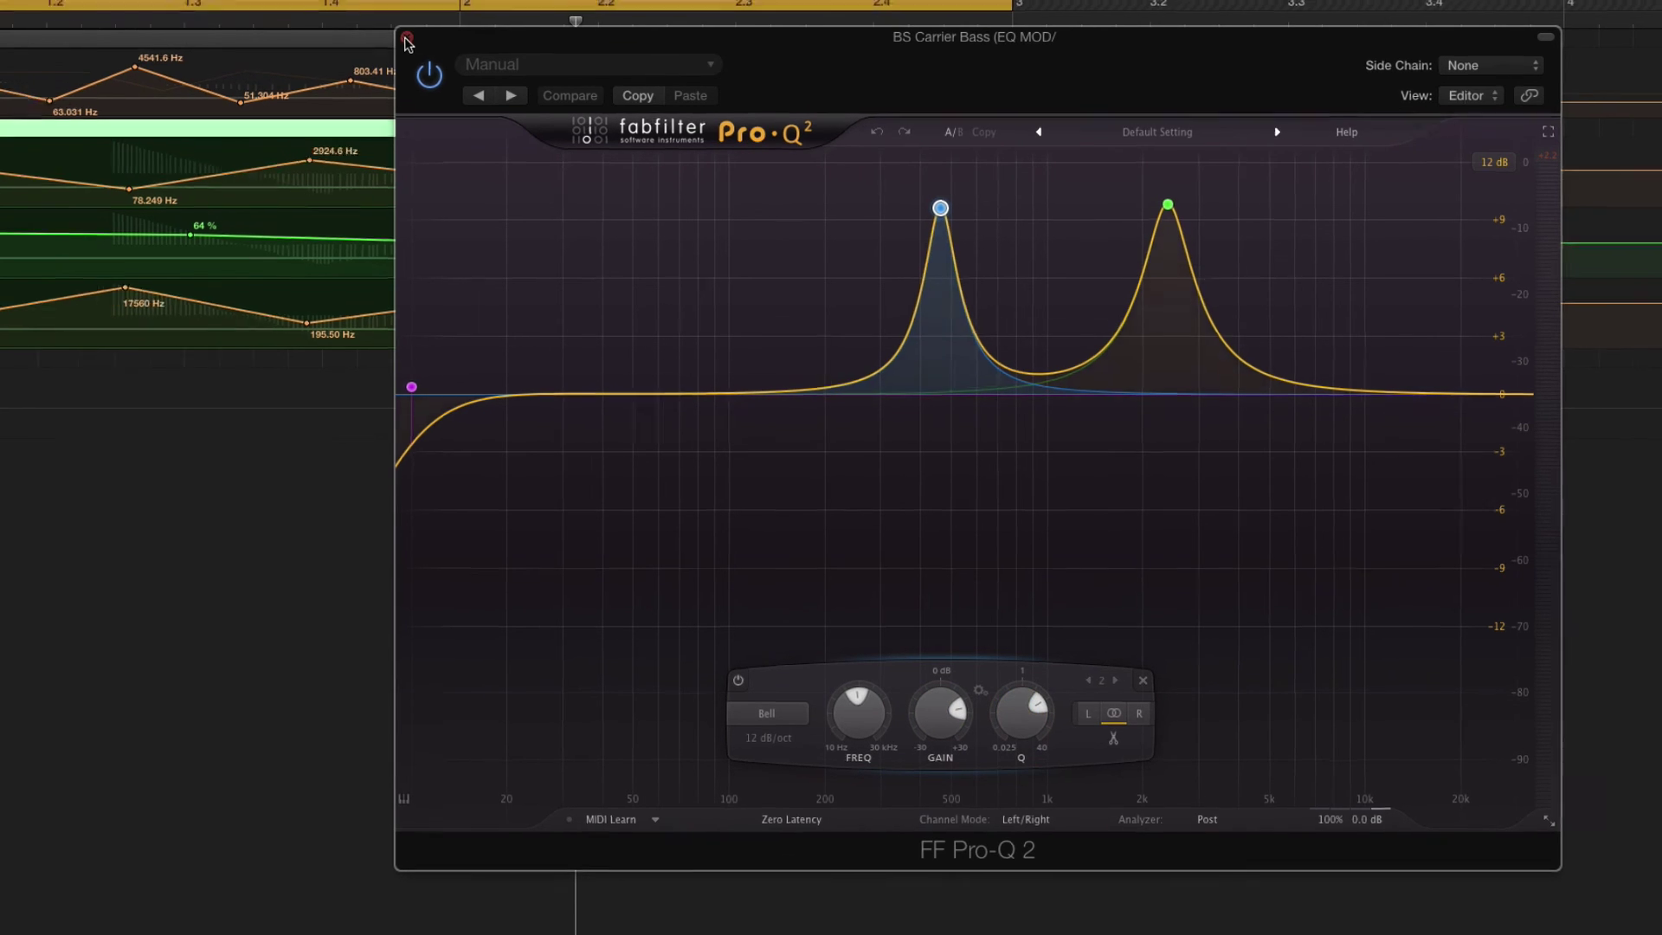
{"action": "left_click", "coordinate": [407, 40]}
- Keep Band 2 Frequency as BS Carrier Bass's shown automation and return the playhead to bar 1.2.3
{"action": "key", "text": "super+Down"}
{"action": "key", "text": "super+Down"}
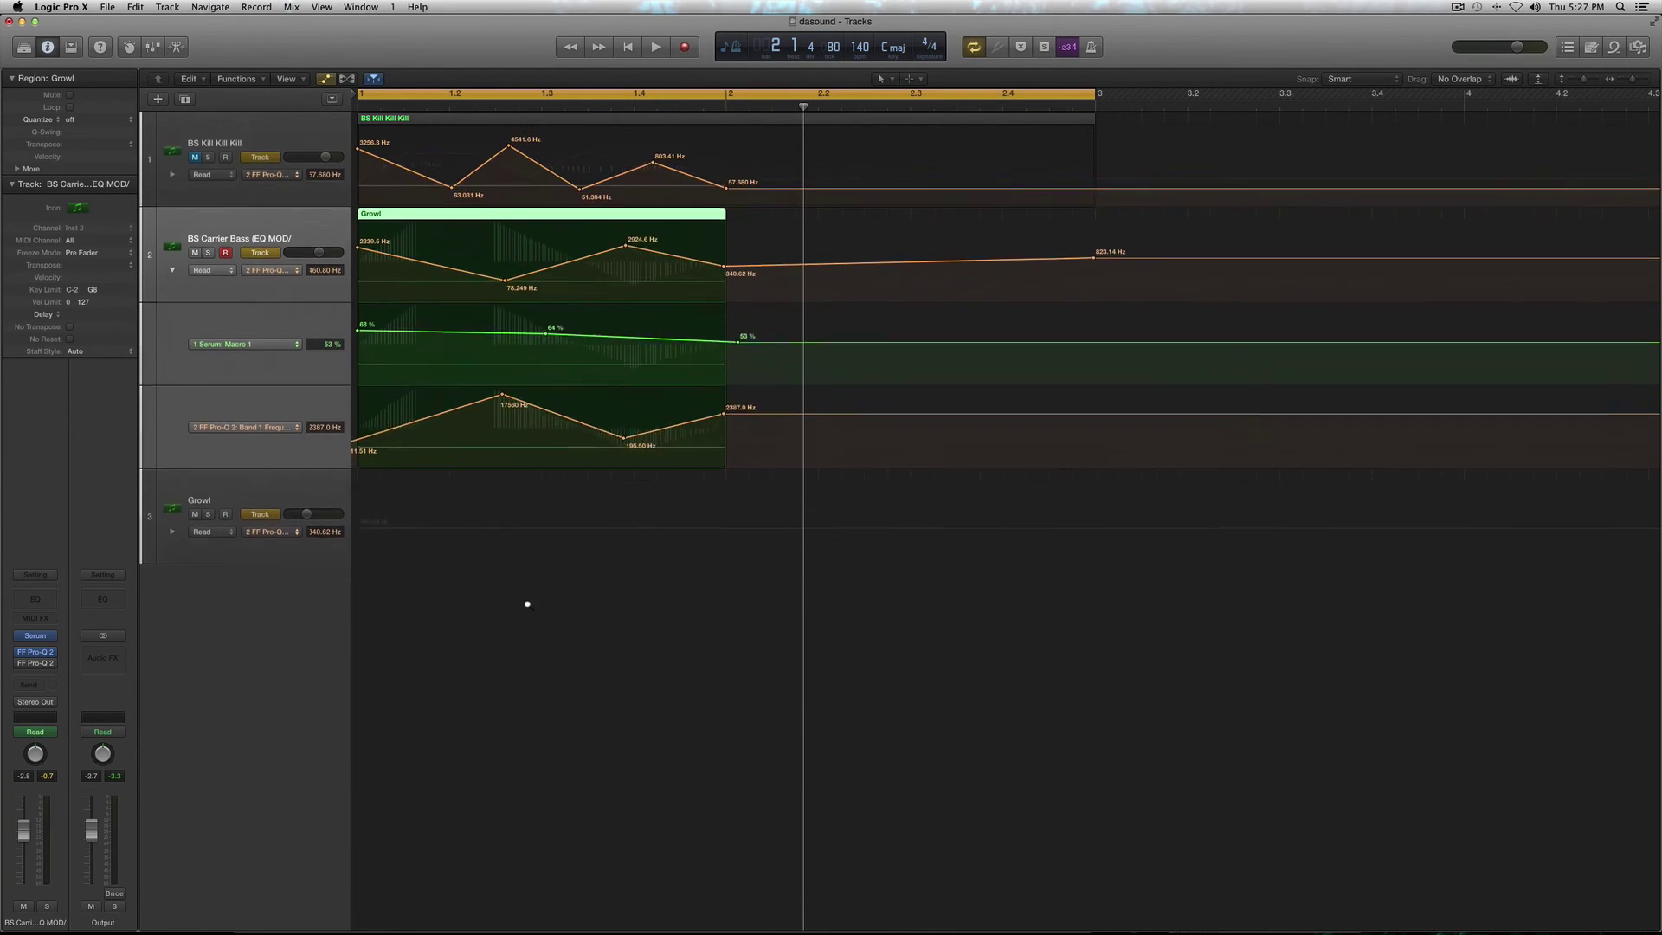
{"action": "key", "text": "super+Right"}
{"action": "key", "text": "super+Right"}
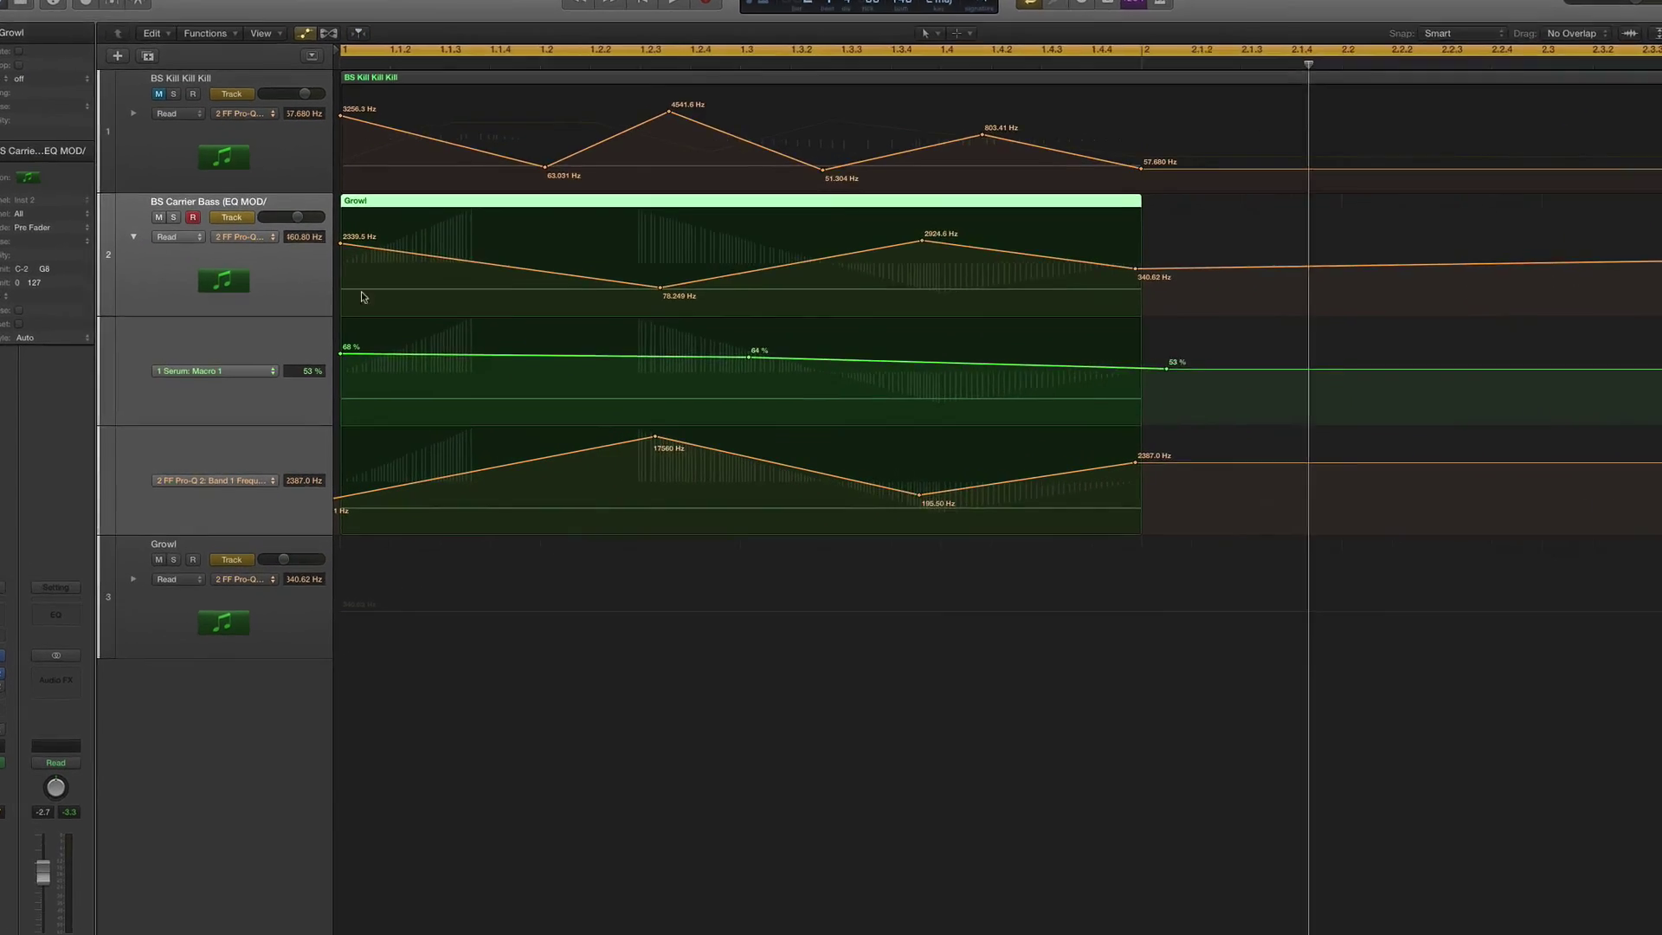
{"action": "key", "text": "super+Left"}
{"action": "left_click", "coordinate": [191, 187]}
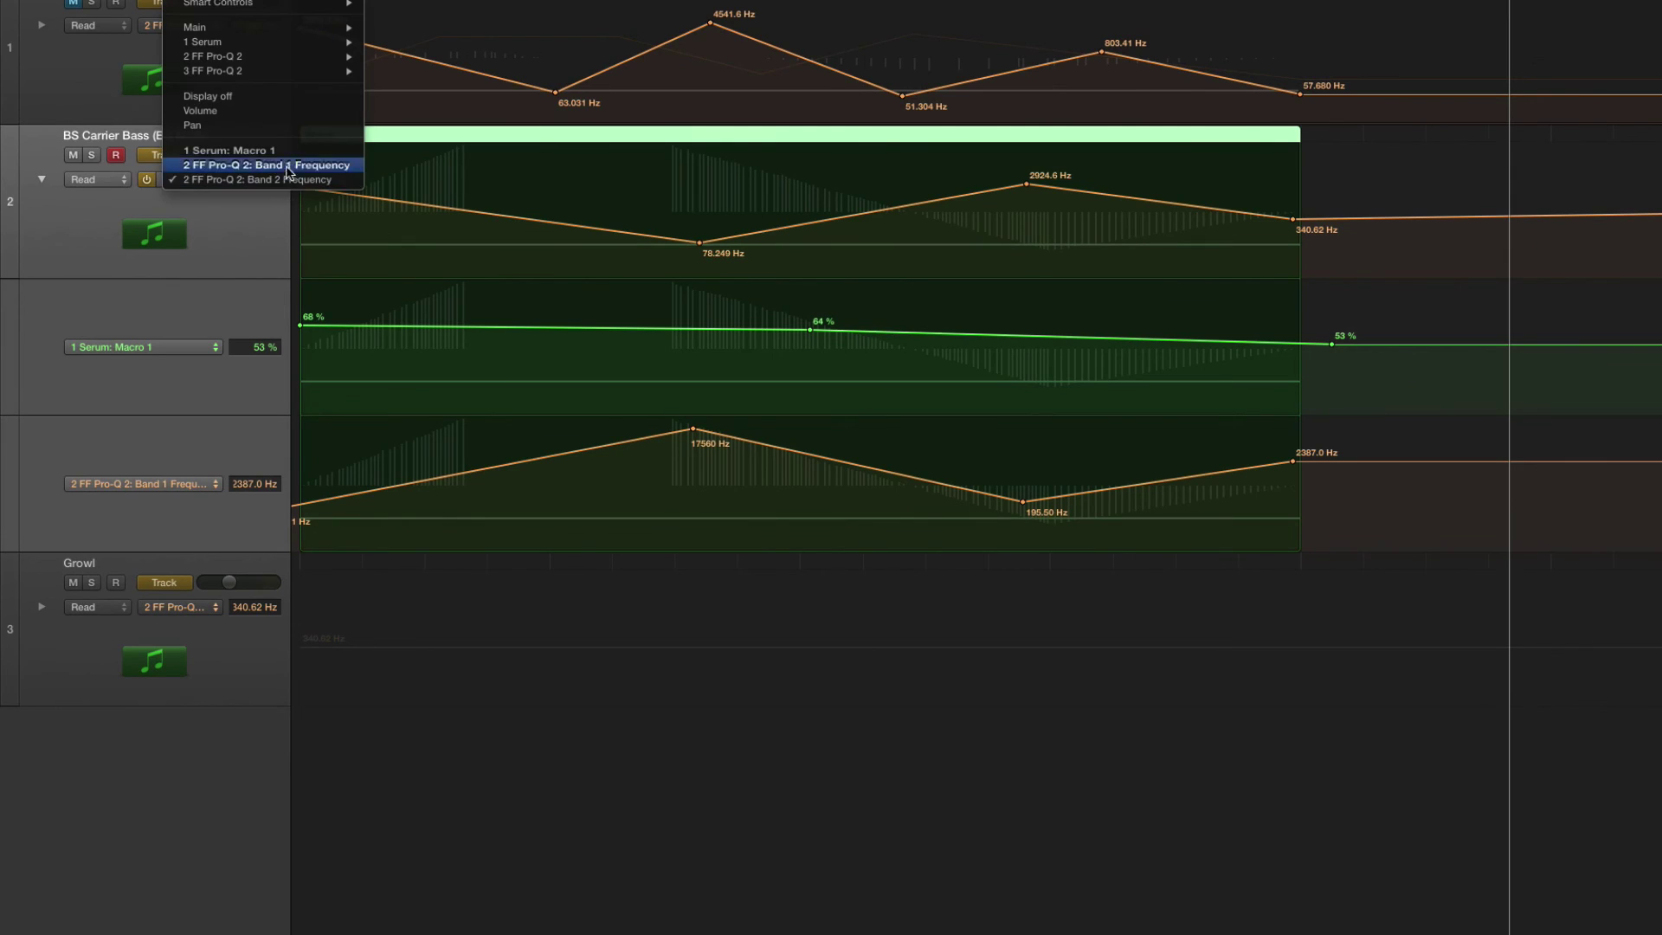
{"action": "left_click", "coordinate": [302, 181]}
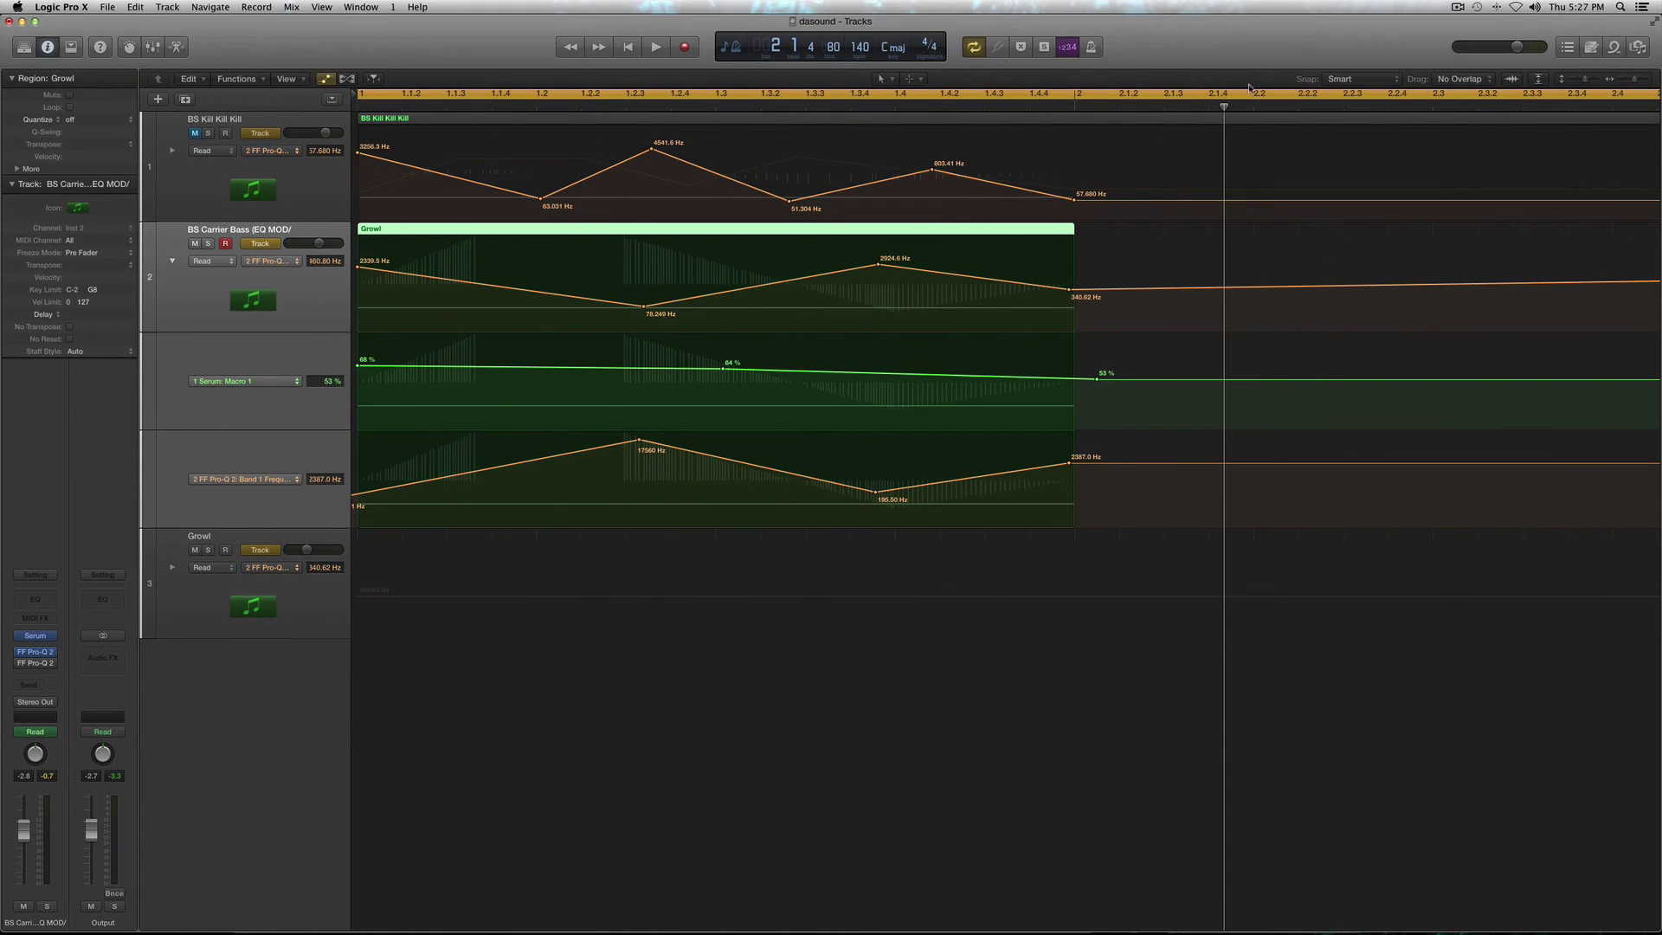
{"action": "left_click_drag", "start_coordinate": [1222, 105], "coordinate": [347, 275]}
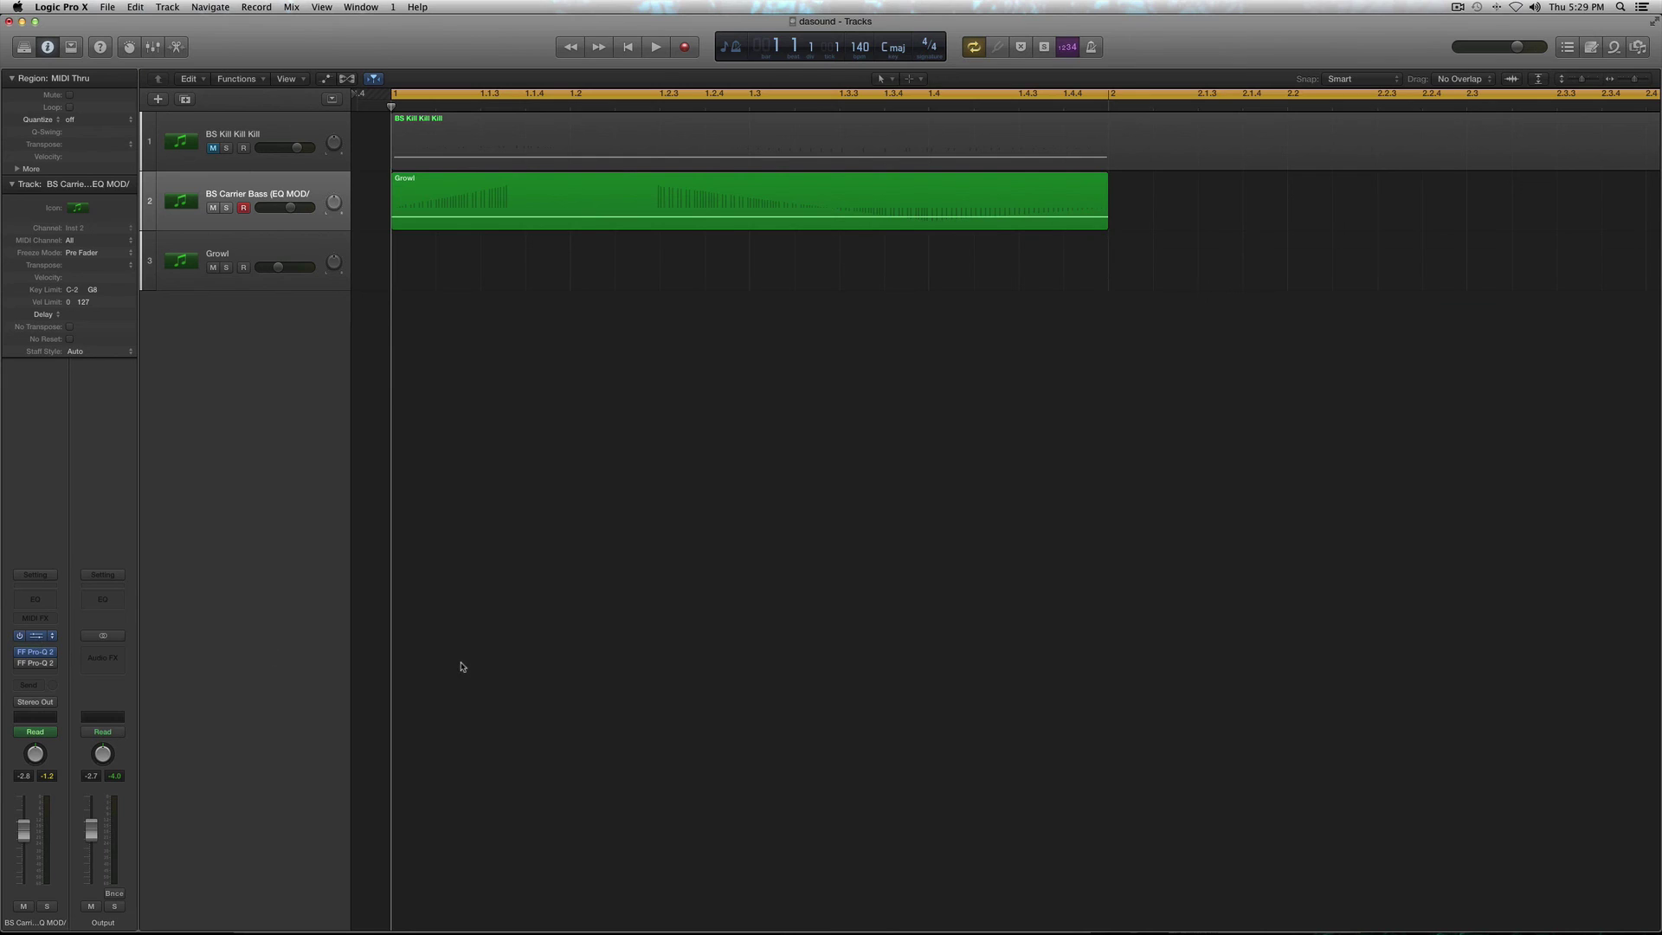
{"action": "key", "text": "space"}
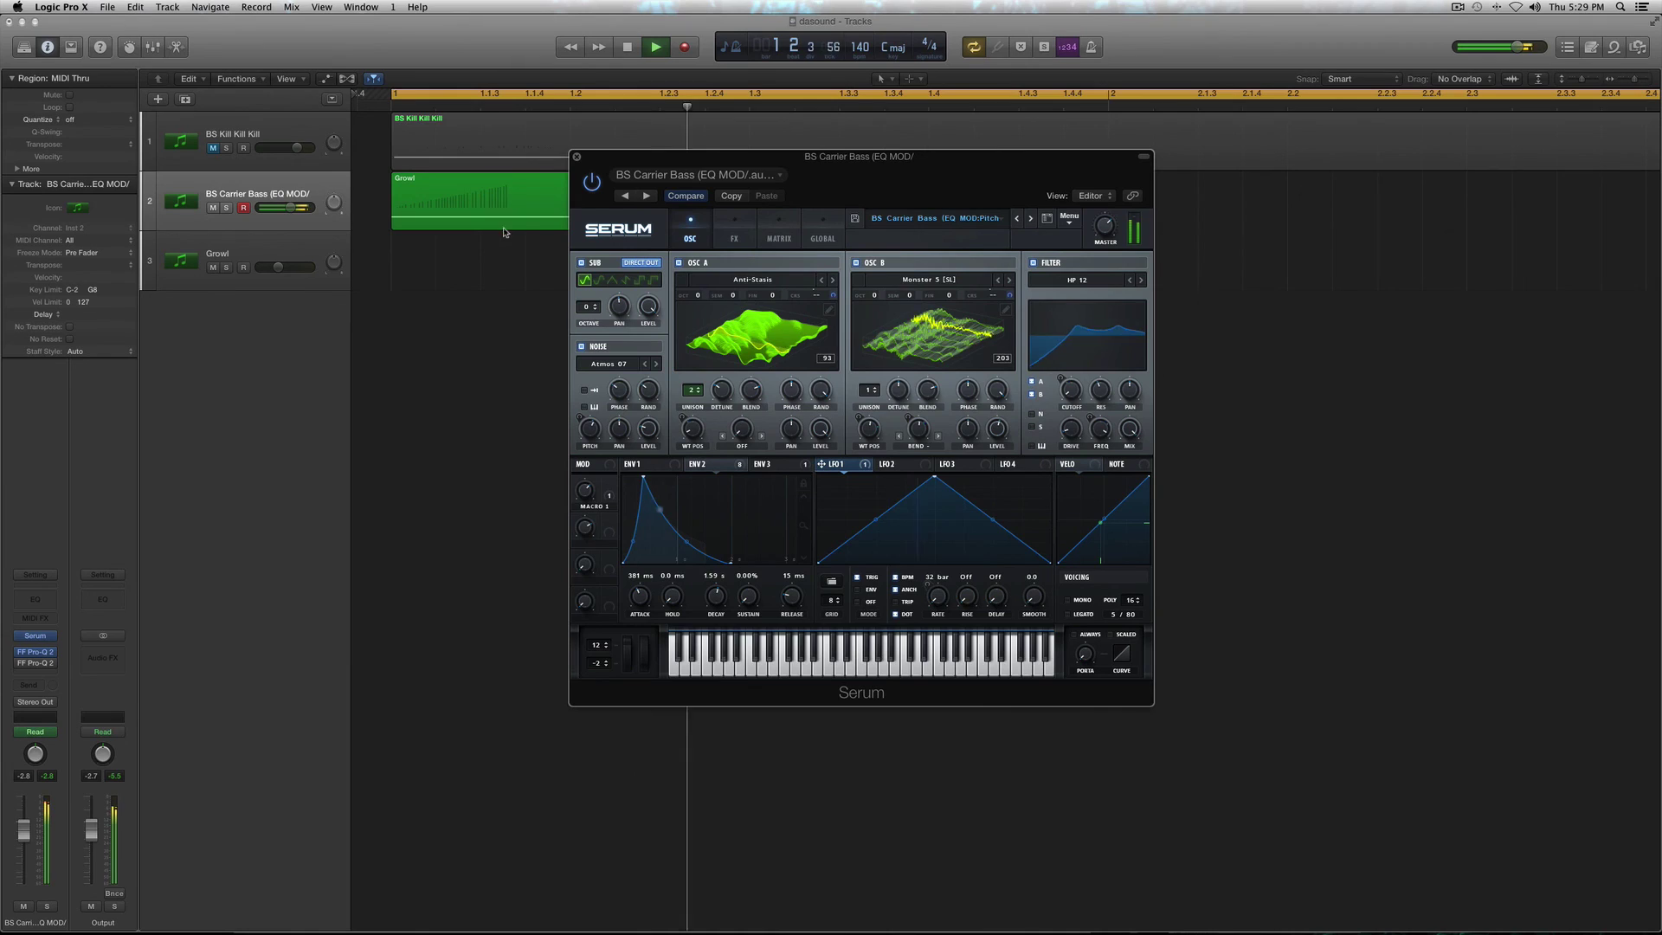
{"action": "key", "text": "super+w"}
{"action": "key", "text": "XF86AudioRaiseVolume"}
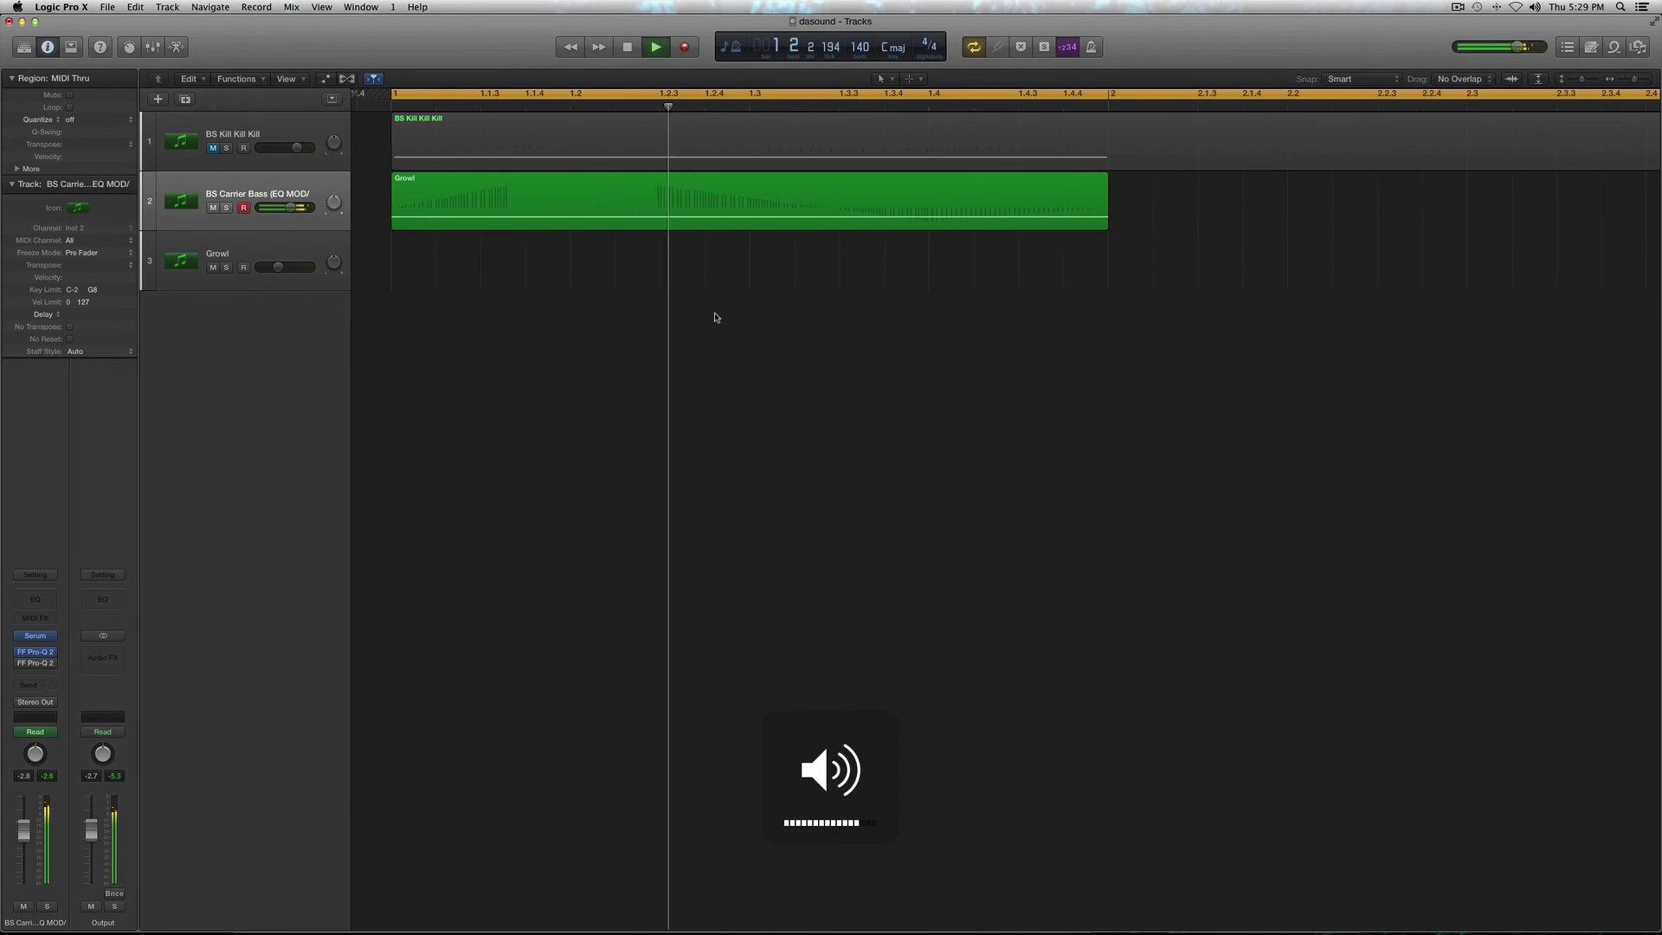
{"action": "key", "text": "space"}
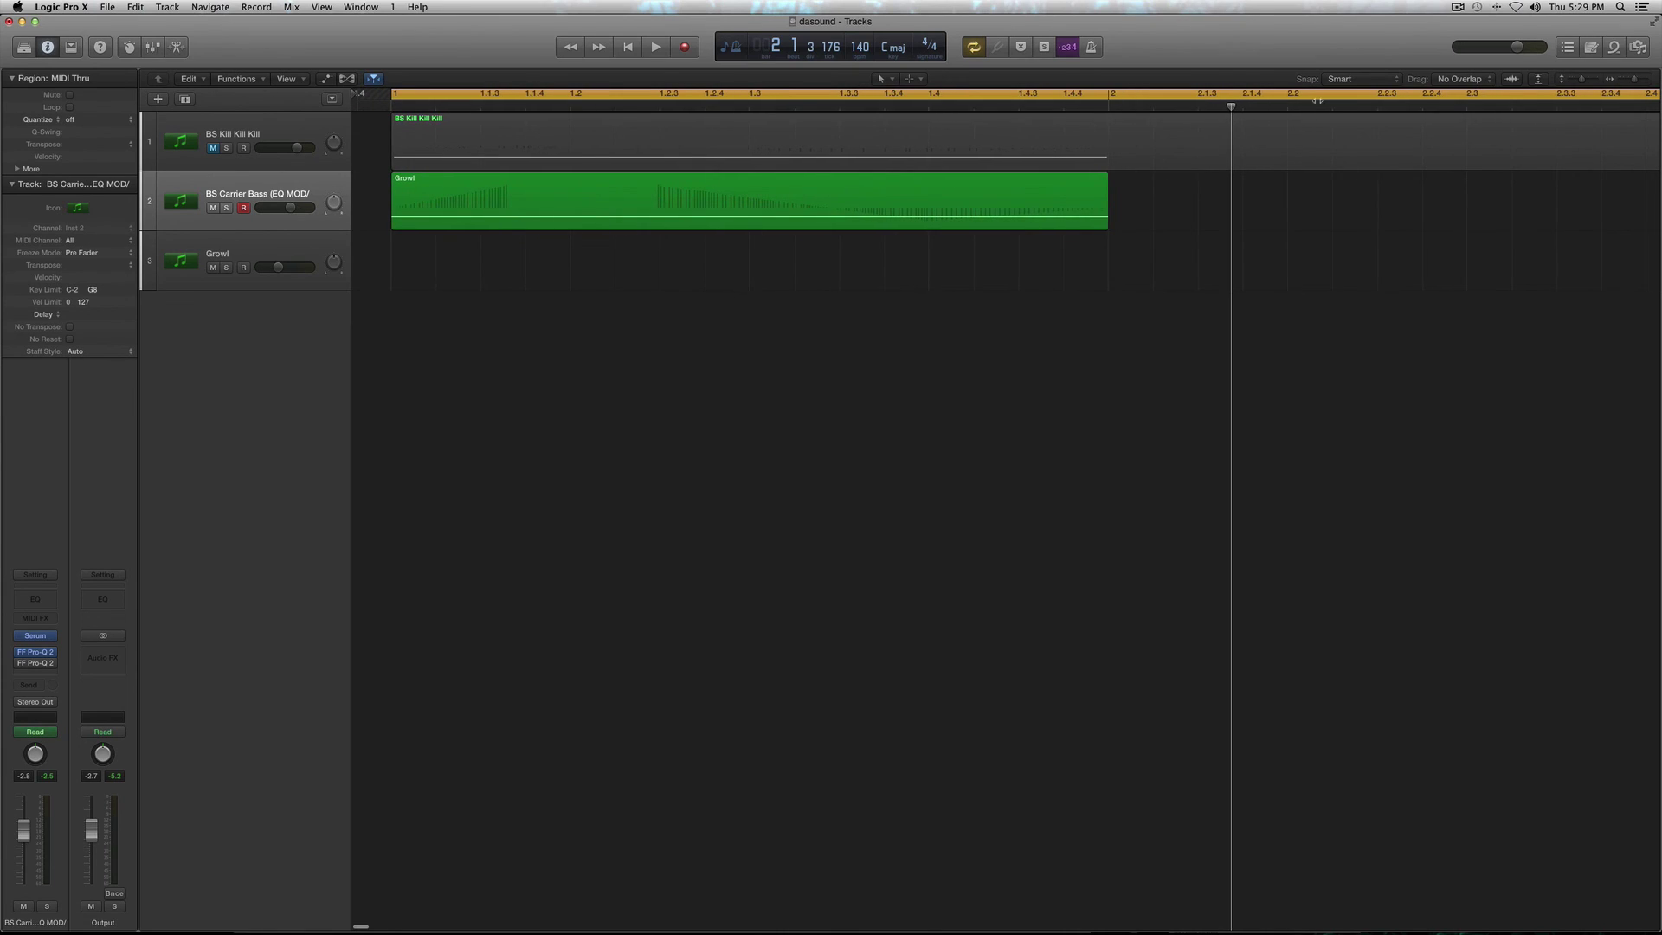
{"action": "left_click", "coordinate": [1459, 6]}
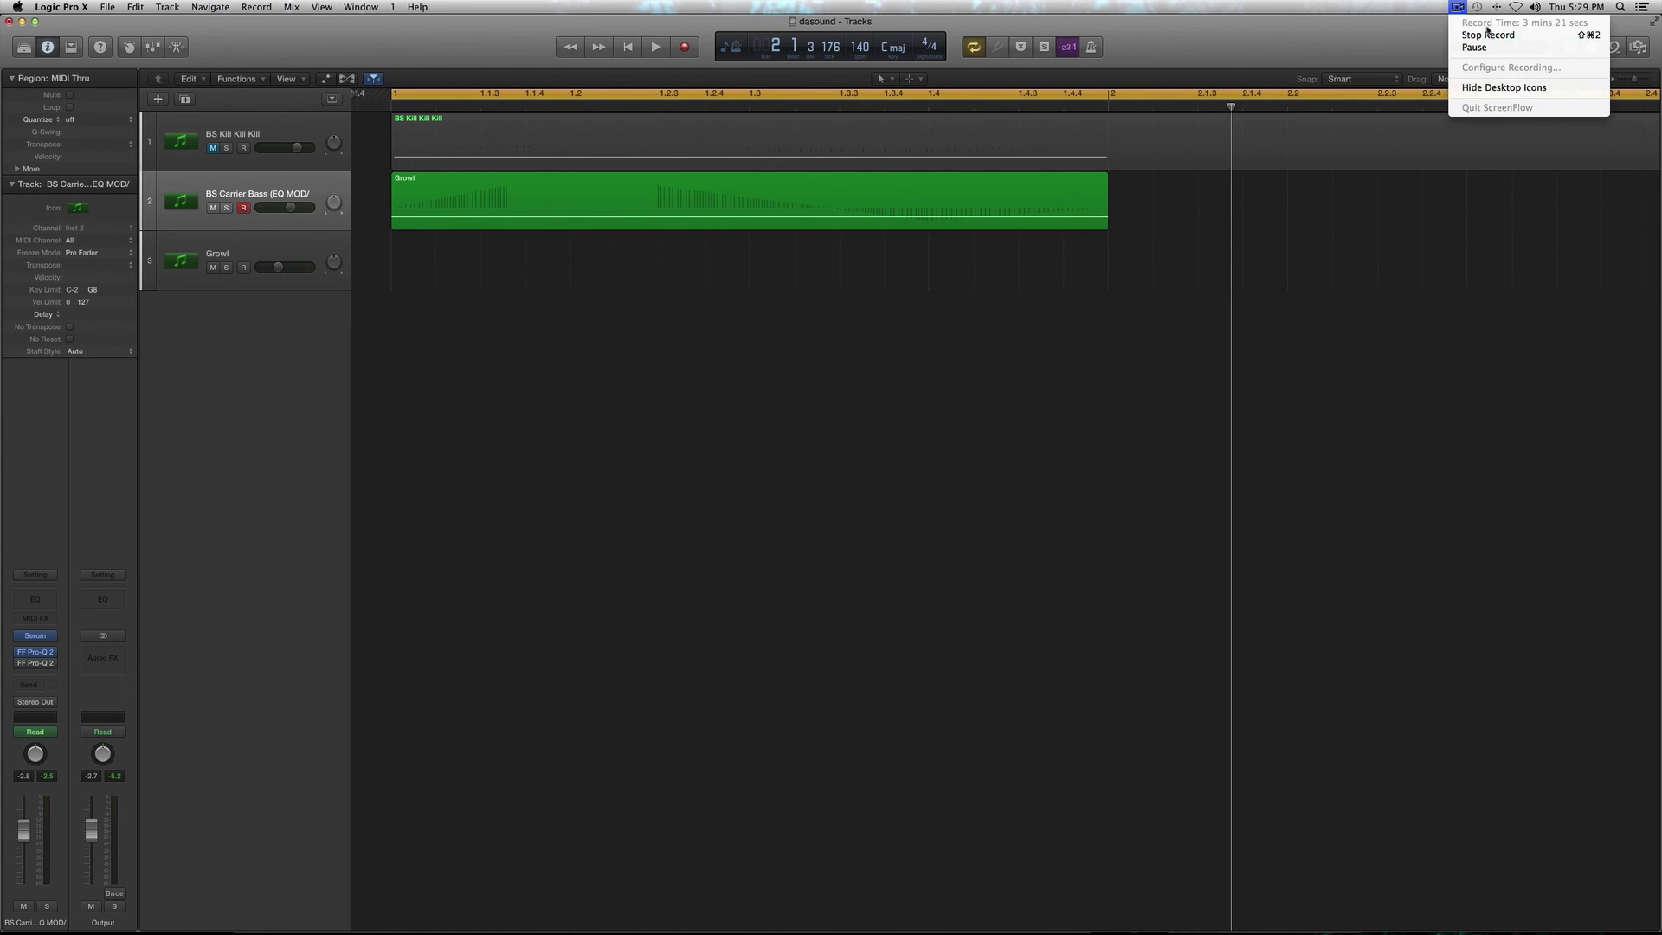